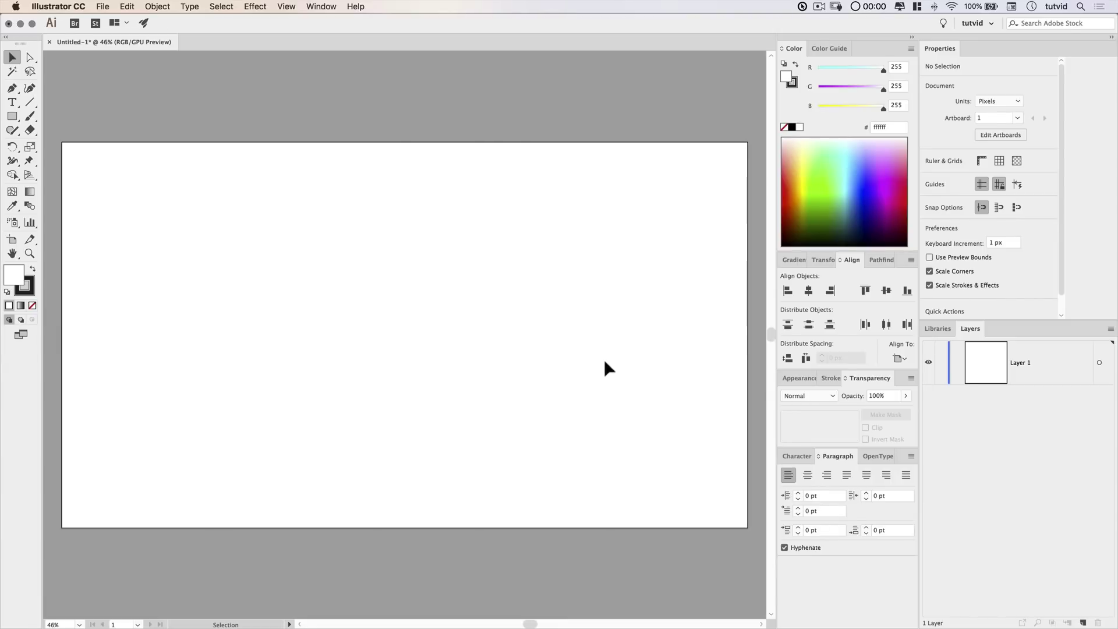
Step: Set up the Rectangle tool with no stroke and a dark grey #444444 fill (27% brightness)
left_click(11, 117)
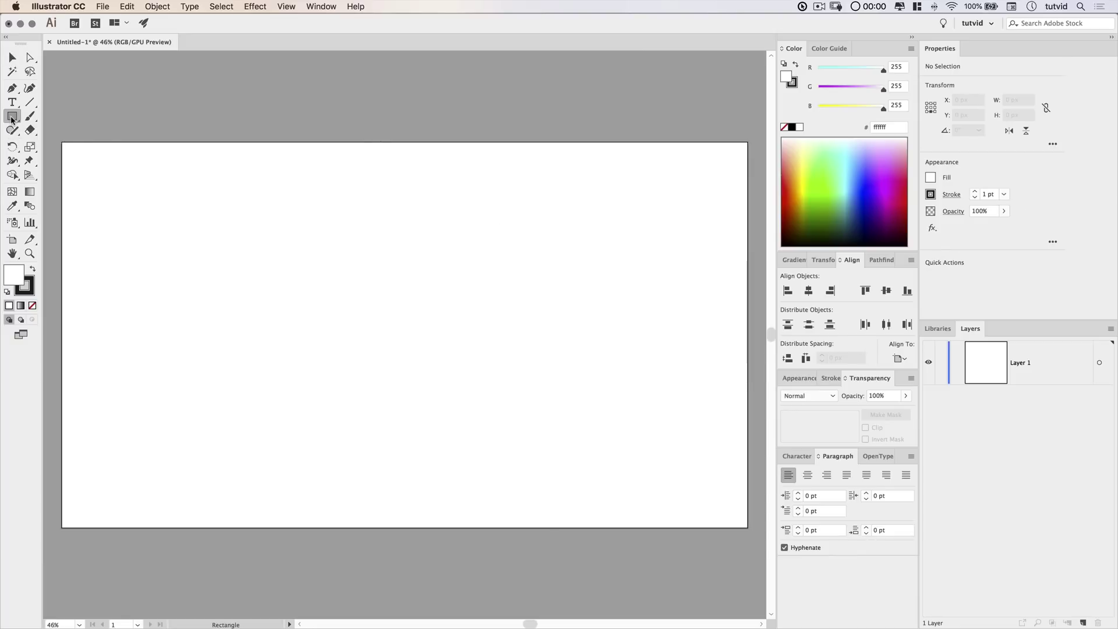
left_click(30, 286)
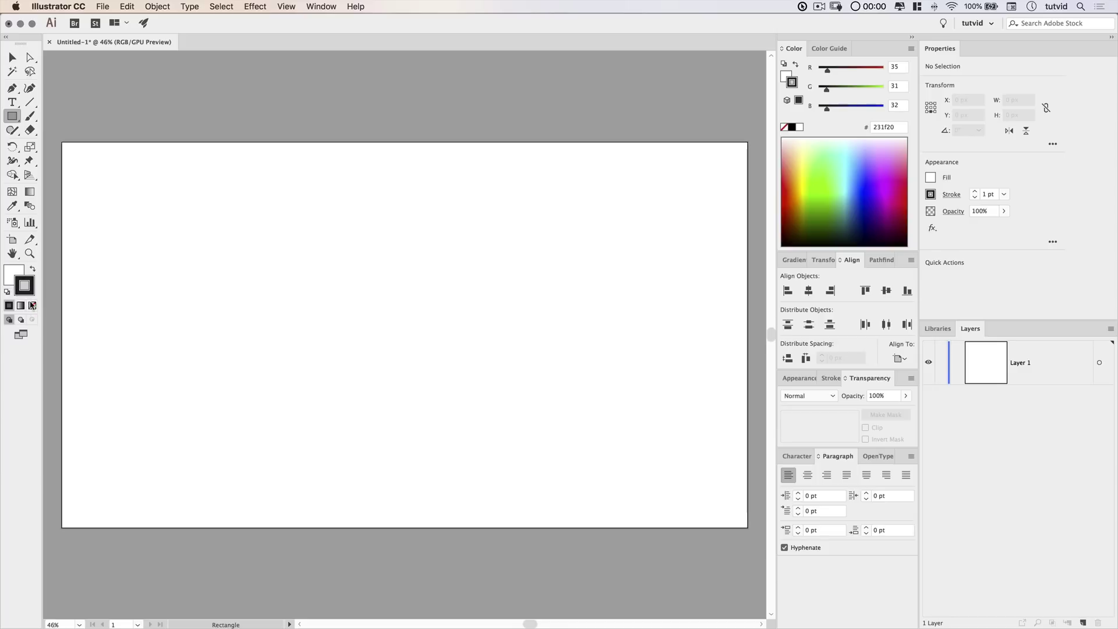
left_click(32, 305)
left_click(14, 274)
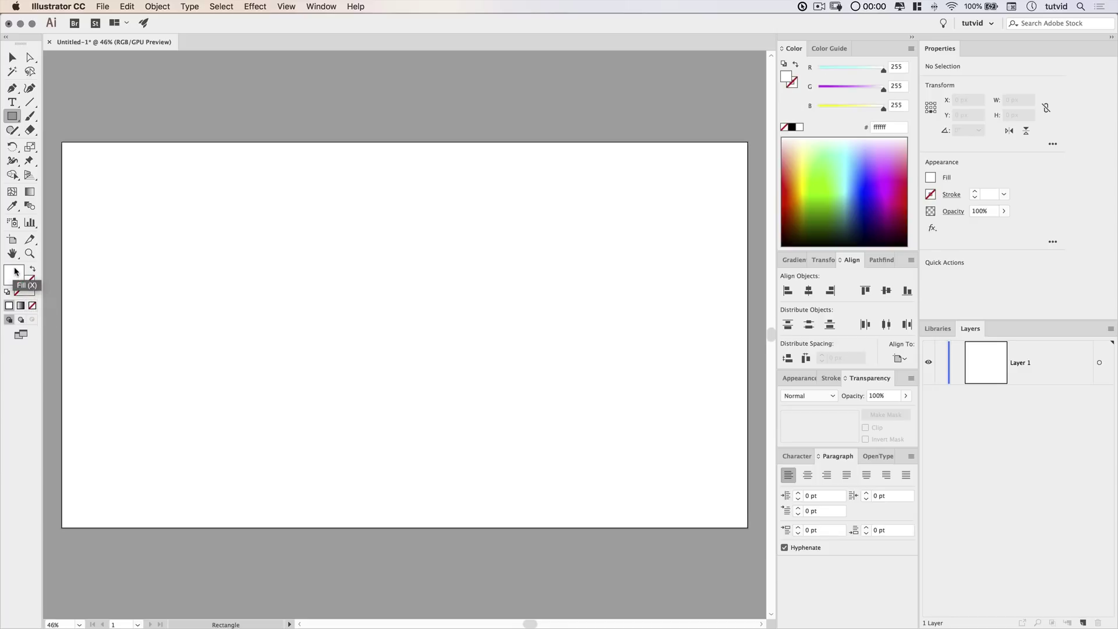
double_click(14, 274)
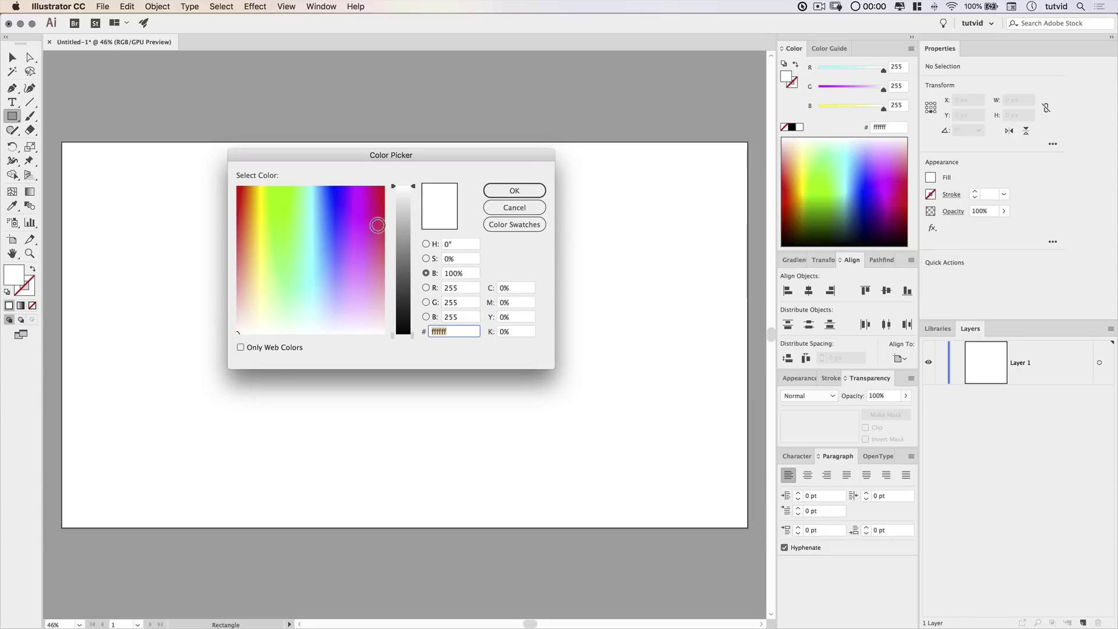
left_click(464, 275)
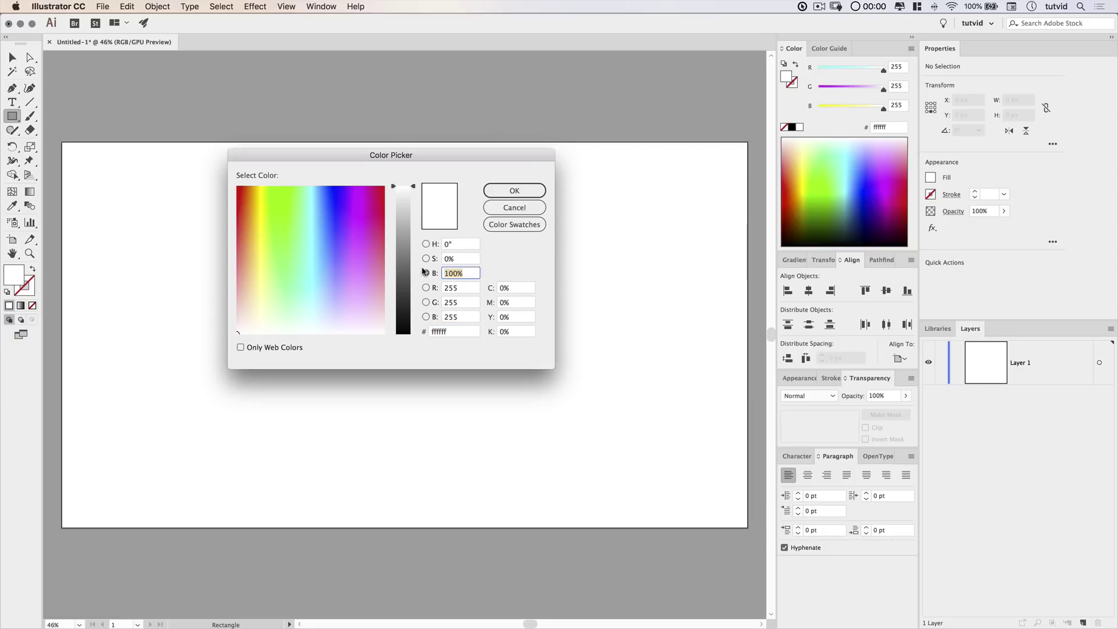
type("27")
key("Tab")
left_click(526, 190)
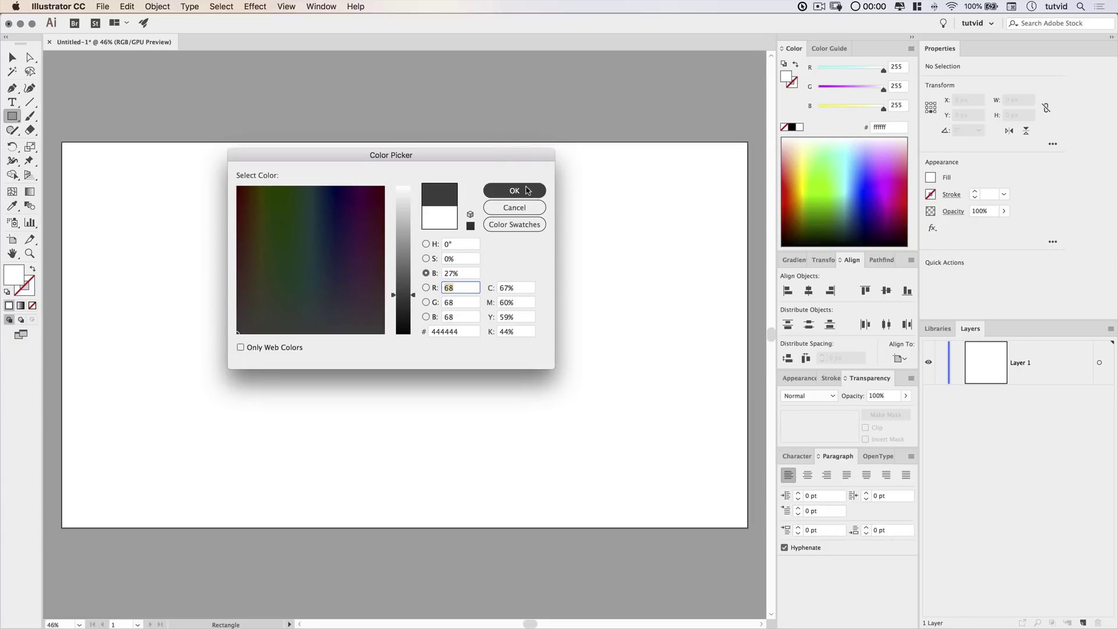
Step: Create a 2560×1440 px rectangle
left_click(309, 241)
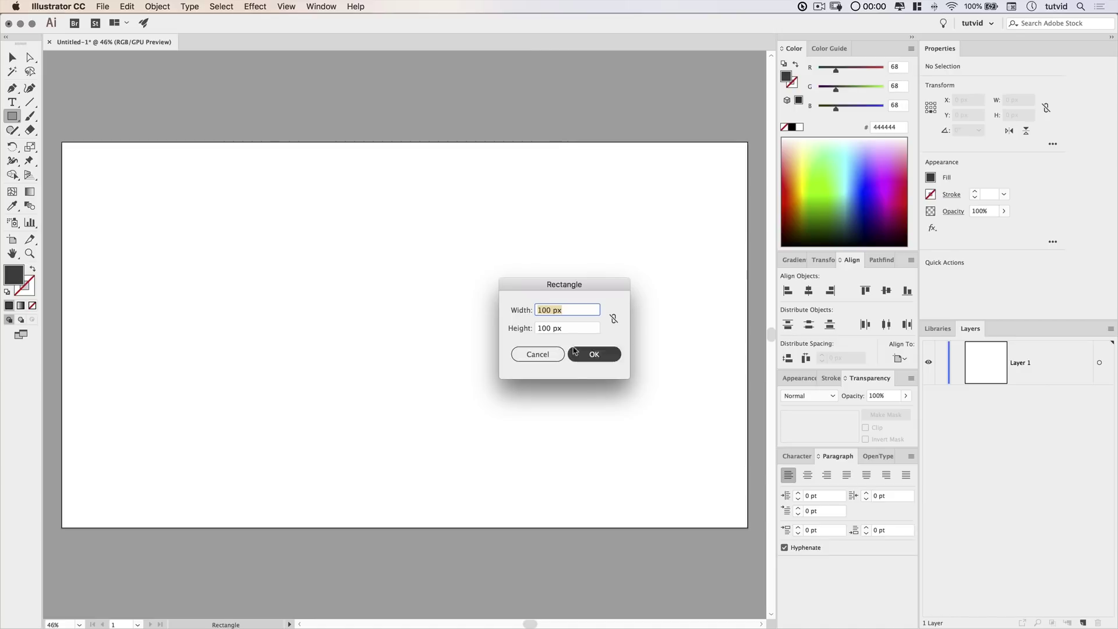
type("2560")
key("Tab")
type("1")
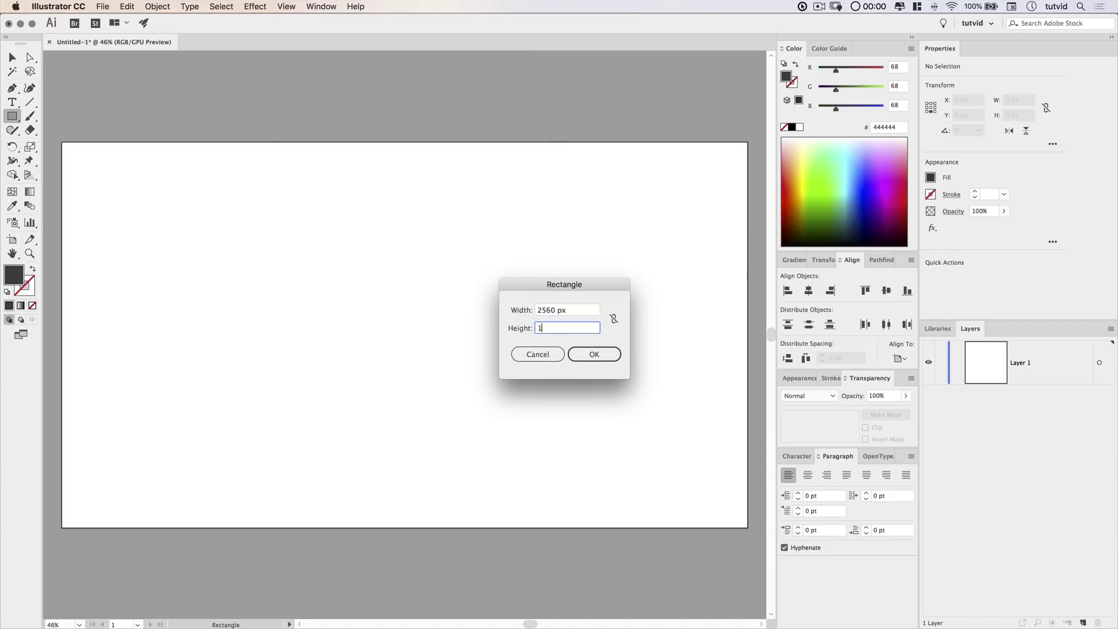
type("440")
left_click(585, 356)
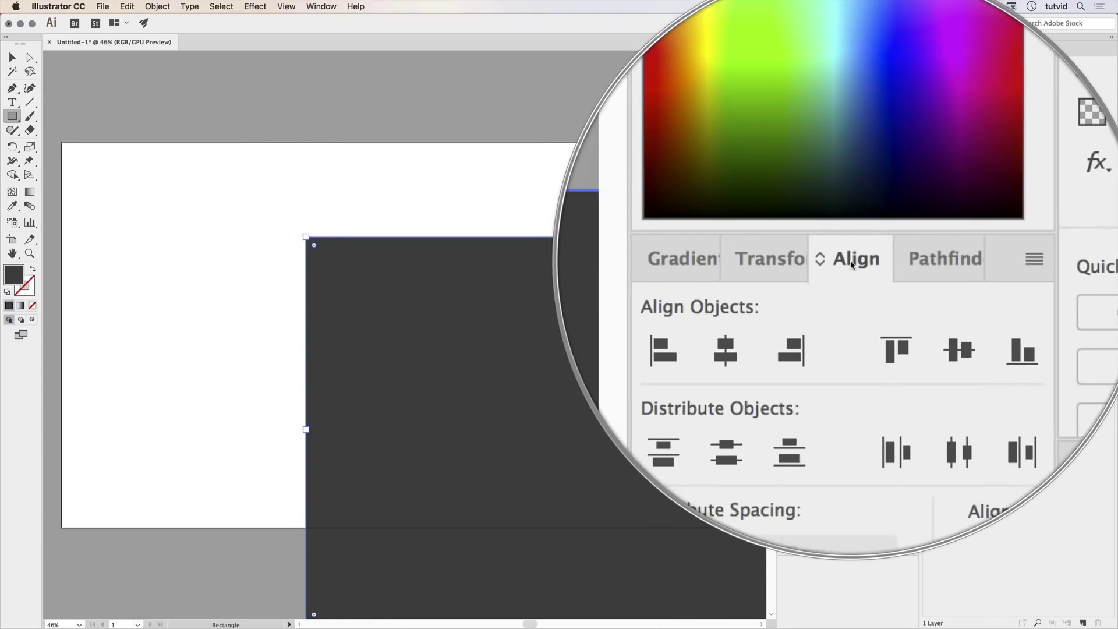
Step: Centre the rectangle horizontally and vertically on the artboard
left_click(900, 357)
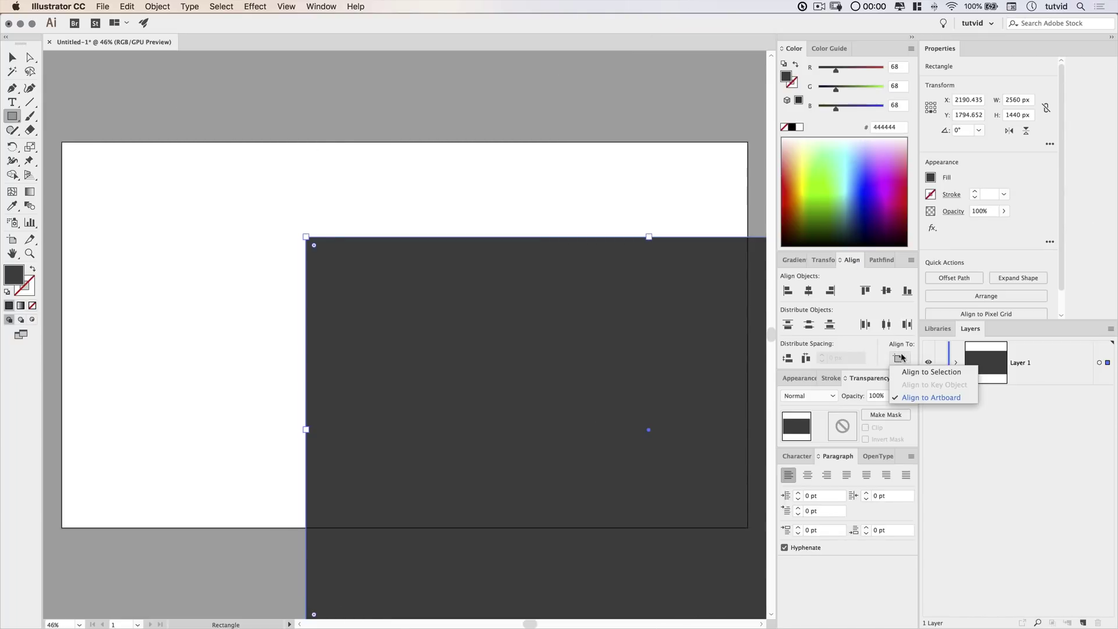
left_click(929, 397)
left_click(808, 291)
left_click(887, 292)
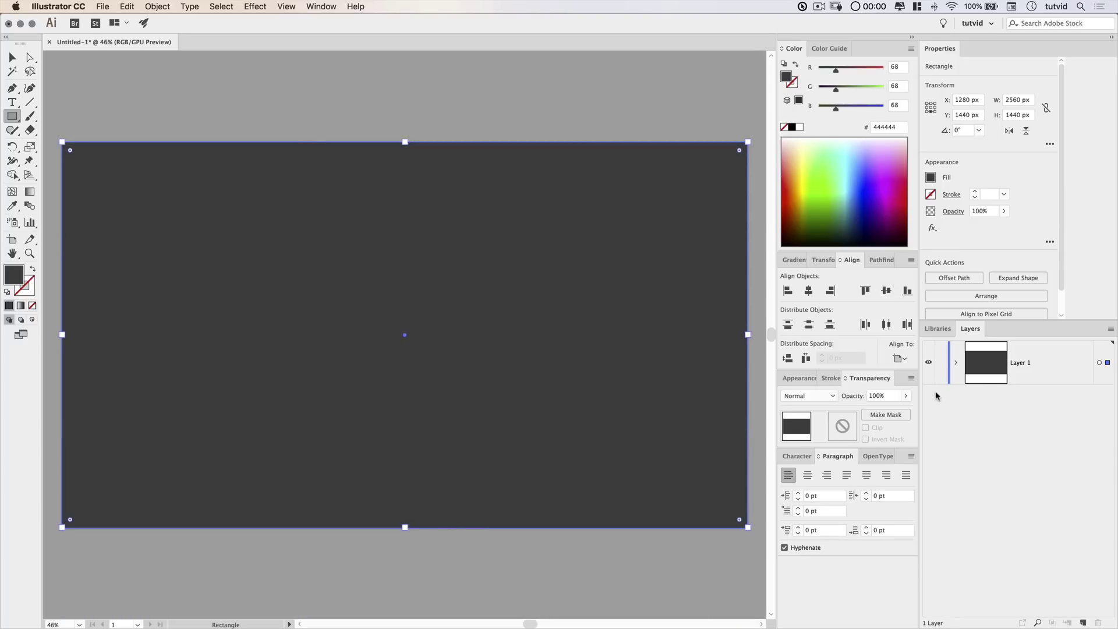
Step: Lock Layer 1, rename it BG, and add a new active Layer 2 above it
left_click(943, 364)
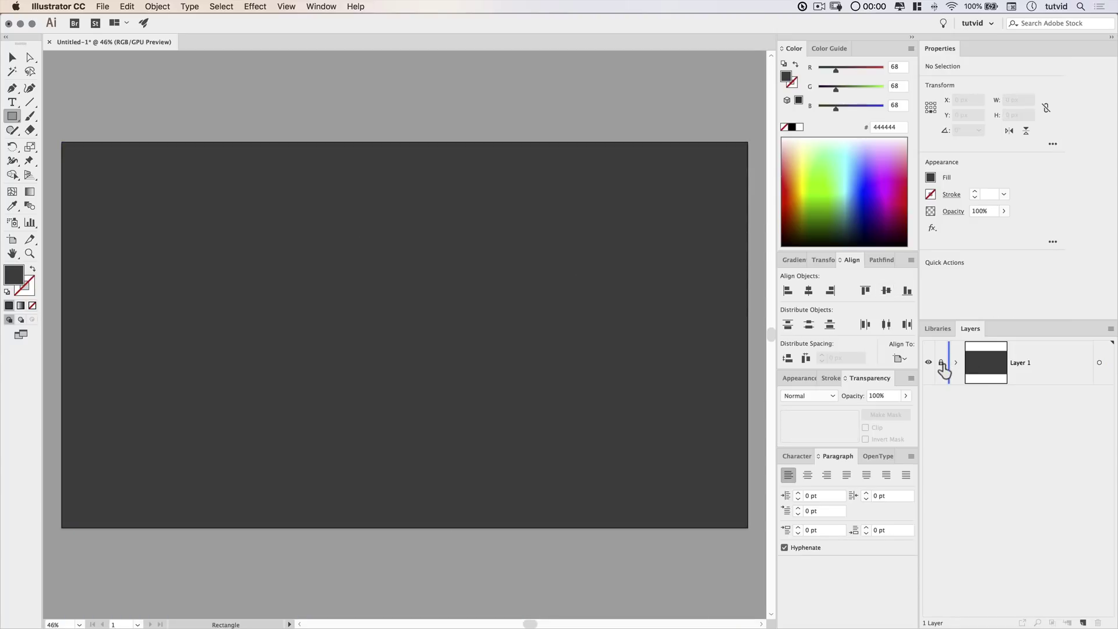
left_click(1081, 621)
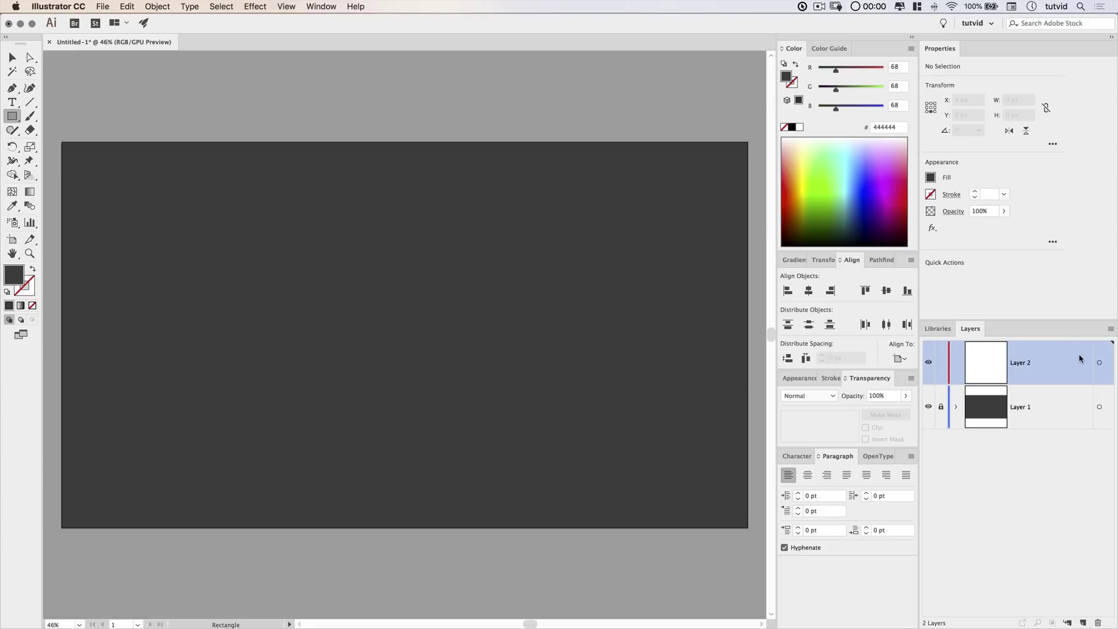
double_click(1020, 408)
type("BG")
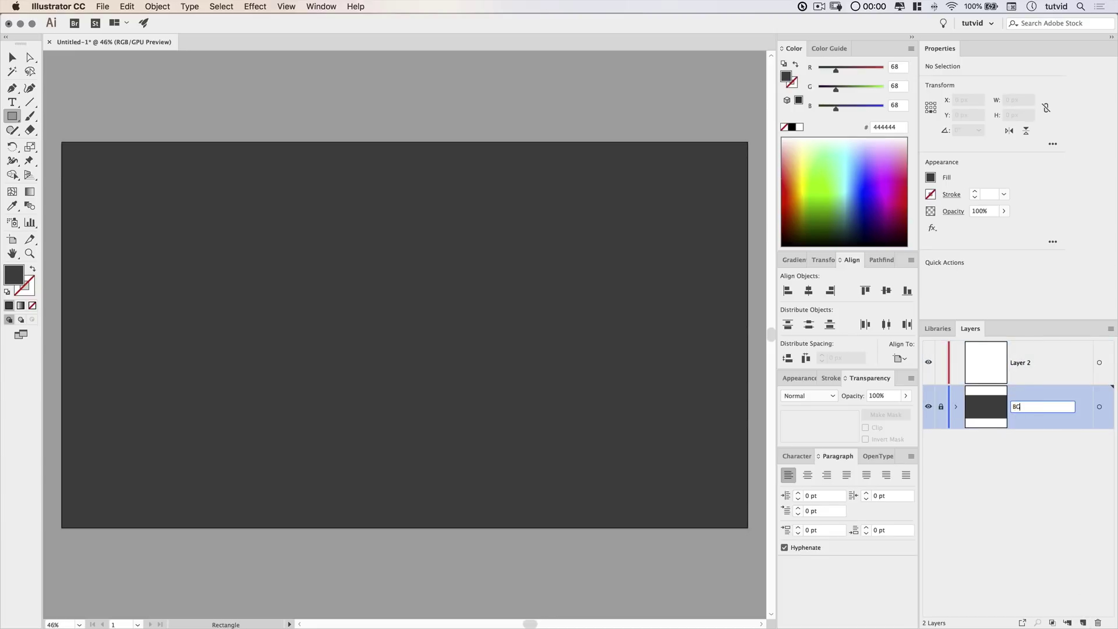
key("Return")
left_click(1036, 367)
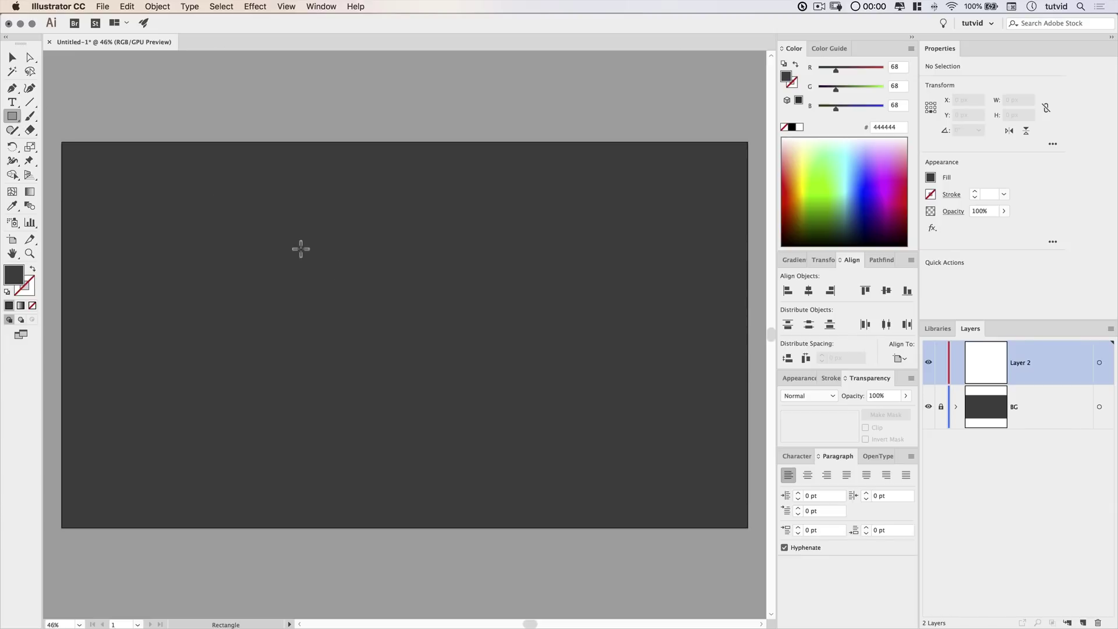
Step: Draw a 95×100 px rectangle and give it a blue #4444F4 fill
left_click(382, 250)
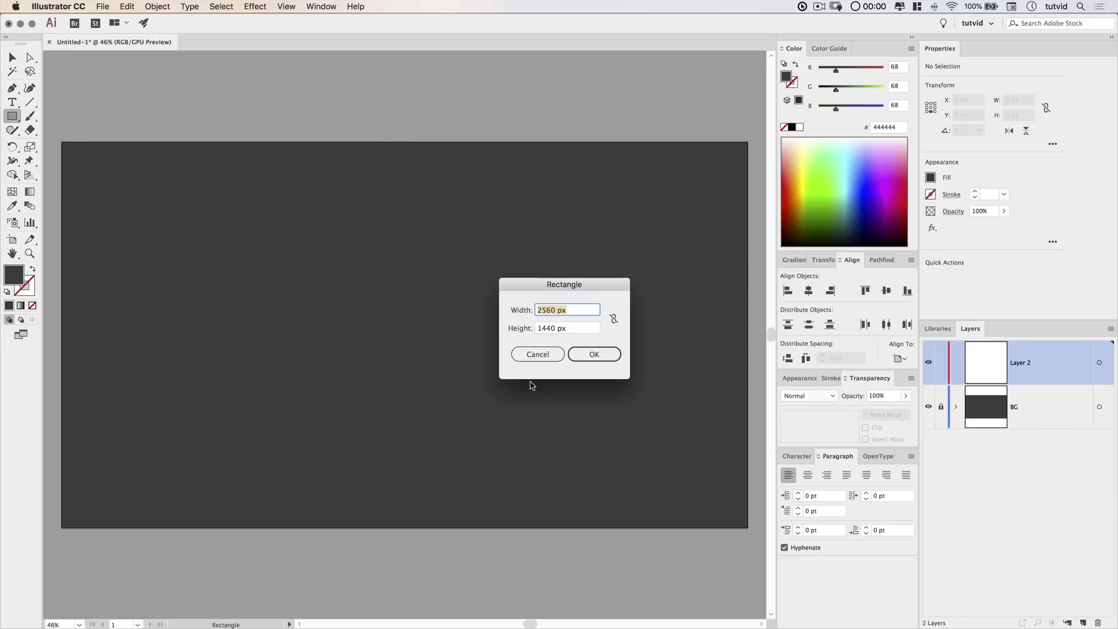
type("95")
key("Tab")
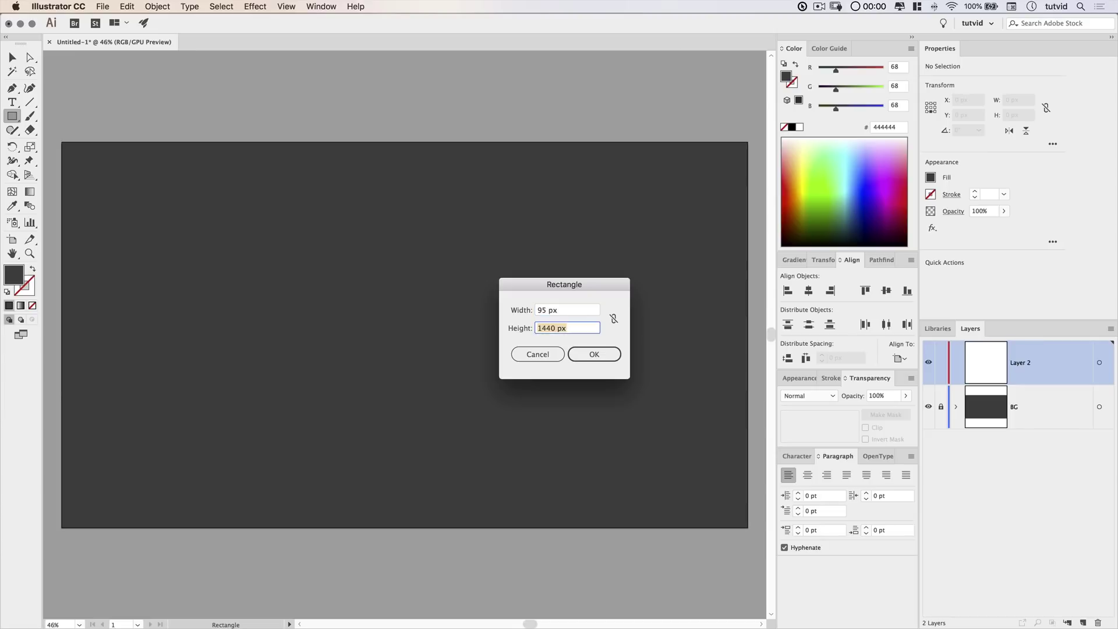
type("100")
key("Tab")
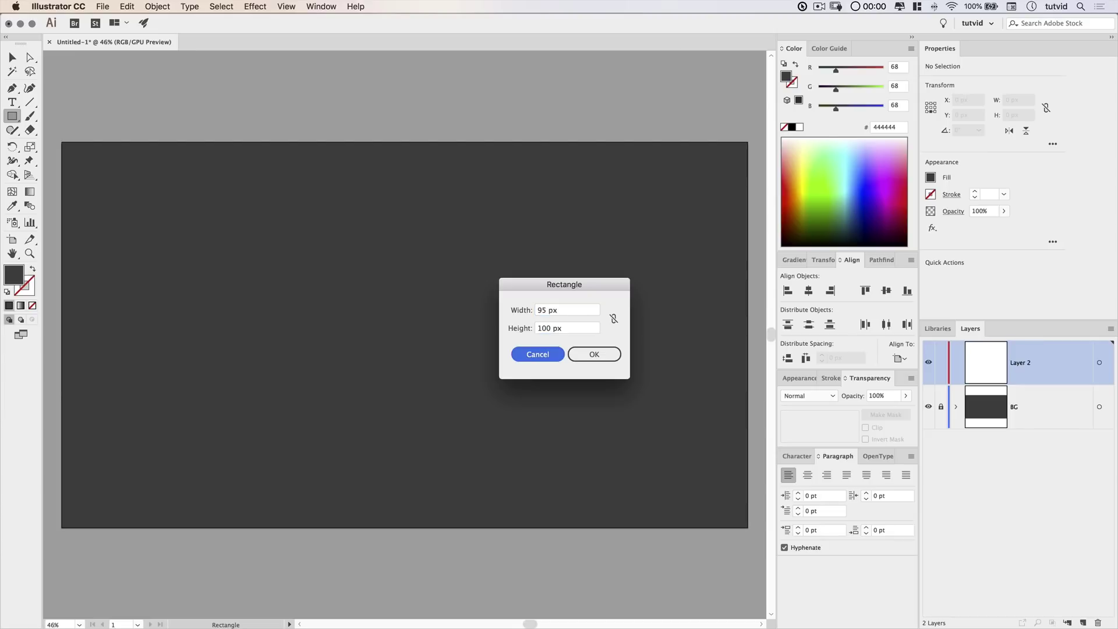
left_click(603, 355)
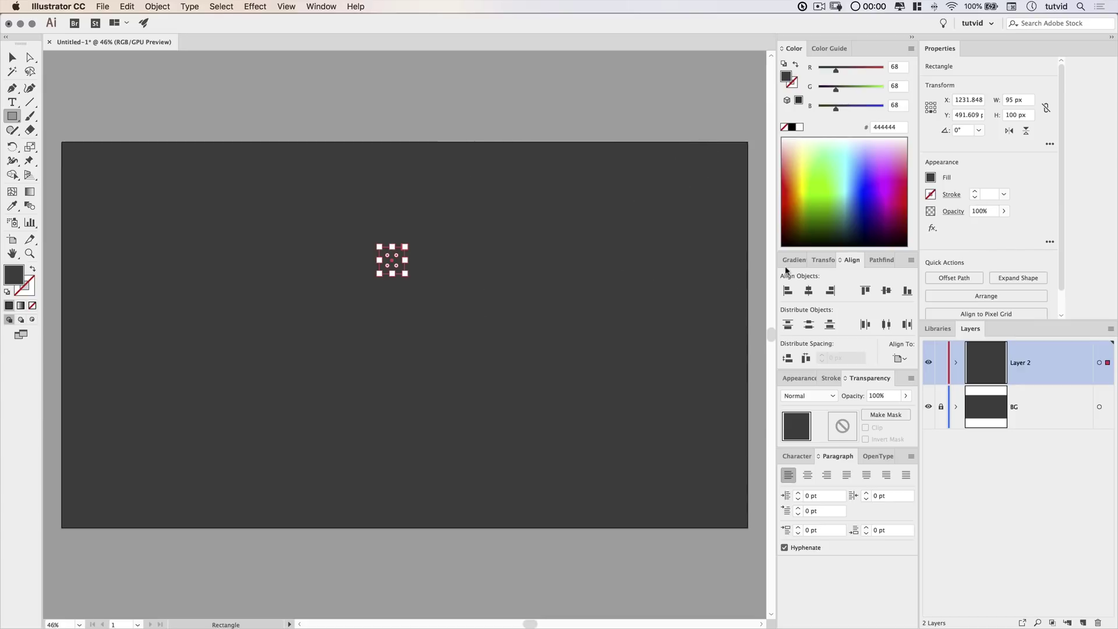
left_click_drag(873, 107, 880, 109)
Step: Move the blue square to a new spot on the canvas
left_click(12, 57)
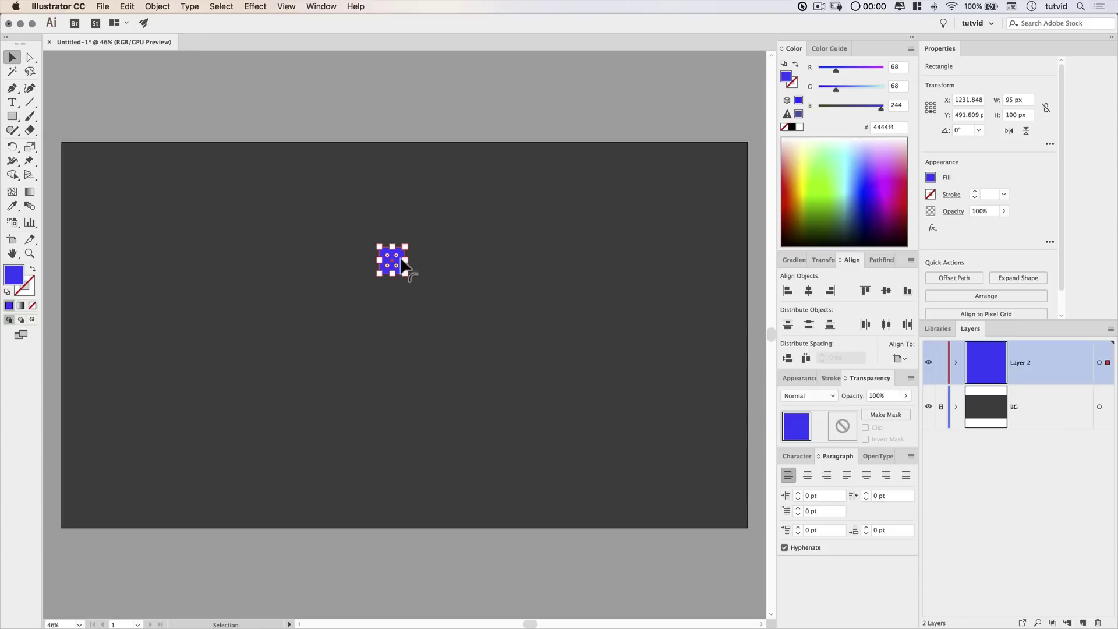
key("super+equal")
key("super+equal")
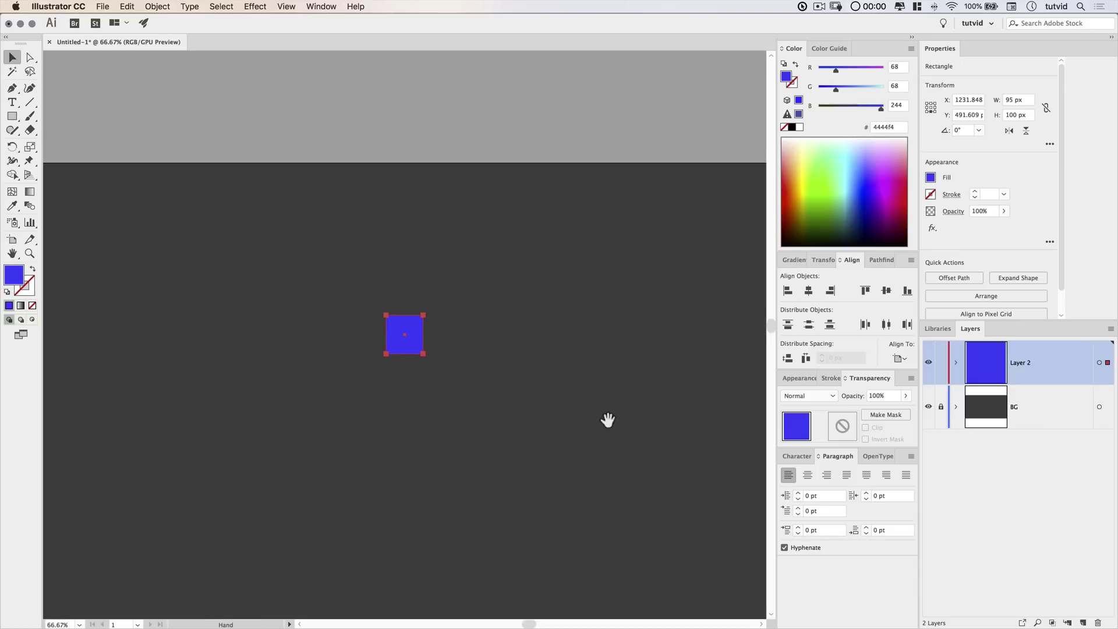
left_click_drag(606, 419, 504, 302)
left_click_drag(310, 211, 392, 311)
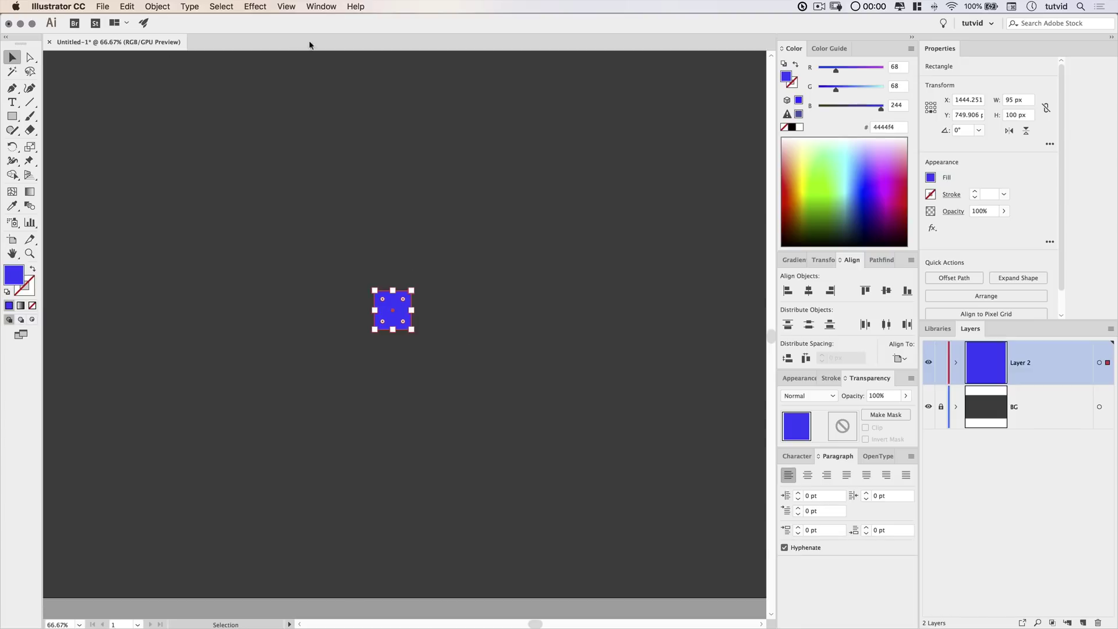
Step: Hide bounding boxes, then shear the square −30° along the vertical axis and nudge it
left_click(285, 7)
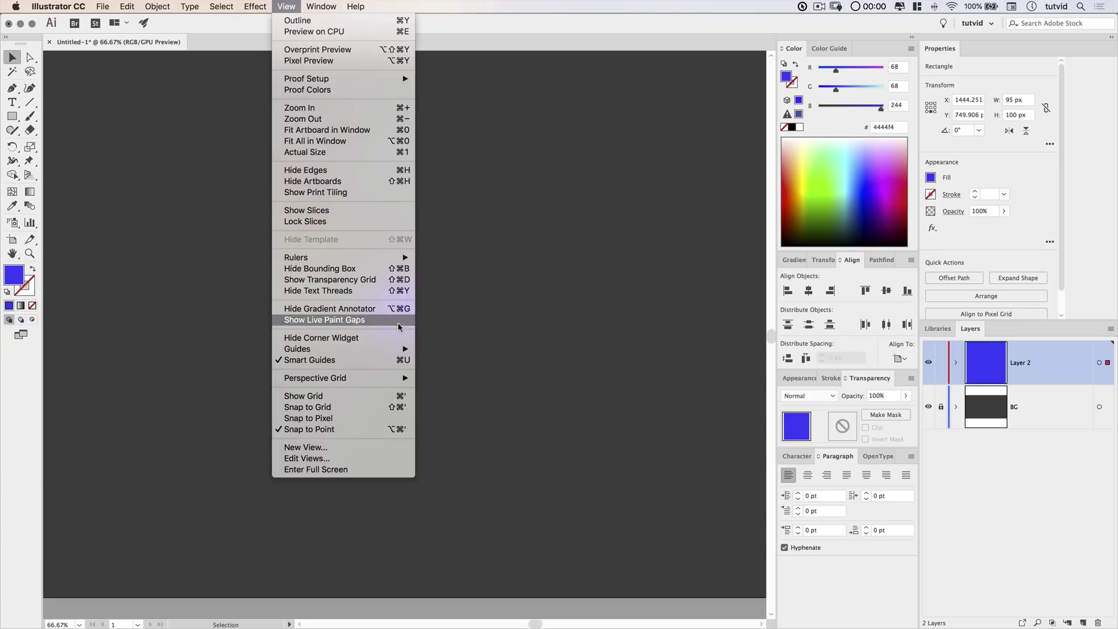
left_click(357, 274)
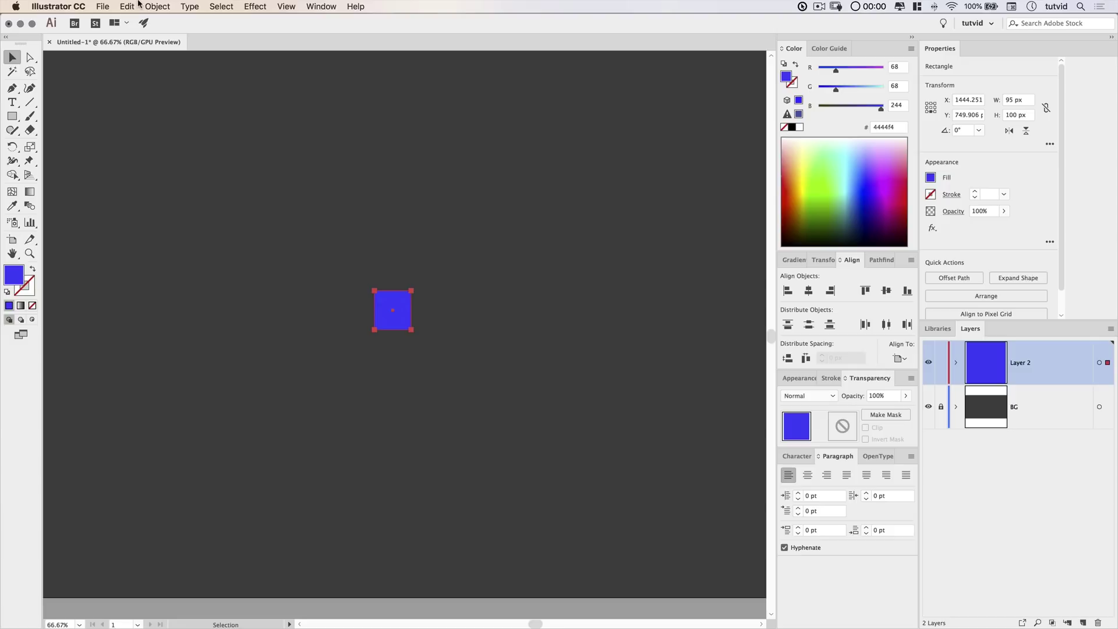
left_click(155, 6)
mouse_move(164, 23)
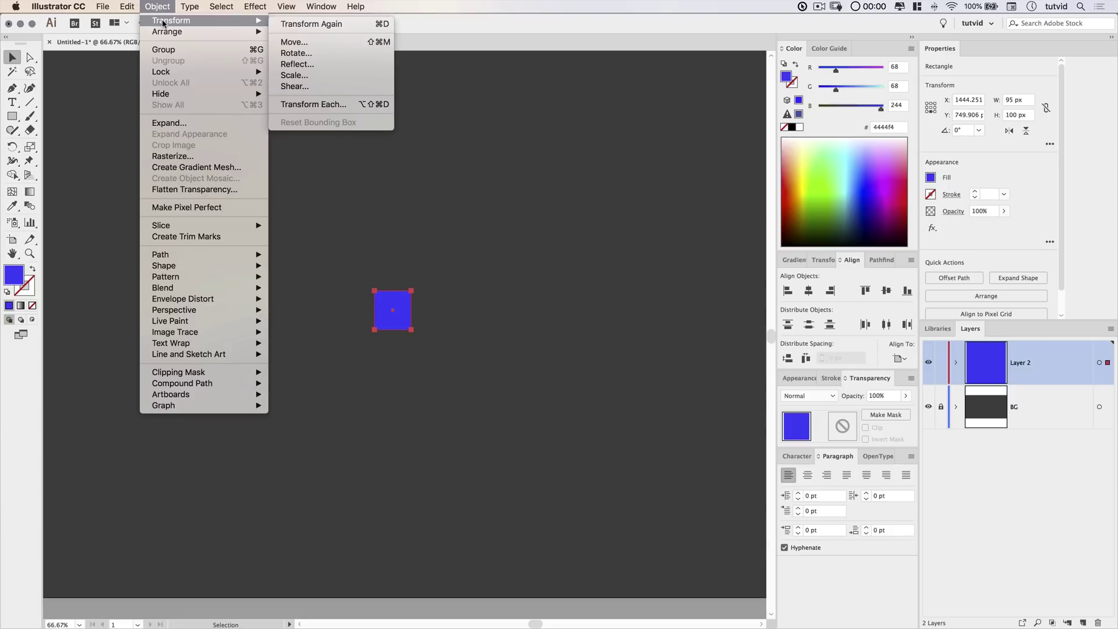
left_click(296, 86)
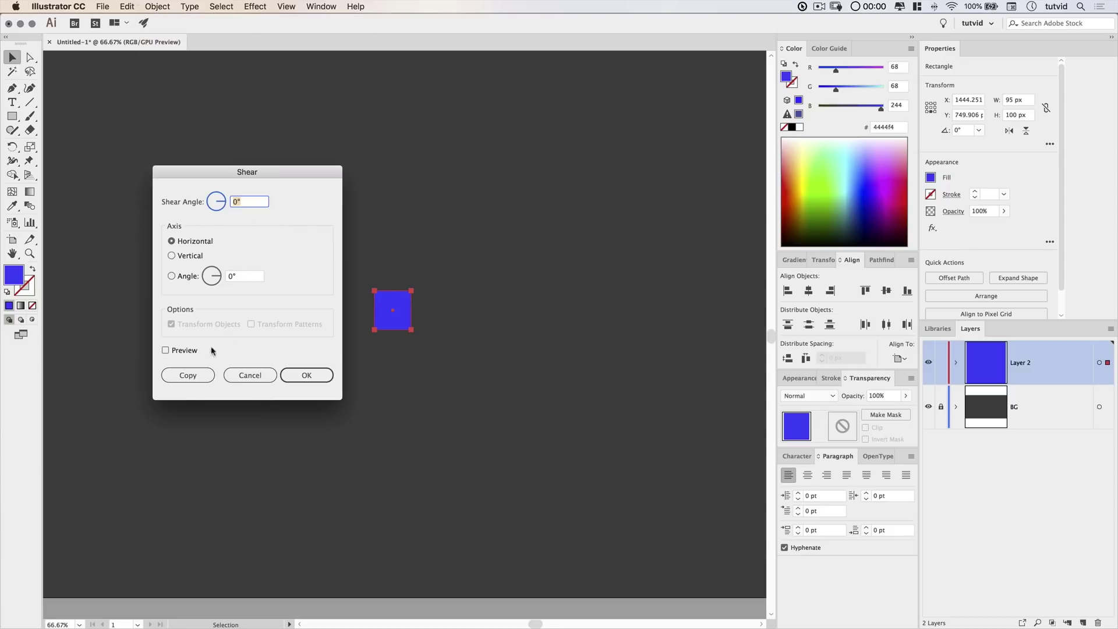
left_click(169, 350)
left_click_drag(284, 172, 637, 165)
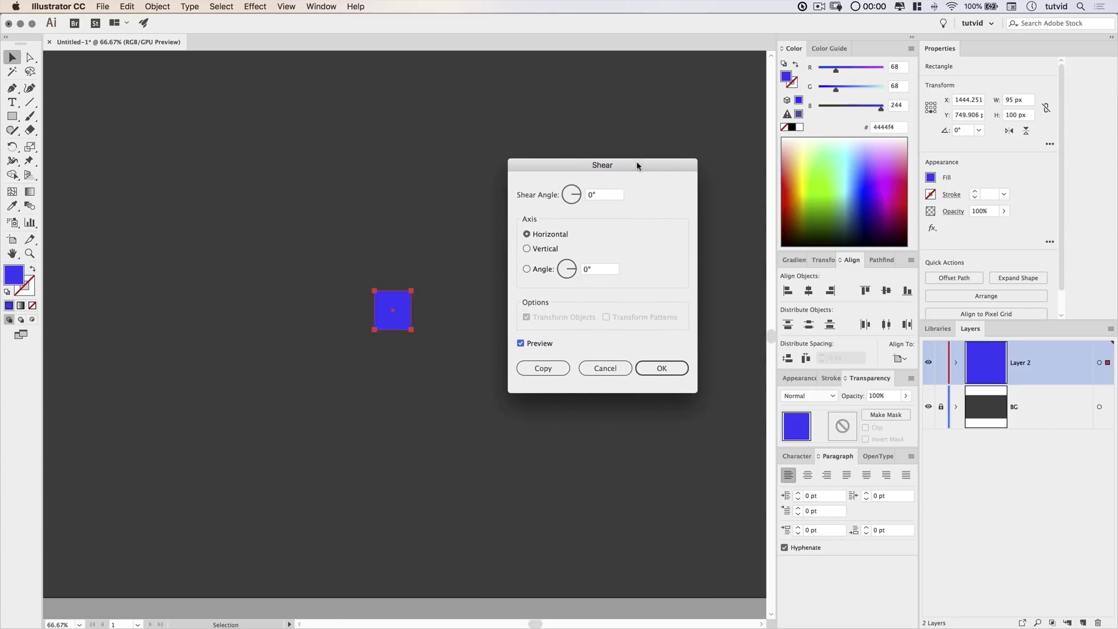
left_click(527, 249)
left_click(608, 199)
key("Tab")
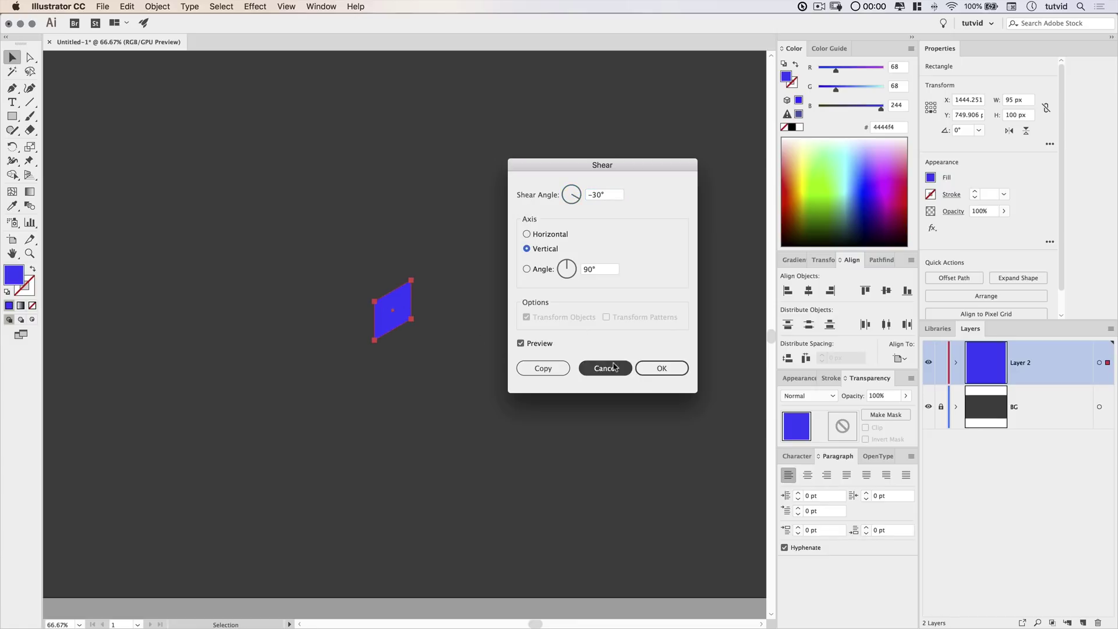
left_click(658, 369)
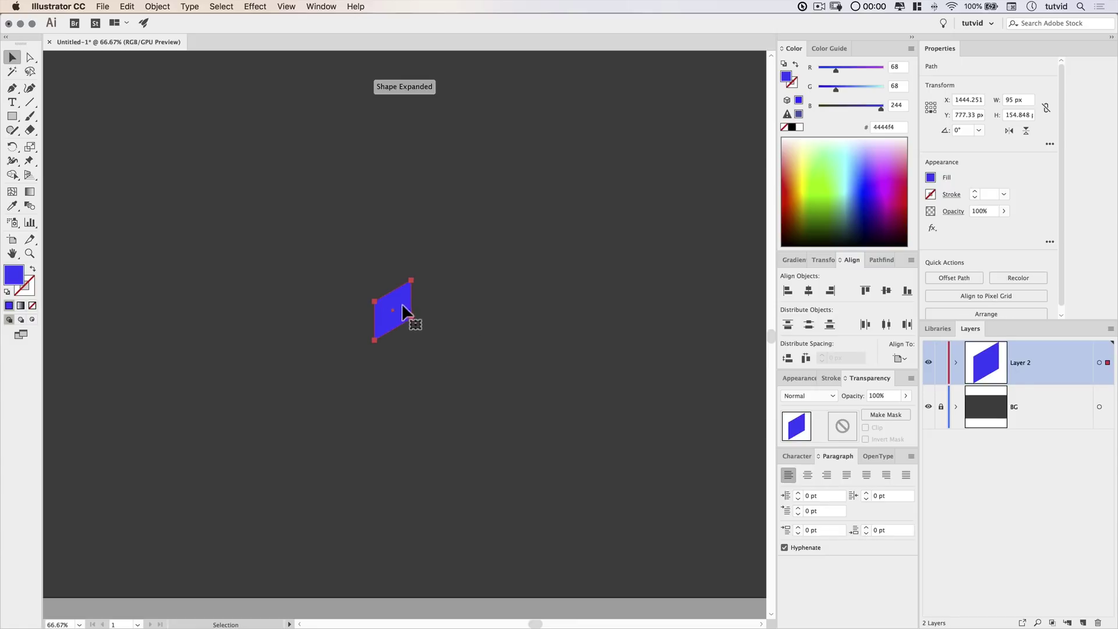
left_click_drag(440, 282, 440, 283)
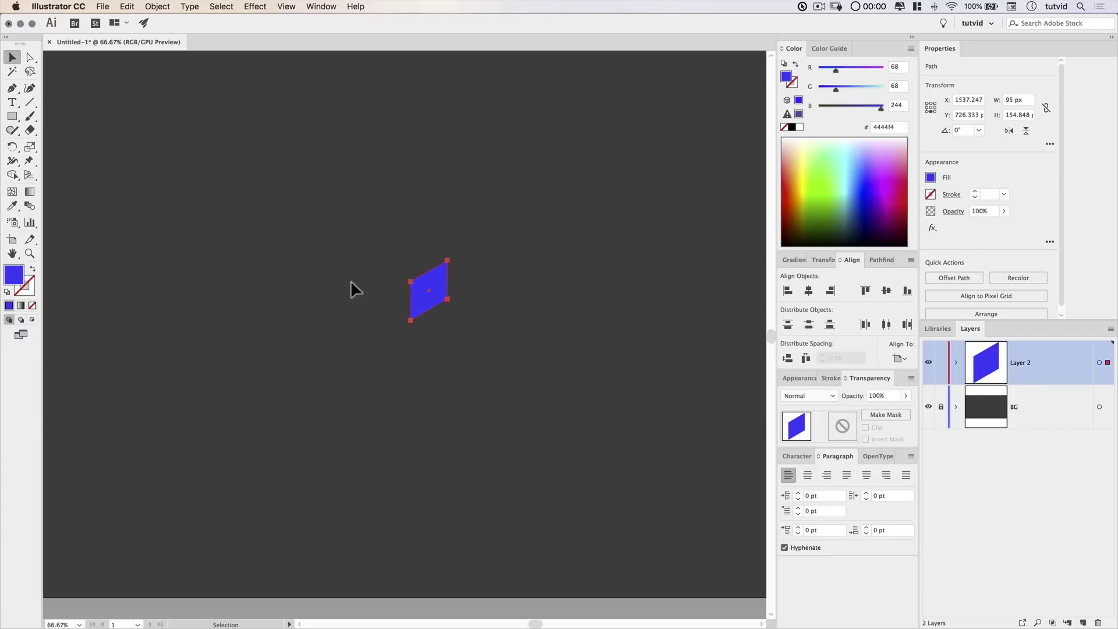
Step: Add a Transform effect to the parallelogram with preview and Reflect X enabled
left_click(247, 9)
mouse_move(295, 110)
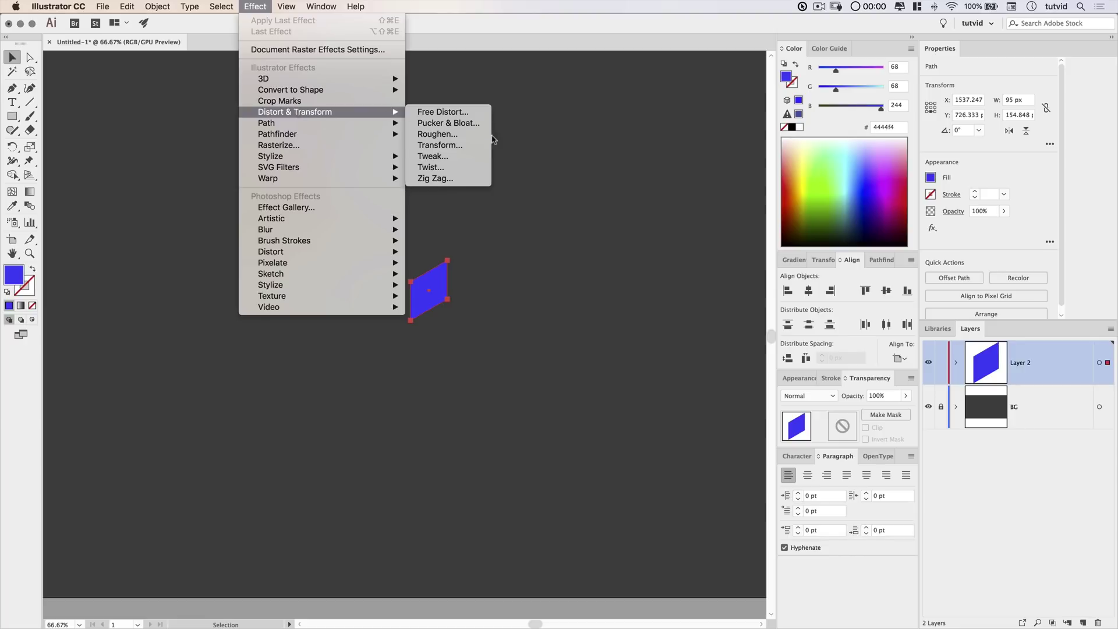
left_click(439, 145)
left_click_drag(681, 135, 602, 108)
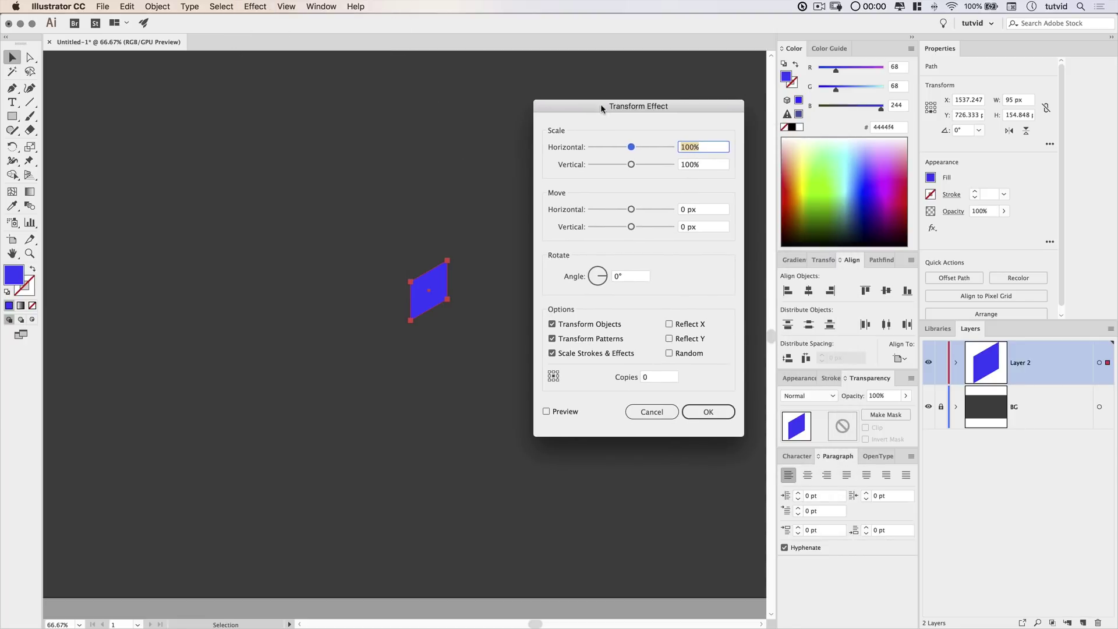
left_click(547, 411)
left_click(689, 324)
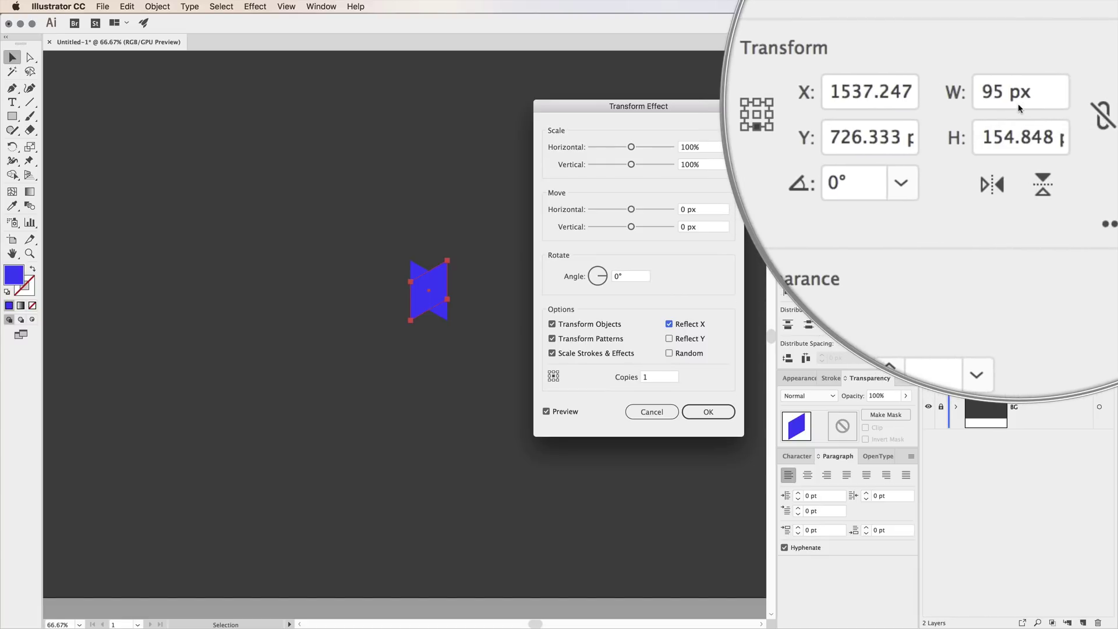
Step: Set the copy's horizontal move to −95 px and apply the effect
left_click(682, 209)
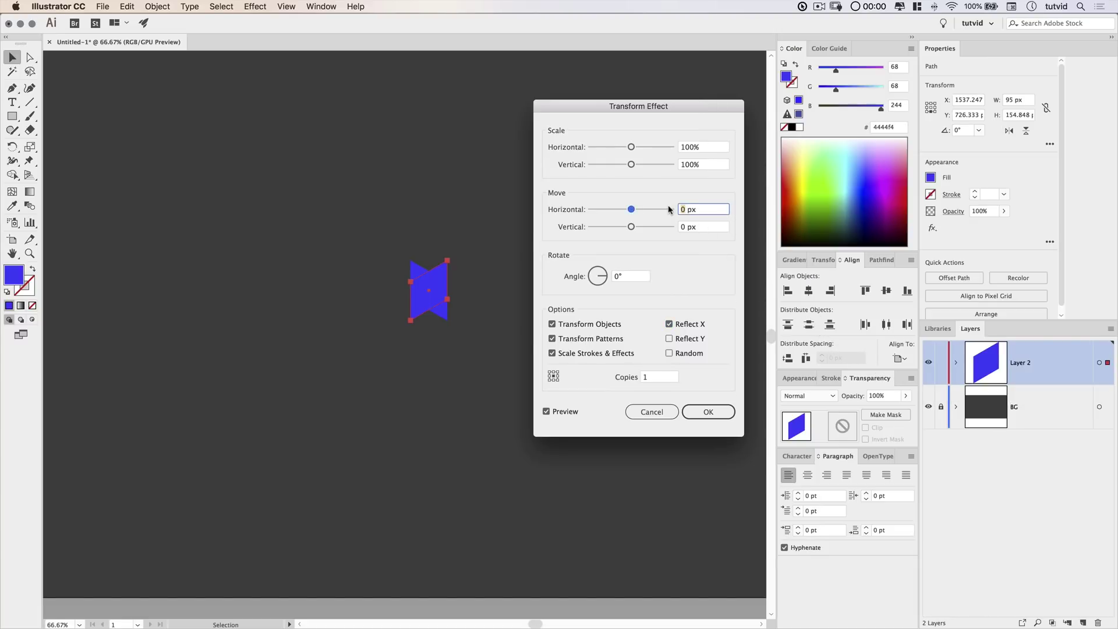
type("95")
key("Tab")
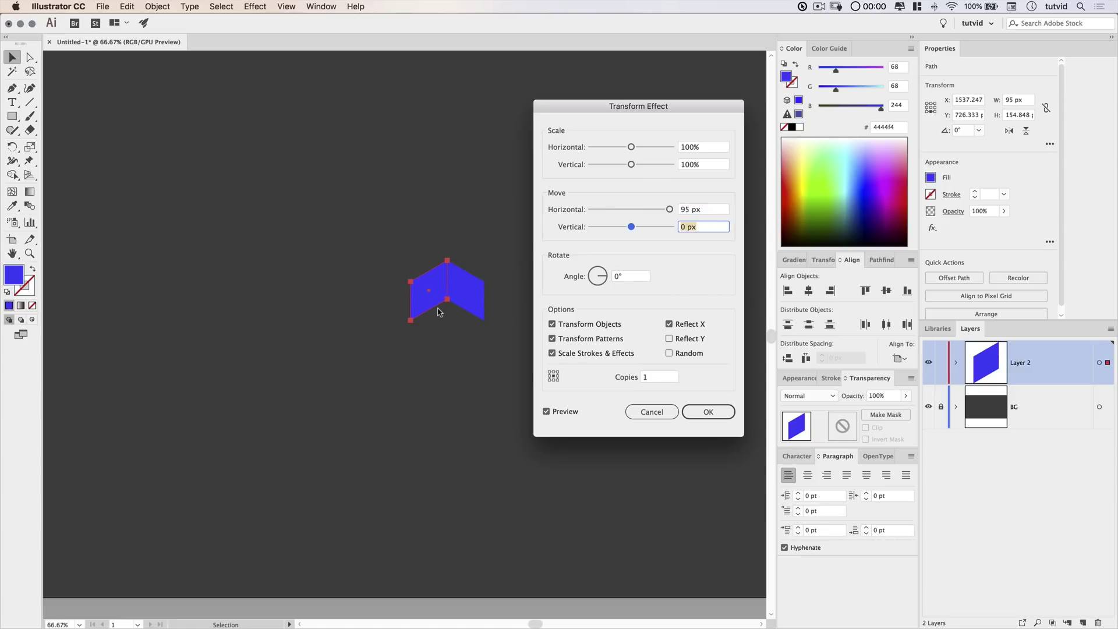
left_click(682, 211)
type("-")
key("Tab")
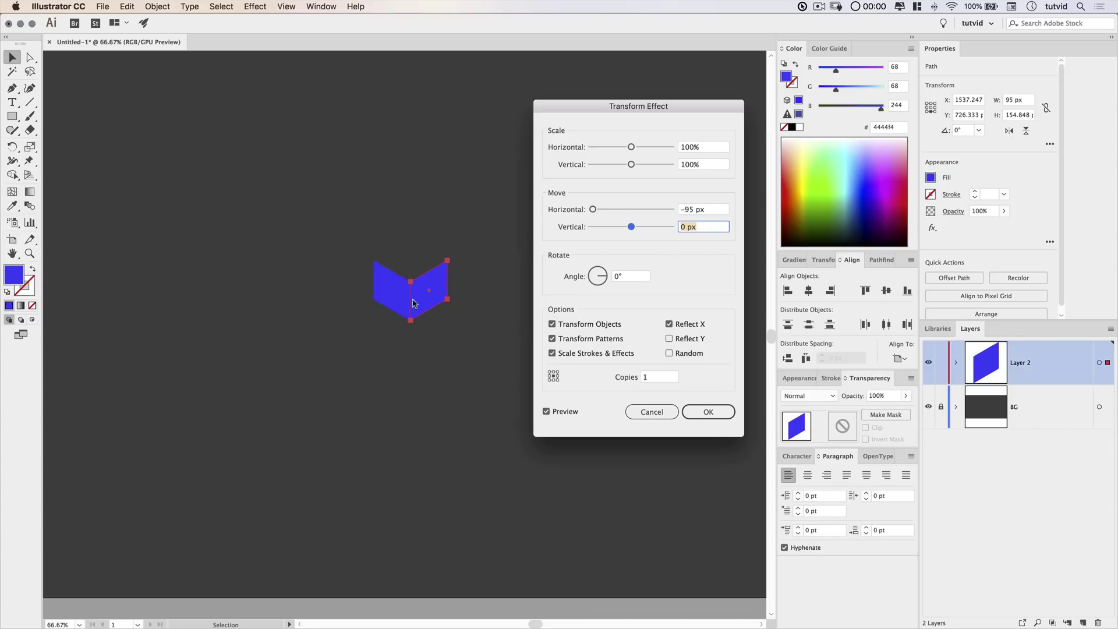
left_click(721, 412)
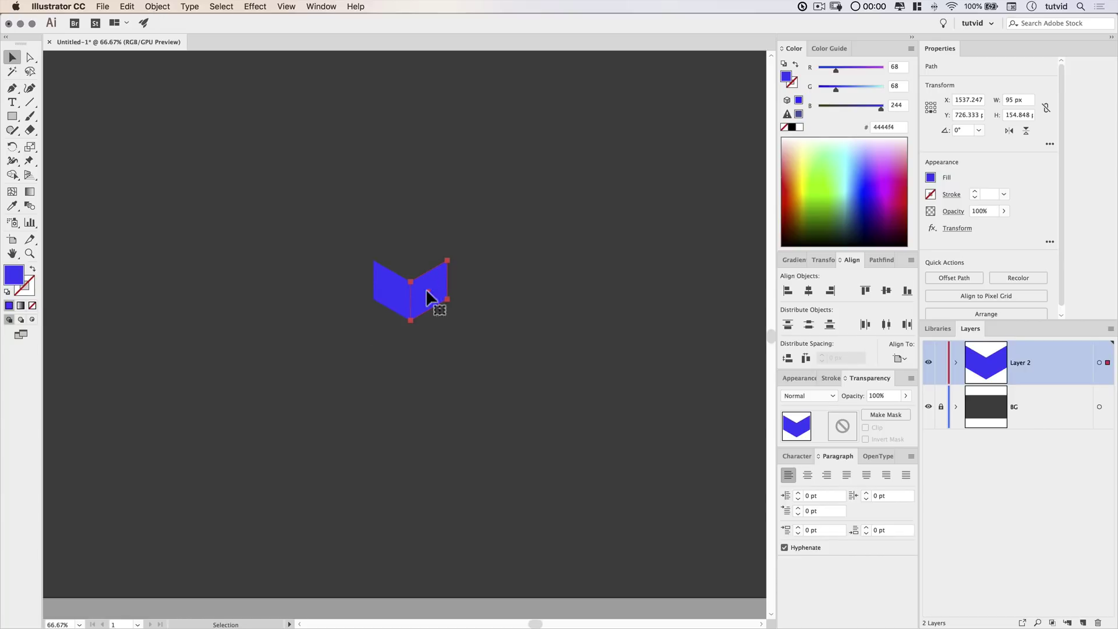
left_click(955, 364)
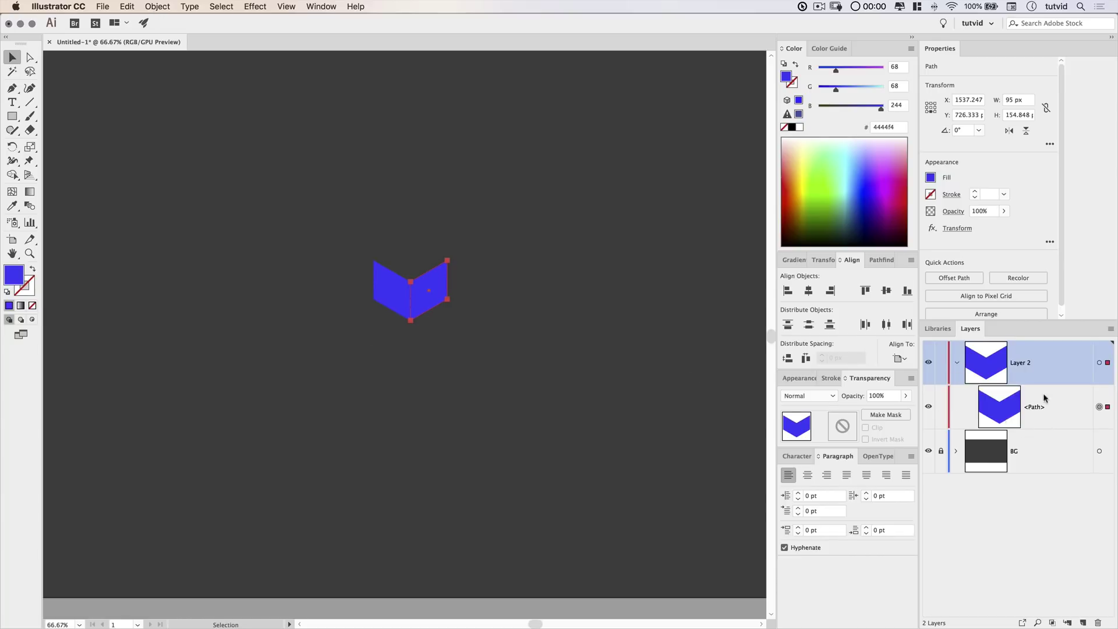
Step: Expand the chevron's appearance and ungroup it into two halves
left_click(157, 7)
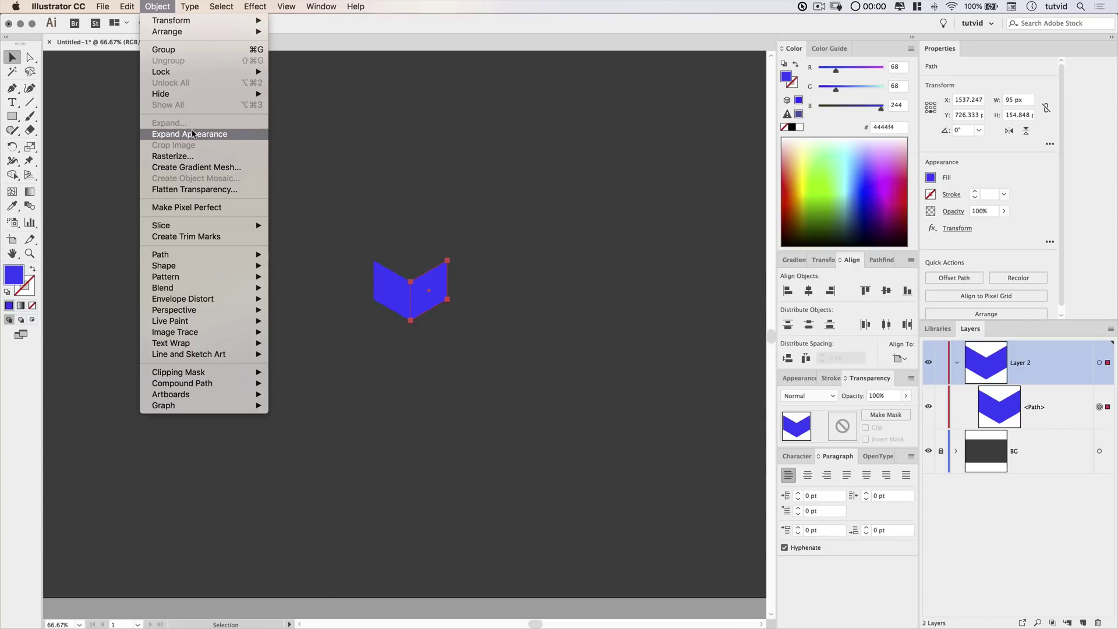
left_click(174, 131)
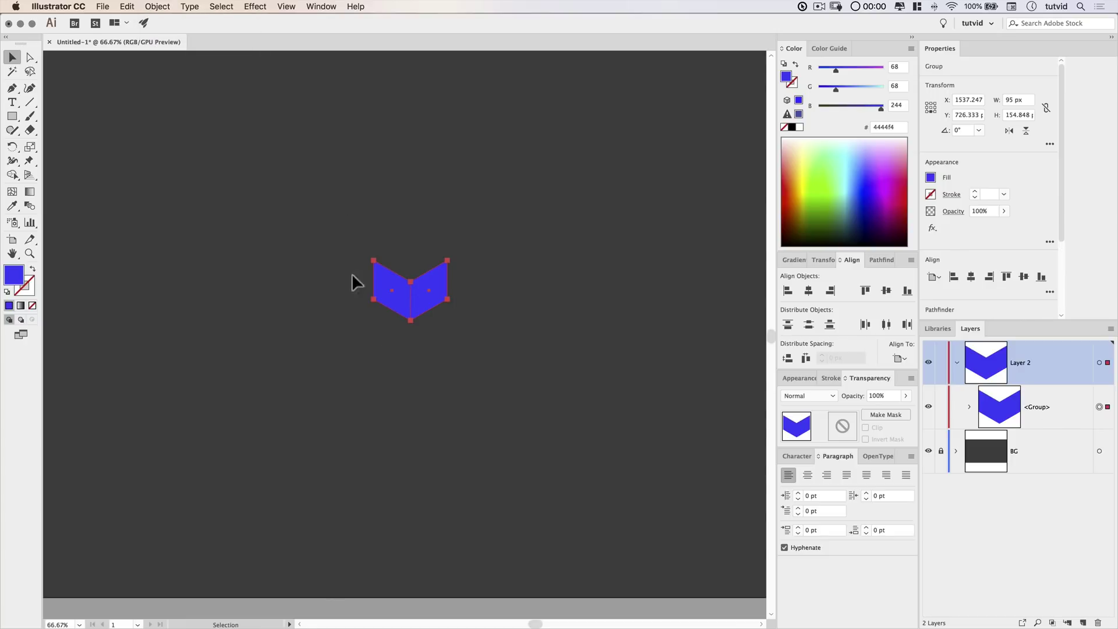
left_click(968, 408)
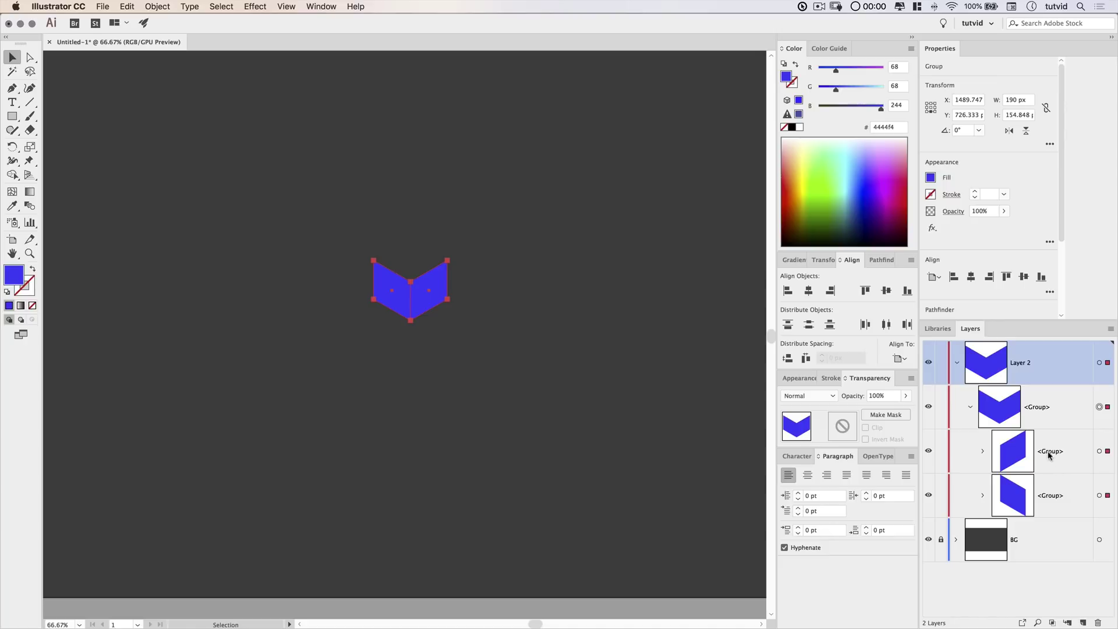
left_click(157, 7)
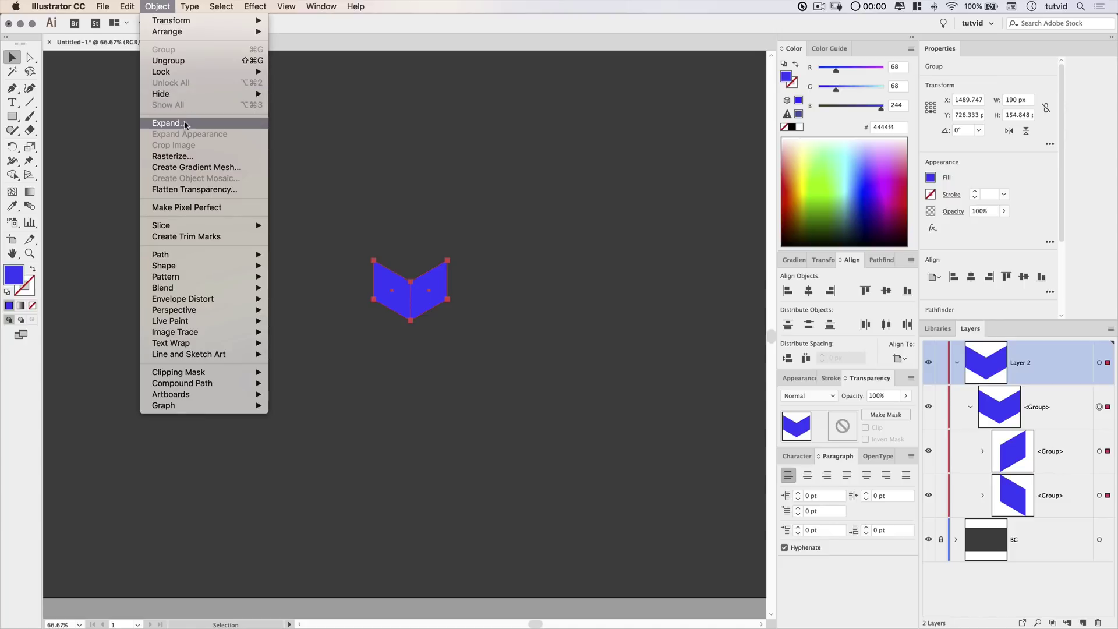
left_click(175, 61)
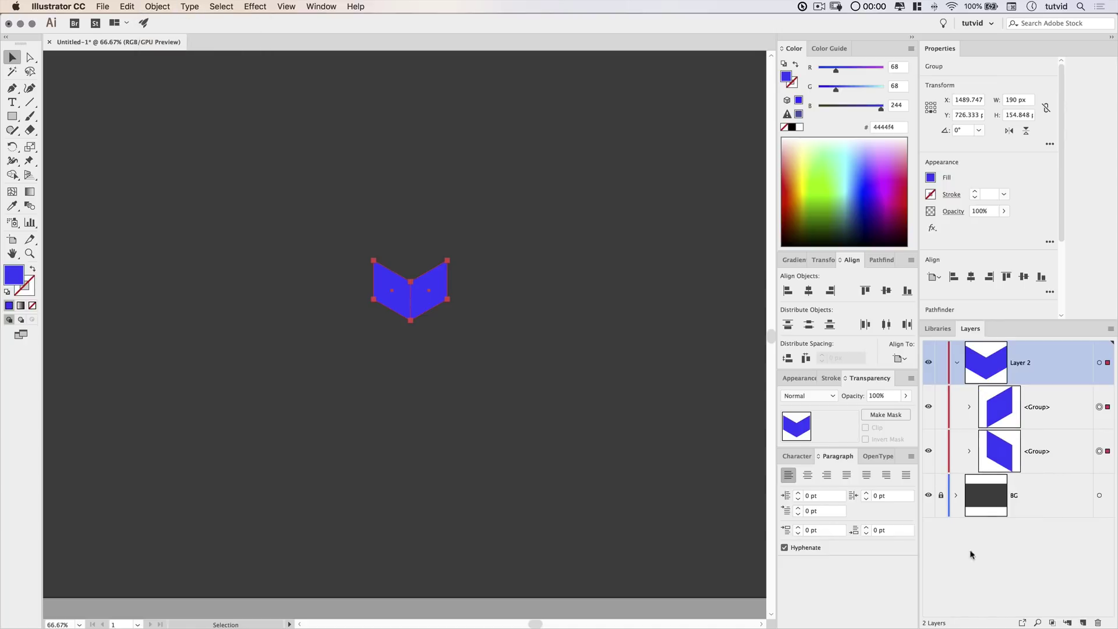
Step: Recolour the left half lighter blue #448BF4, then zoom in on the chevron
left_click(425, 447)
left_click(398, 290)
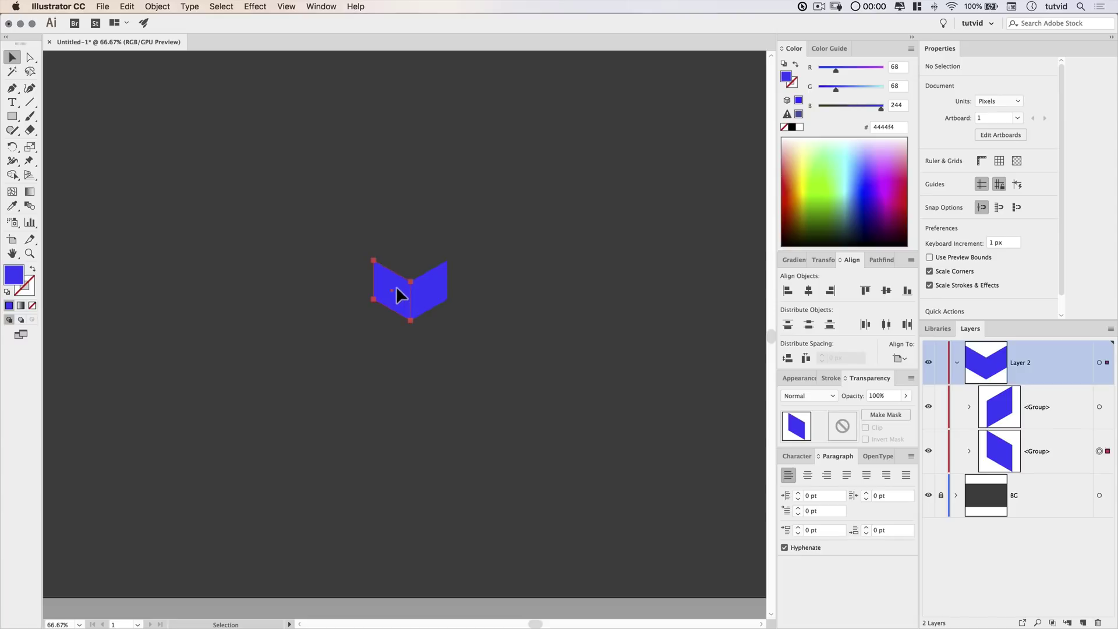
left_click_drag(848, 86, 854, 87)
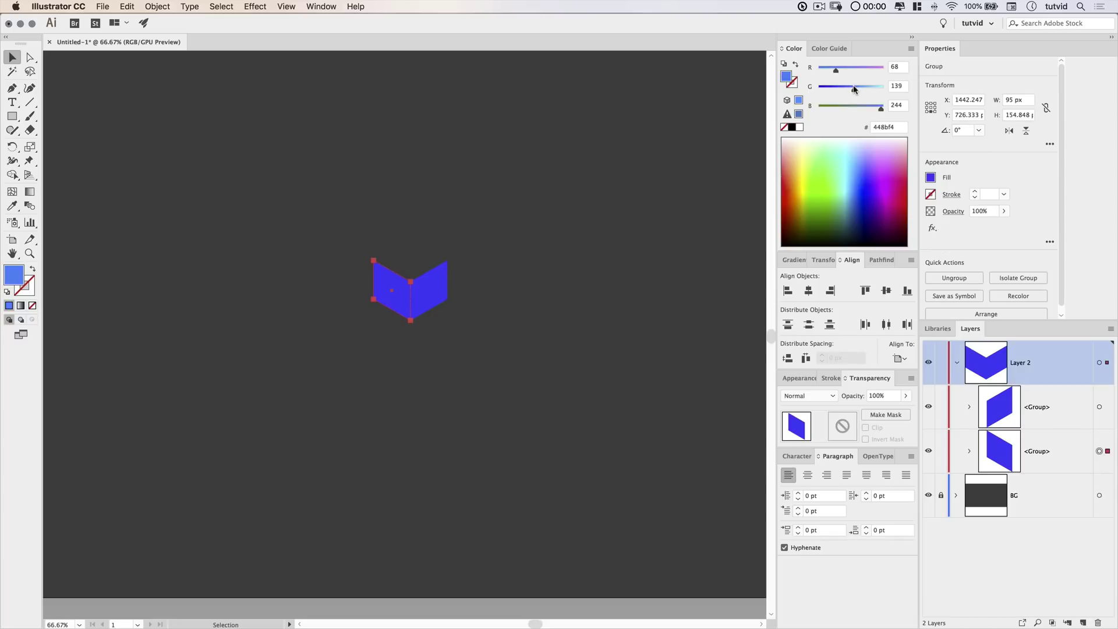
left_click(465, 387)
key("z")
left_click(401, 319)
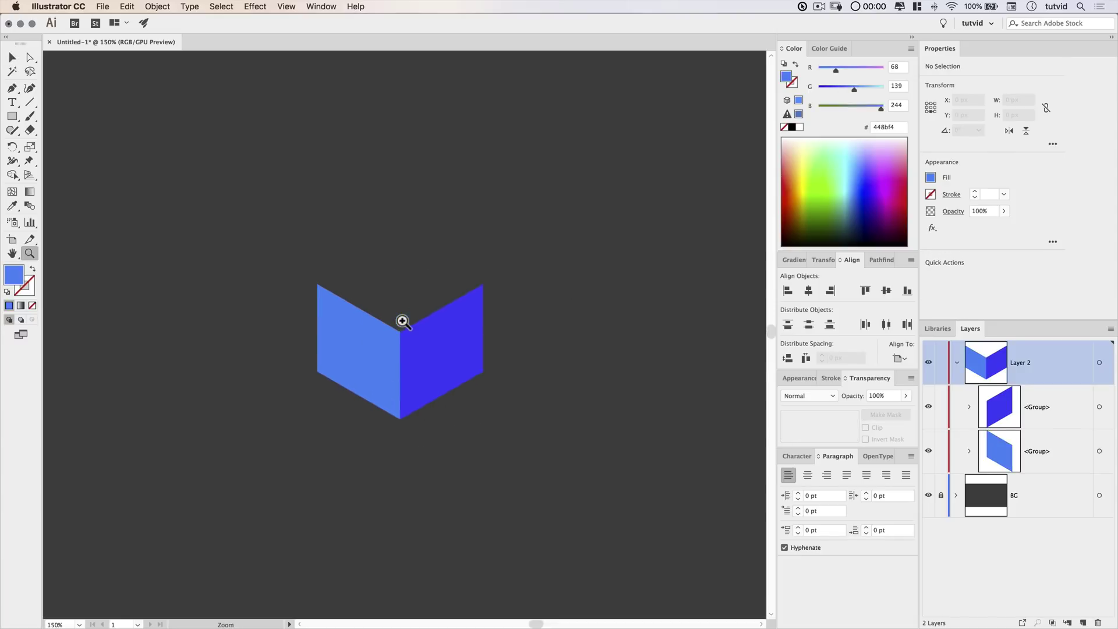
left_click(422, 281)
left_click(461, 309)
left_click_drag(578, 304, 529, 305)
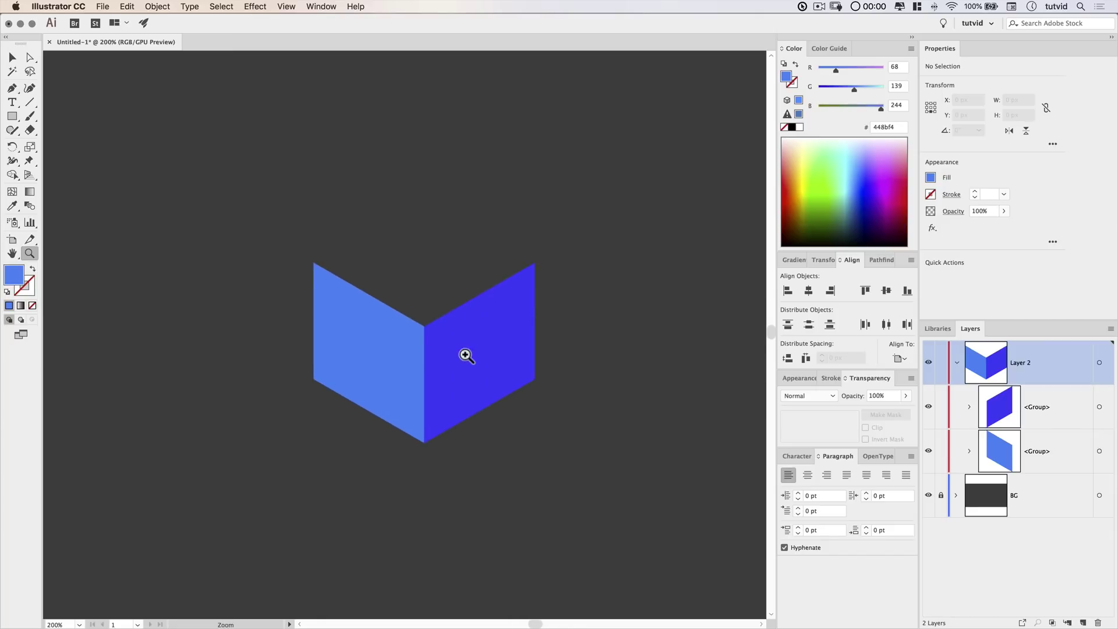
Step: Turn on smart guides and set up the Pen tool with a purple #B78BF4 fill
left_click(286, 6)
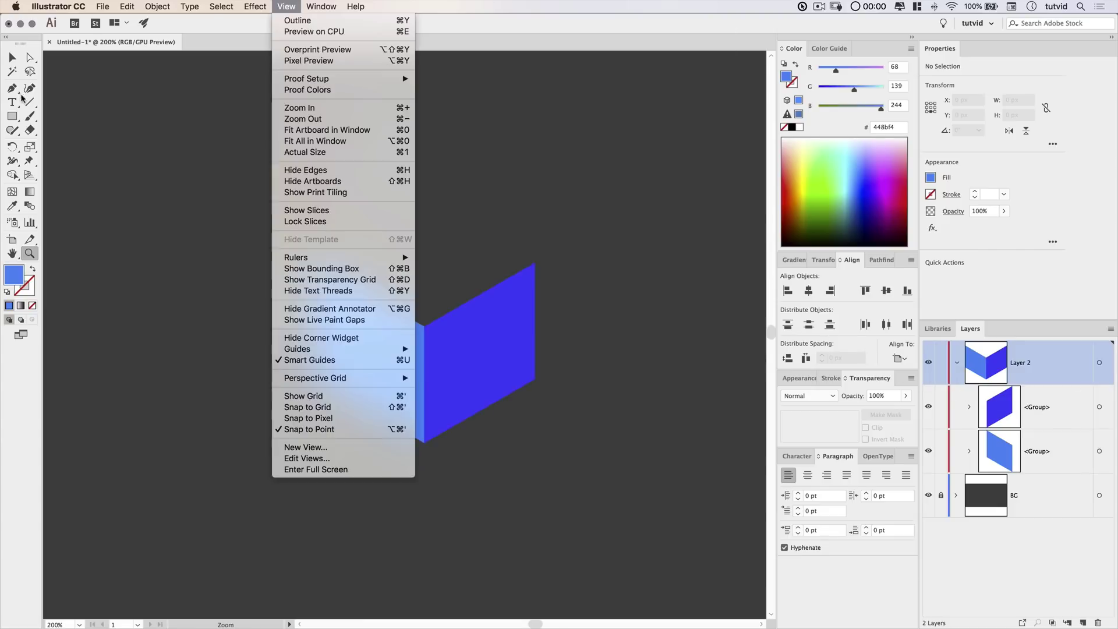
left_click(343, 359)
left_click(13, 87)
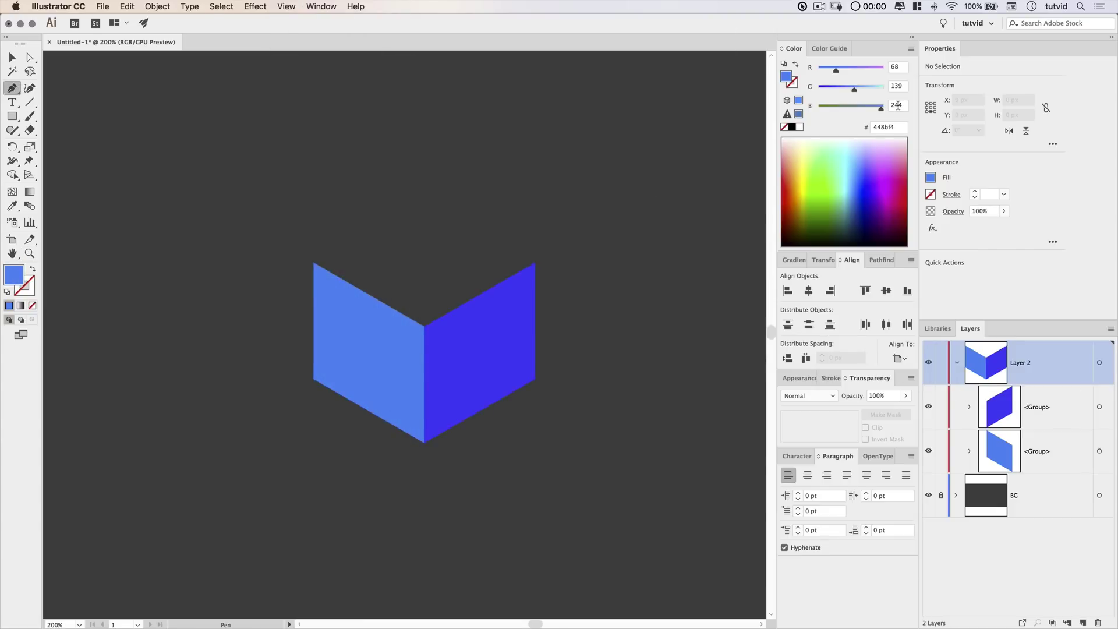
left_click(863, 70)
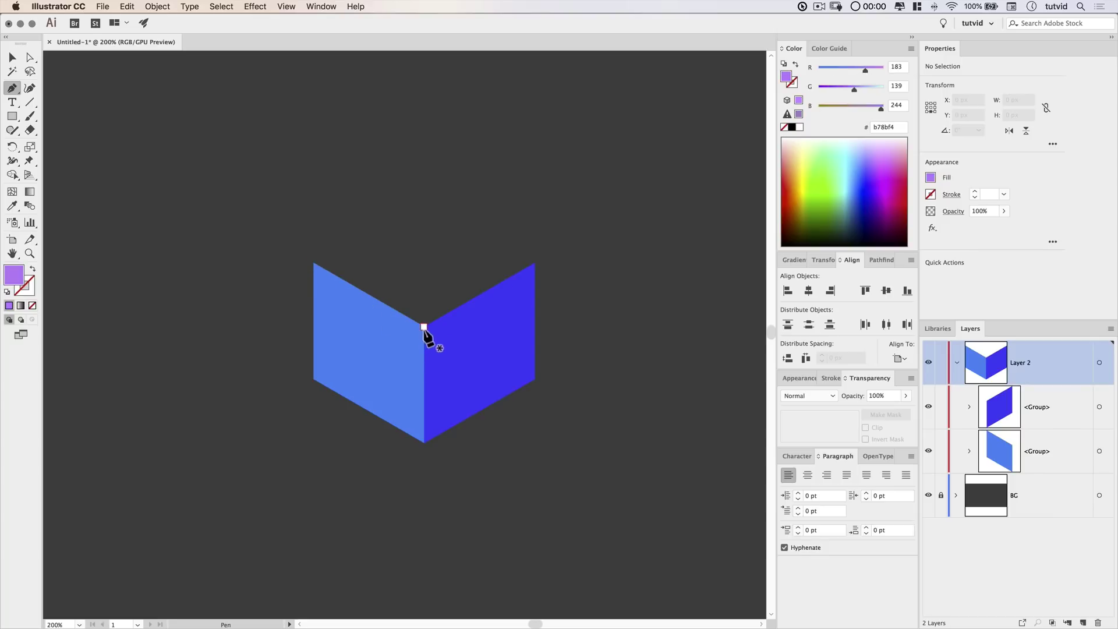
Step: Draw a closed triangle through the chevron's three top corners and select it
left_click(534, 263)
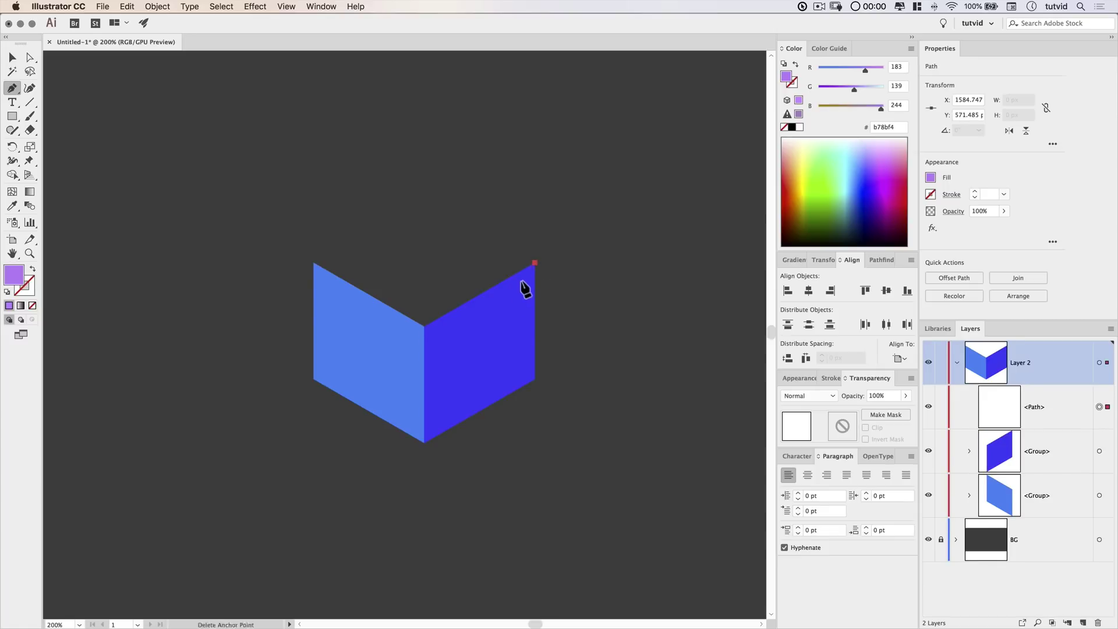
left_click(424, 326)
left_click(313, 263)
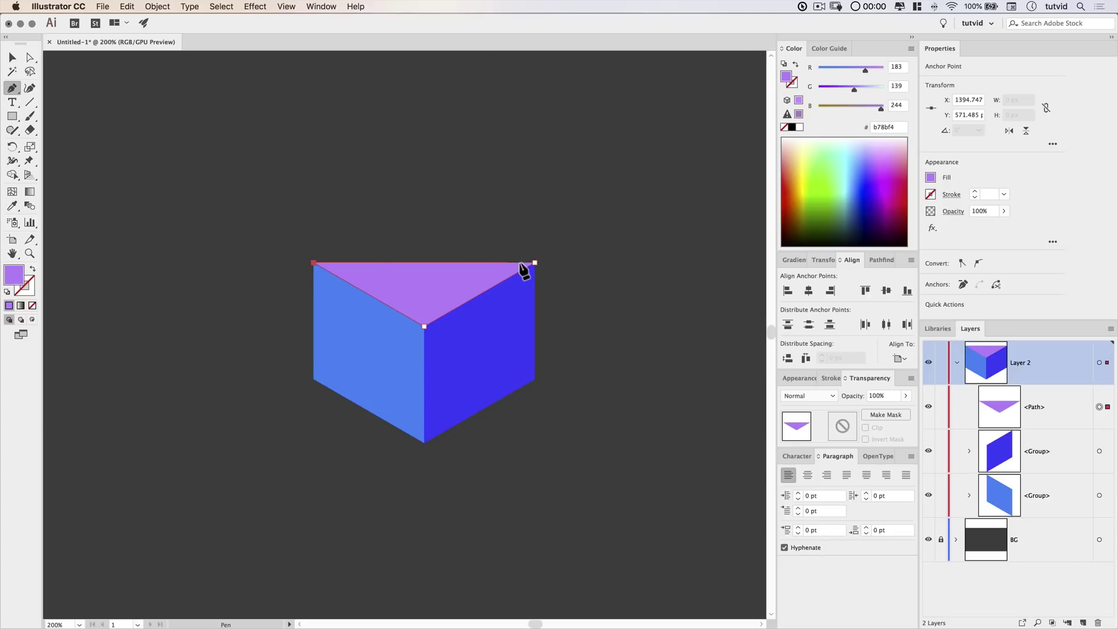
left_click(535, 263)
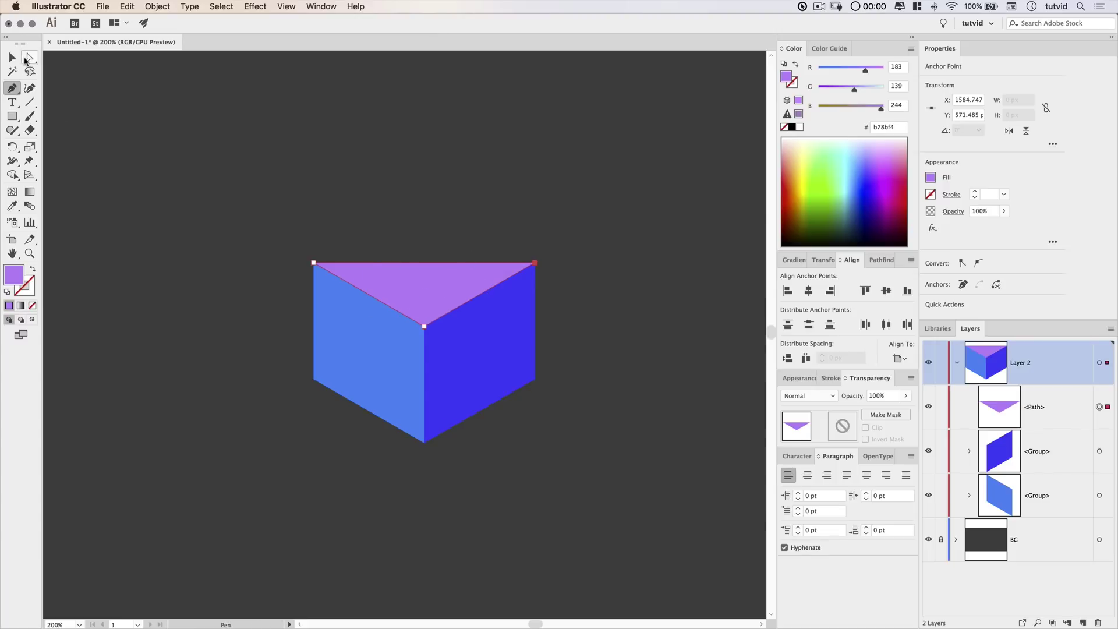
key("v")
left_click(435, 281)
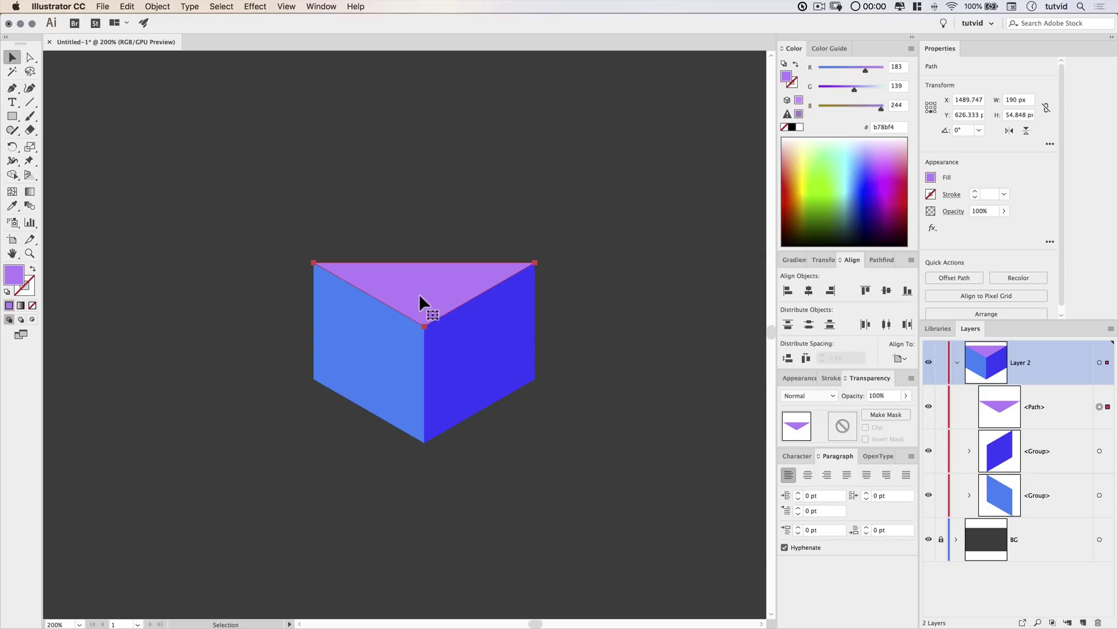
Step: In the Transform effect, reset horizontal move to 0 and swap Reflect X for Reflect Y
left_click(256, 6)
left_click(273, 32)
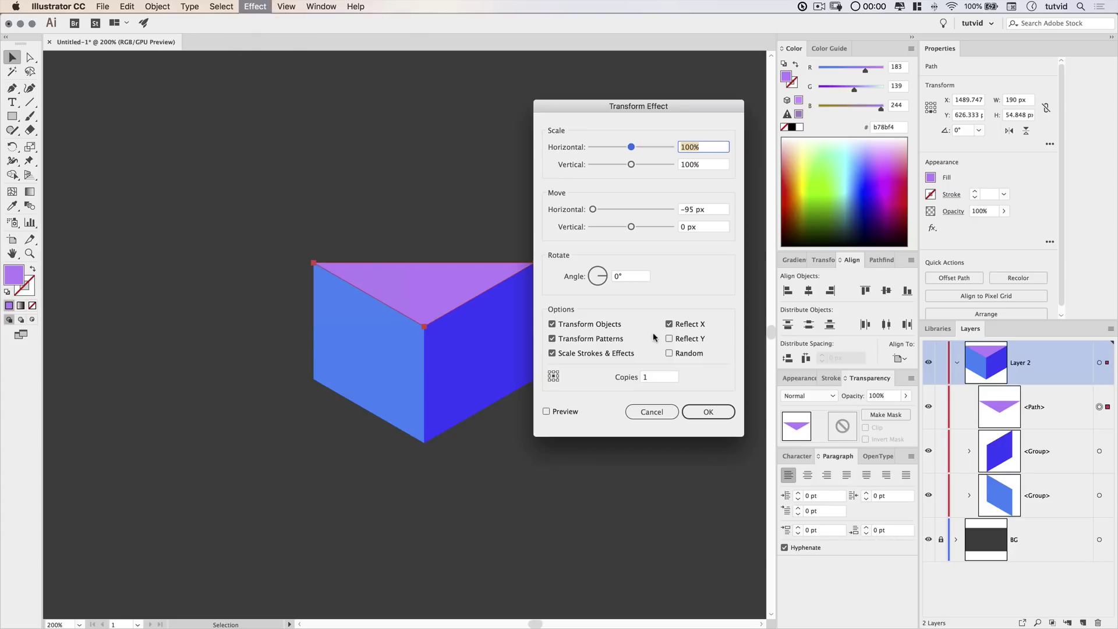
left_click(555, 412)
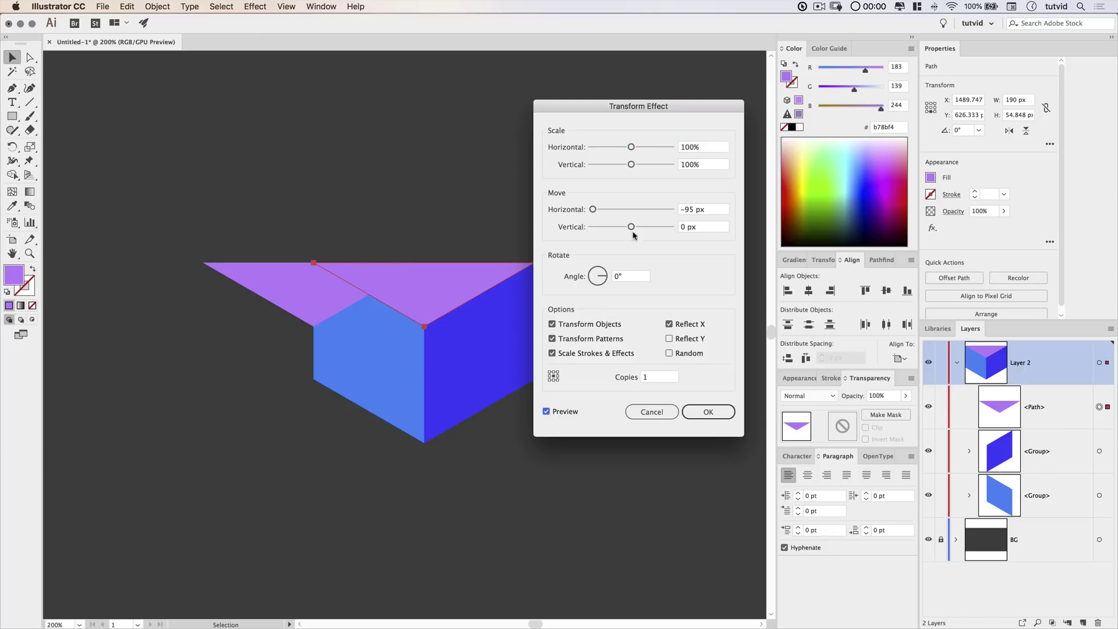
left_click_drag(648, 106, 834, 121)
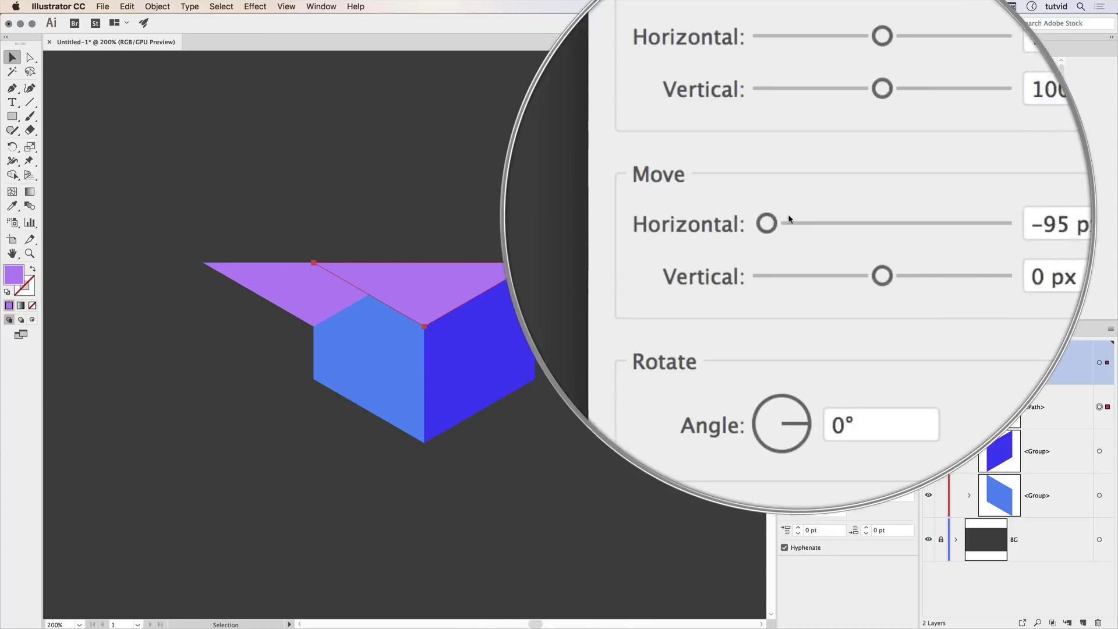
left_click(897, 217)
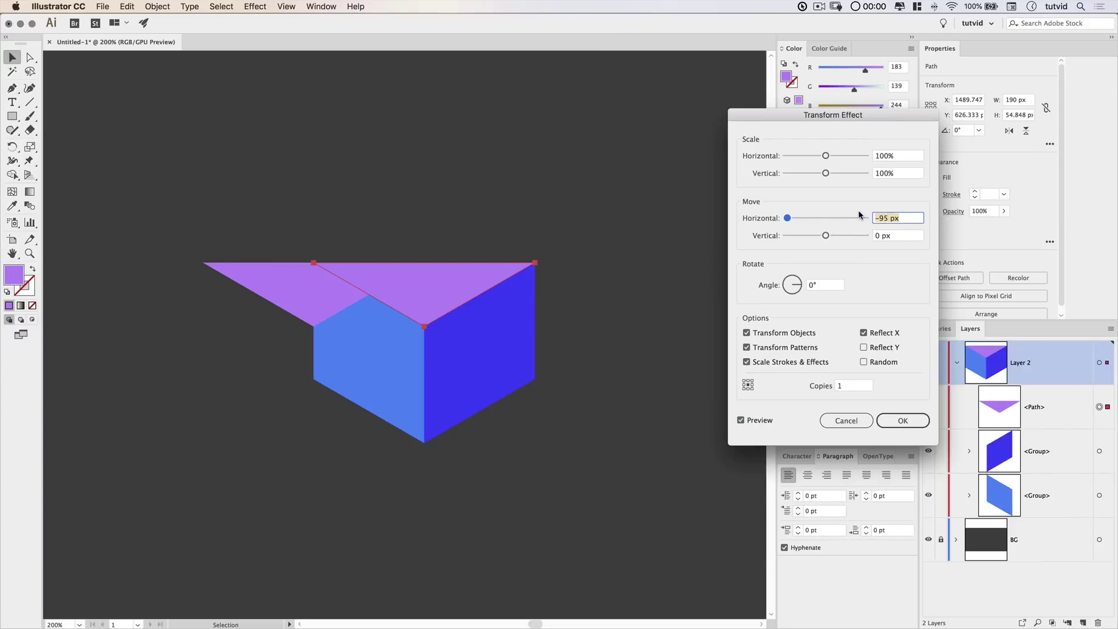
type("0")
key("Tab")
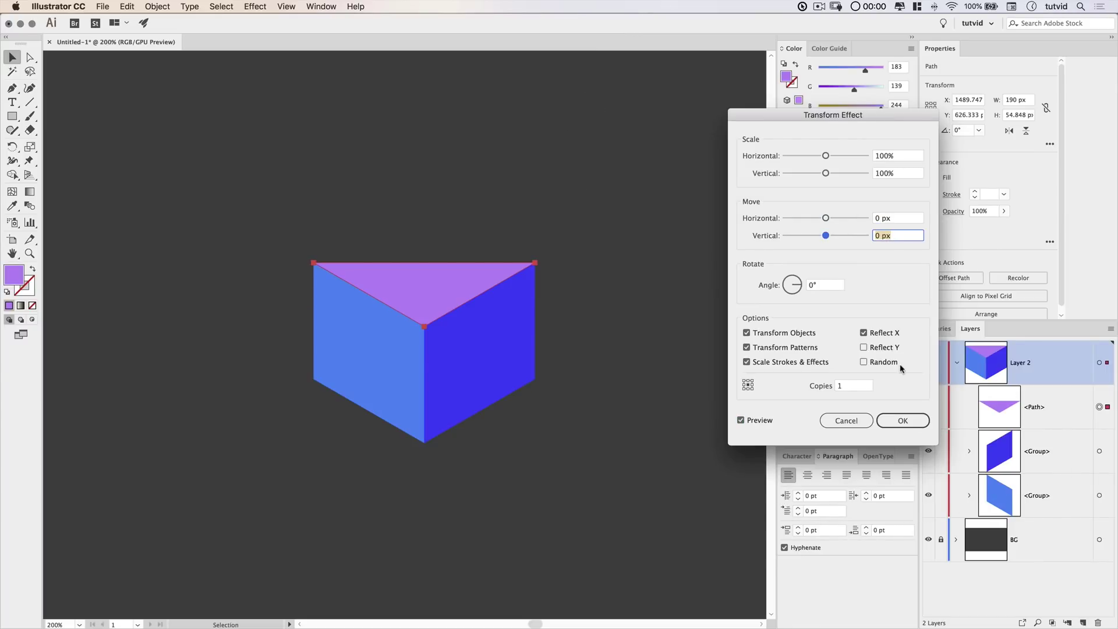
left_click(863, 334)
left_click(863, 347)
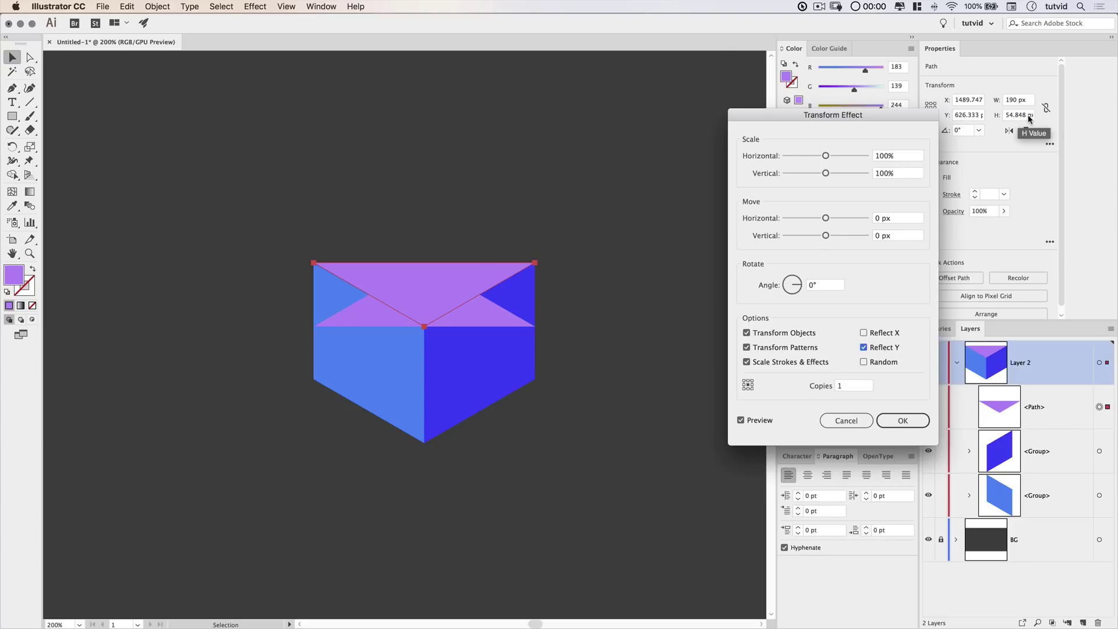
Step: Set the vertical move to −54.848 px and apply the Transform effect
left_click(912, 216)
left_click(880, 239)
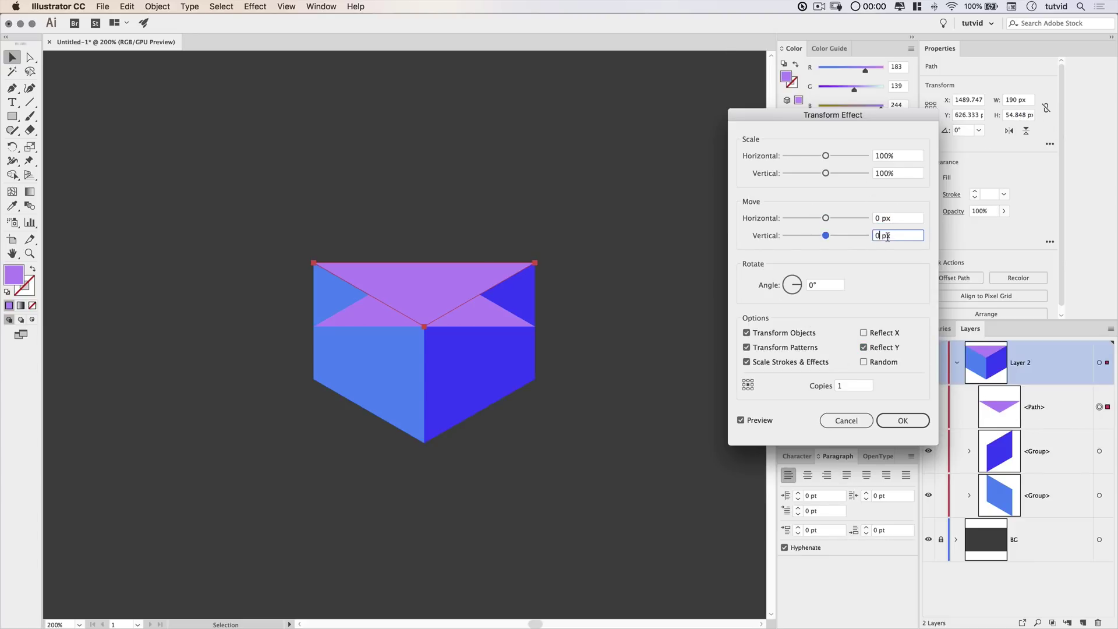
type("54.848")
key("Tab")
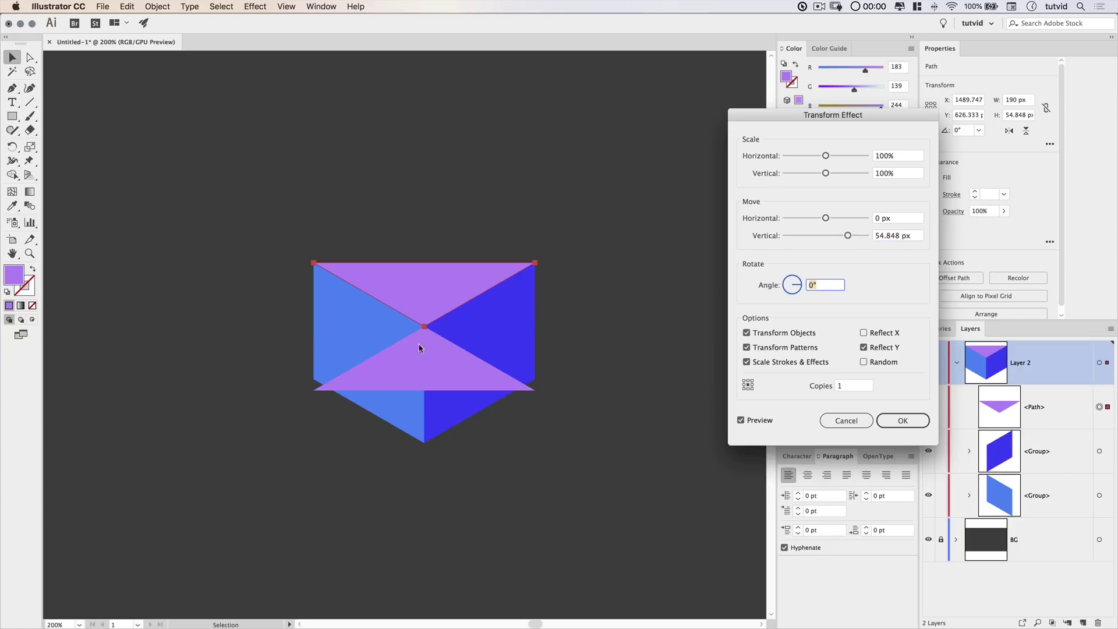
left_click(878, 237)
type("-")
key("Tab")
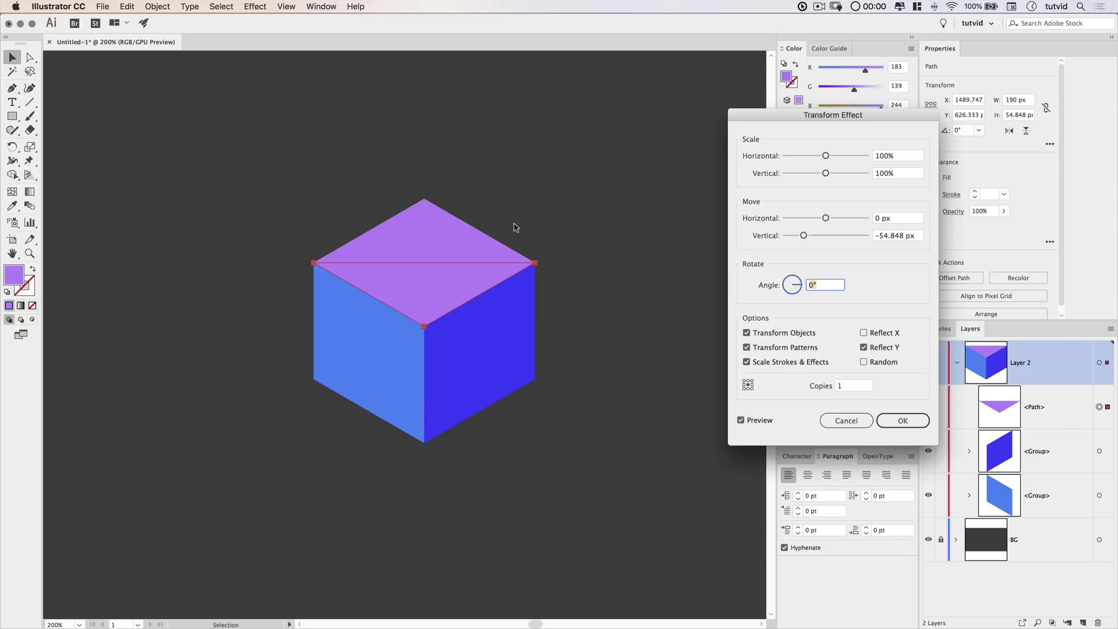
left_click(904, 423)
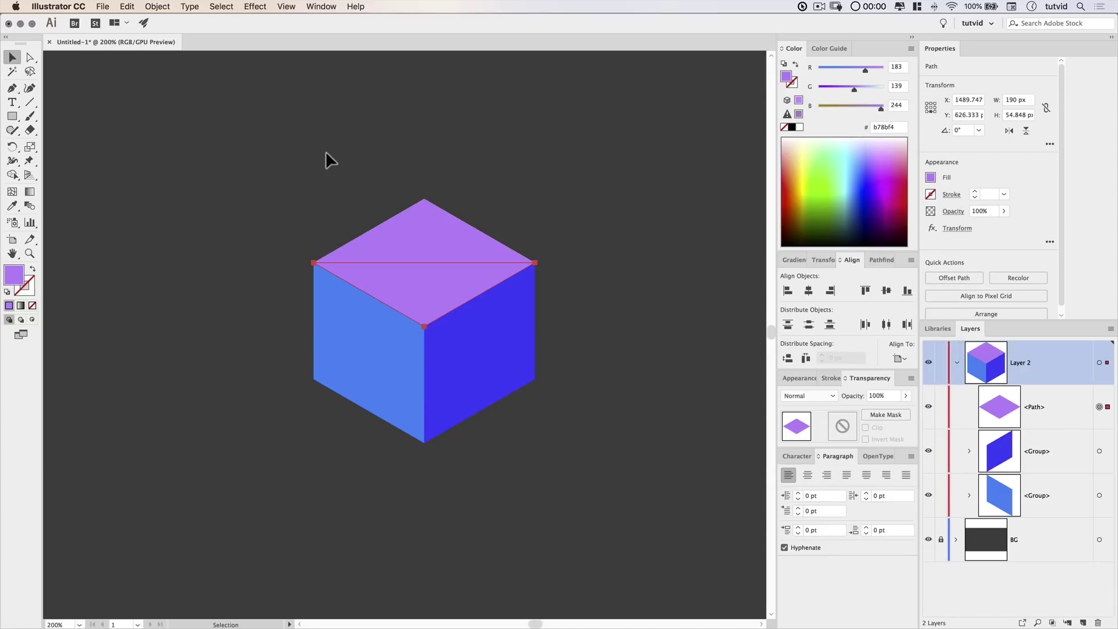
Step: Expand, ungroup and Pathfinder-unite the two purple triangles into a single diamond
left_click(157, 7)
left_click(189, 134)
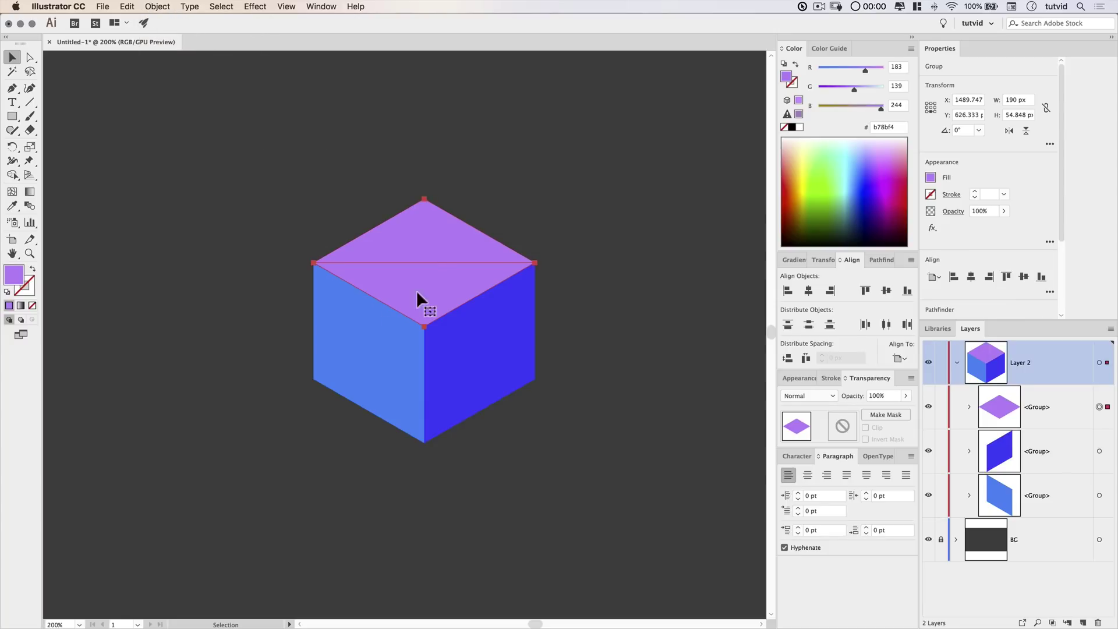
left_click(153, 12)
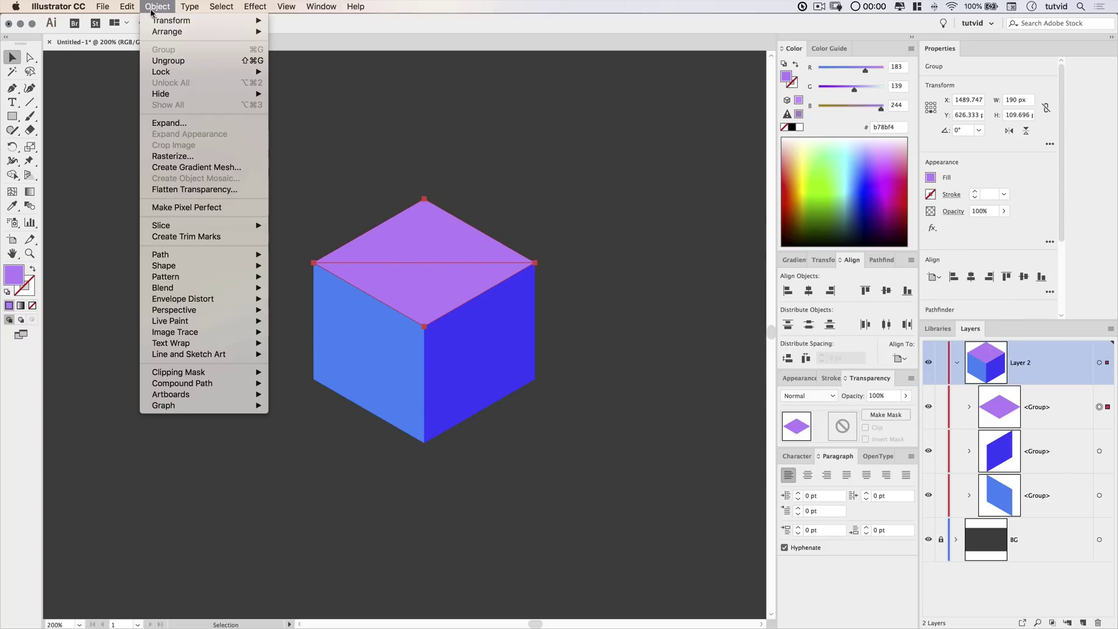
left_click(172, 60)
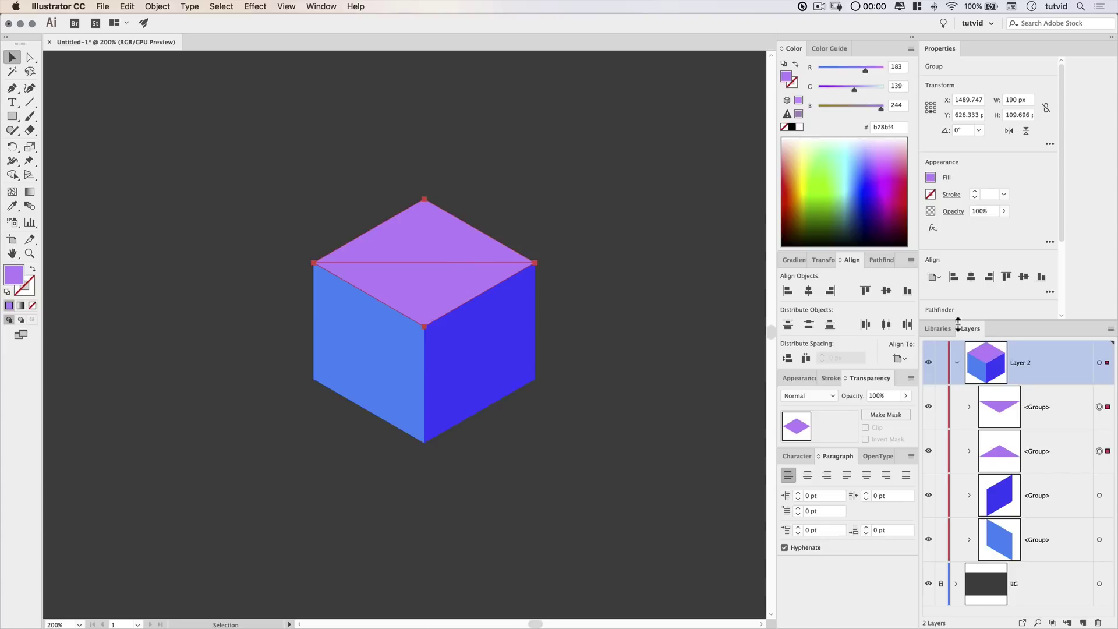
scroll(984, 236, "down", 4)
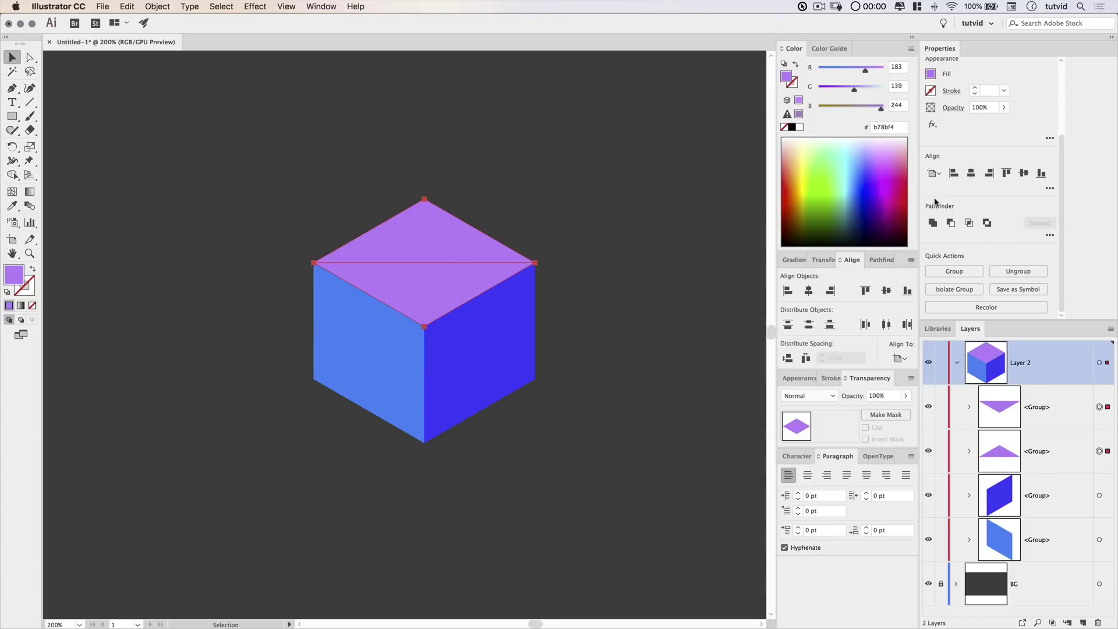
left_click(933, 222)
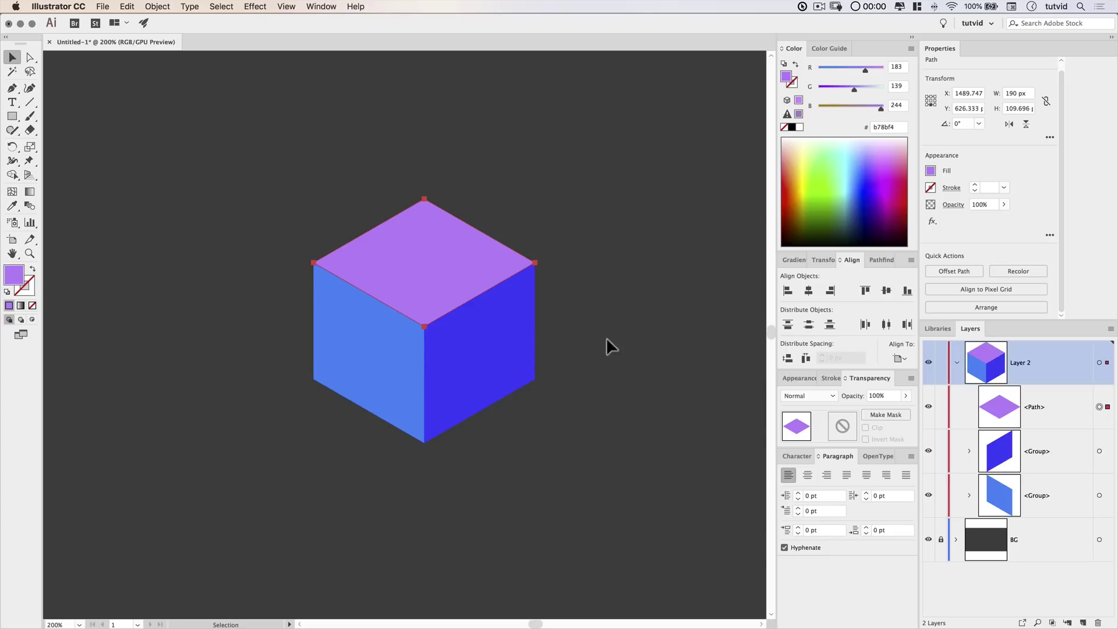
left_click(568, 463)
key("super+minus")
key("super+minus")
key("super+minus")
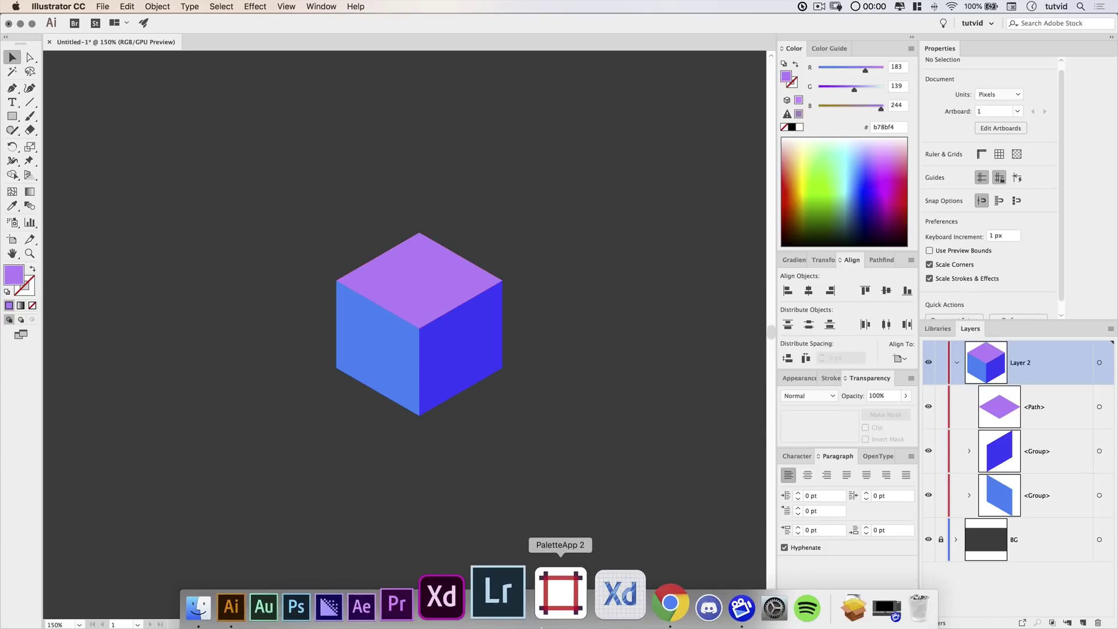
key("super+minus")
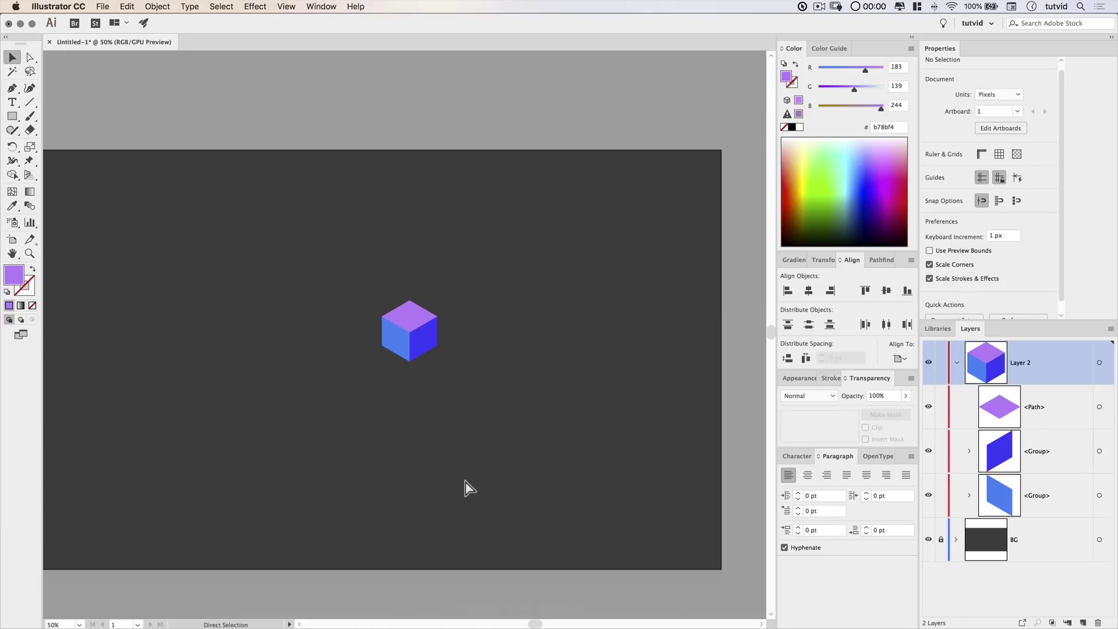
left_click_drag(400, 392, 481, 387)
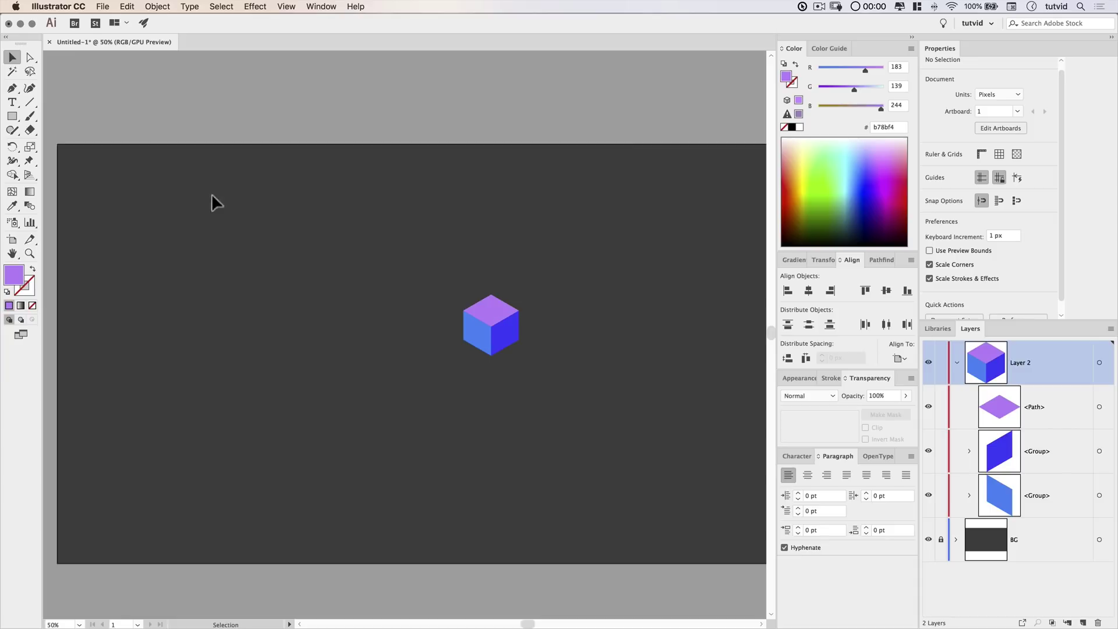
Step: Give the cube's top face a 10% greyscale fill
left_click(494, 309)
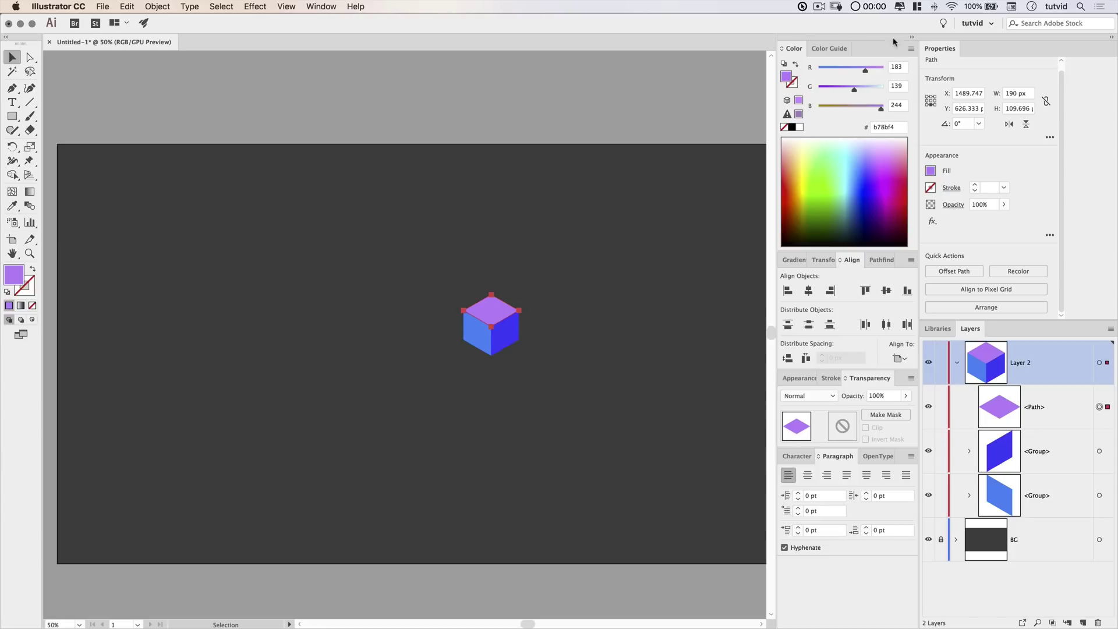
left_click(911, 48)
left_click(942, 68)
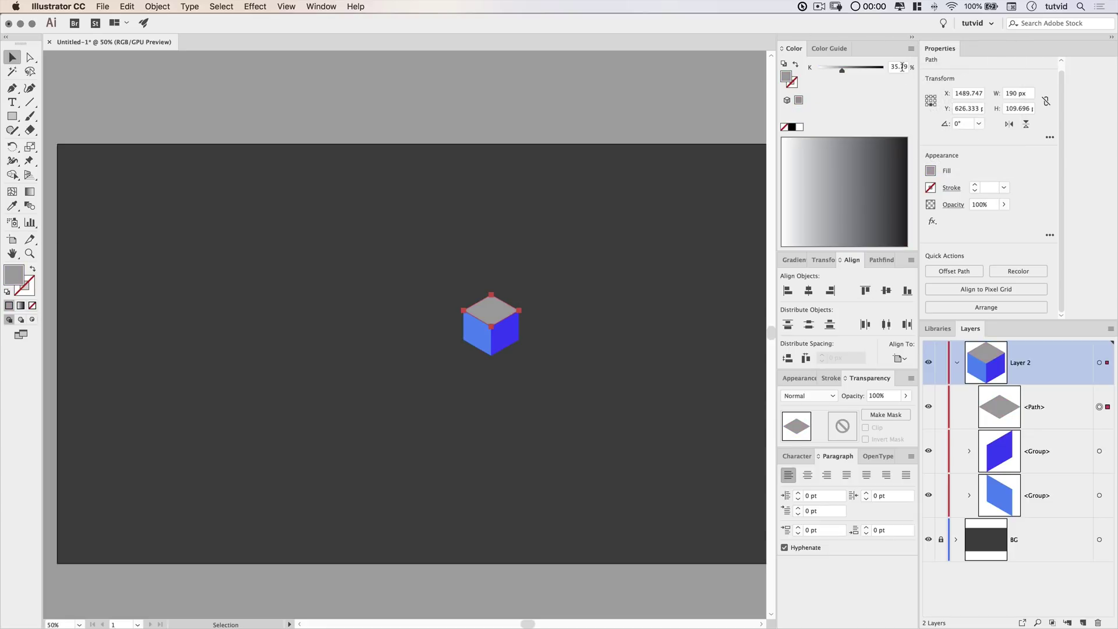
left_click(900, 67)
type("10")
key("Return")
Step: Convert the left face's colour to greyscale
left_click(469, 335)
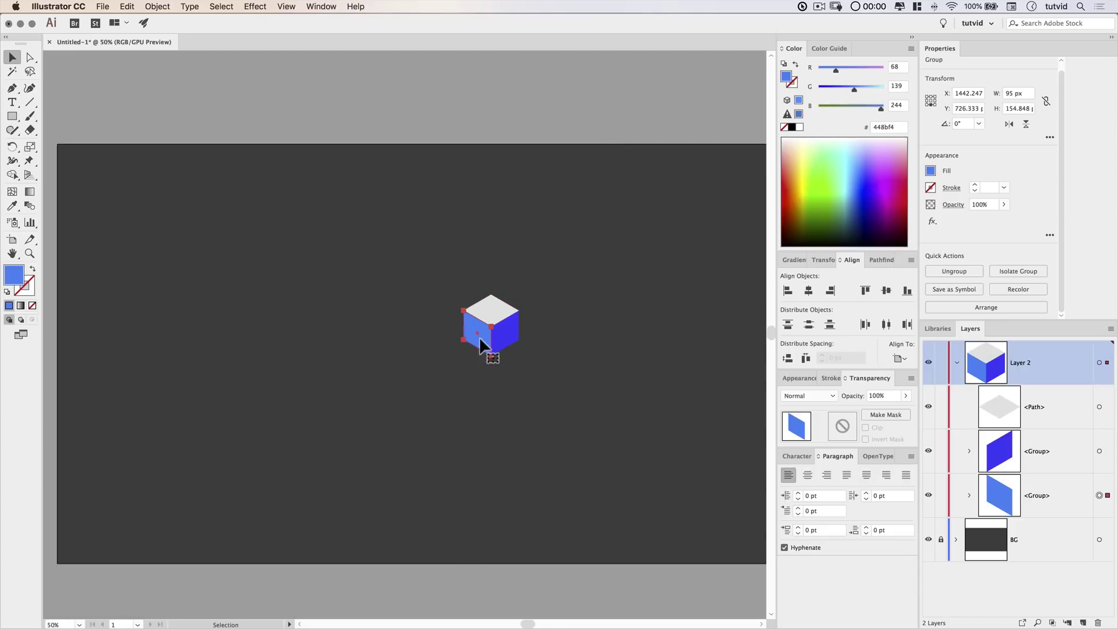
left_click(911, 49)
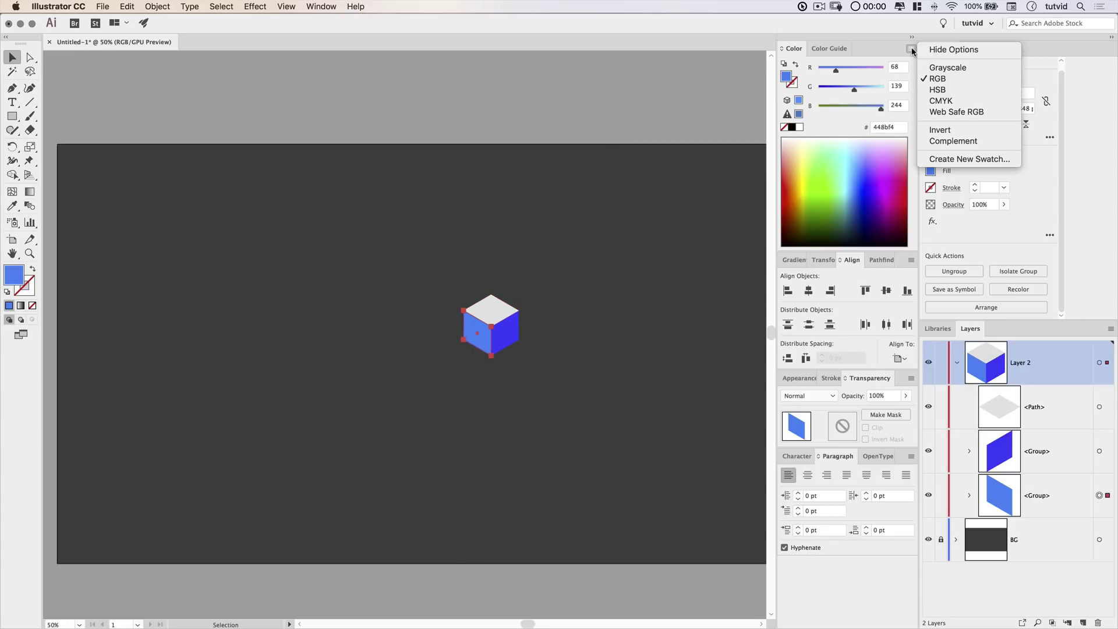
left_click(920, 68)
left_click(898, 67)
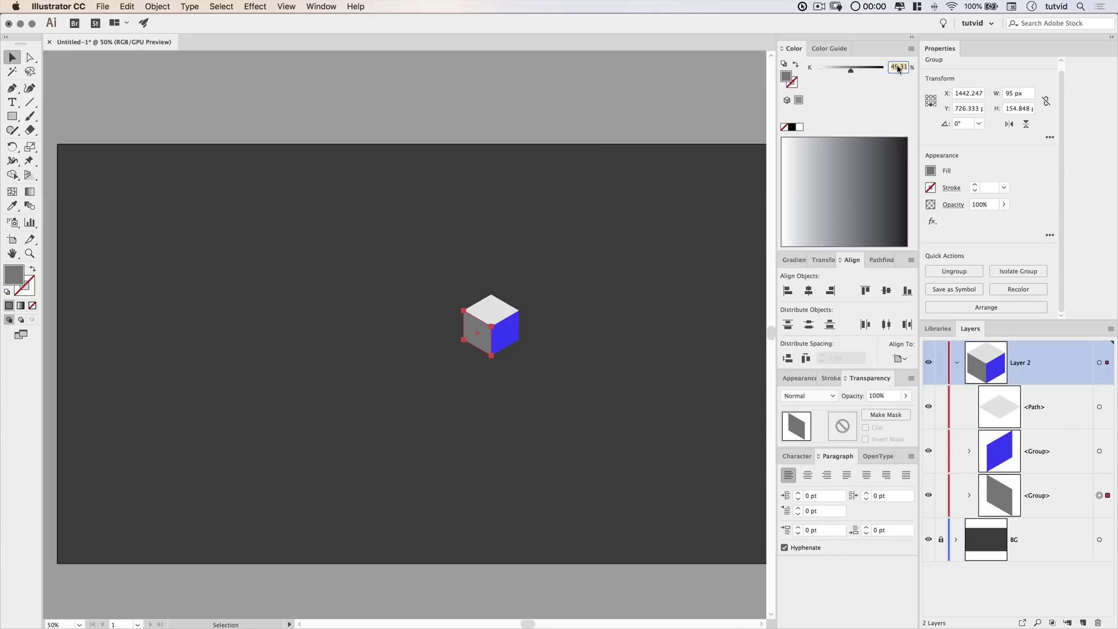
Step: Give the cube's right face a 55% grey fill
left_click(512, 331)
left_click(911, 49)
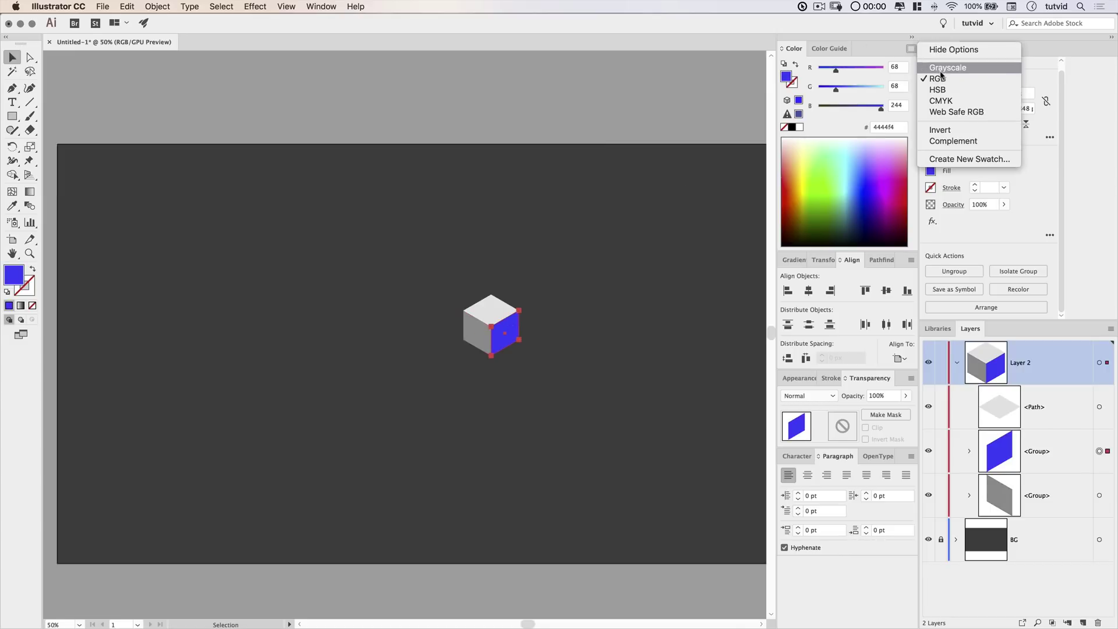
left_click(940, 69)
left_click(898, 67)
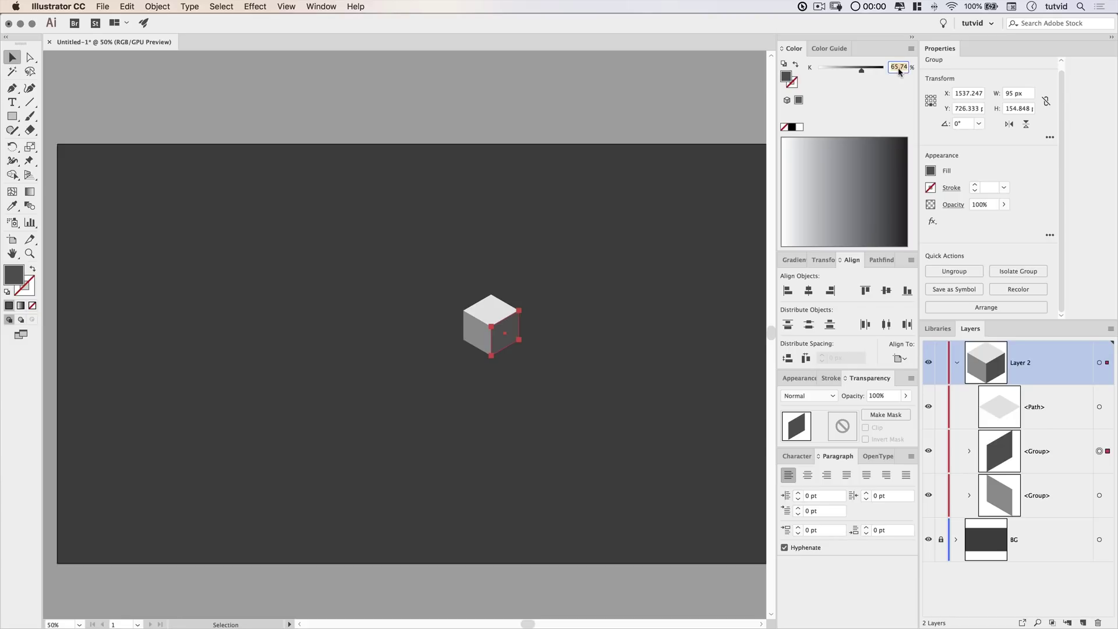
type("55")
key("Return")
Step: Select the whole grey cube and shift it slightly left
left_click(564, 375)
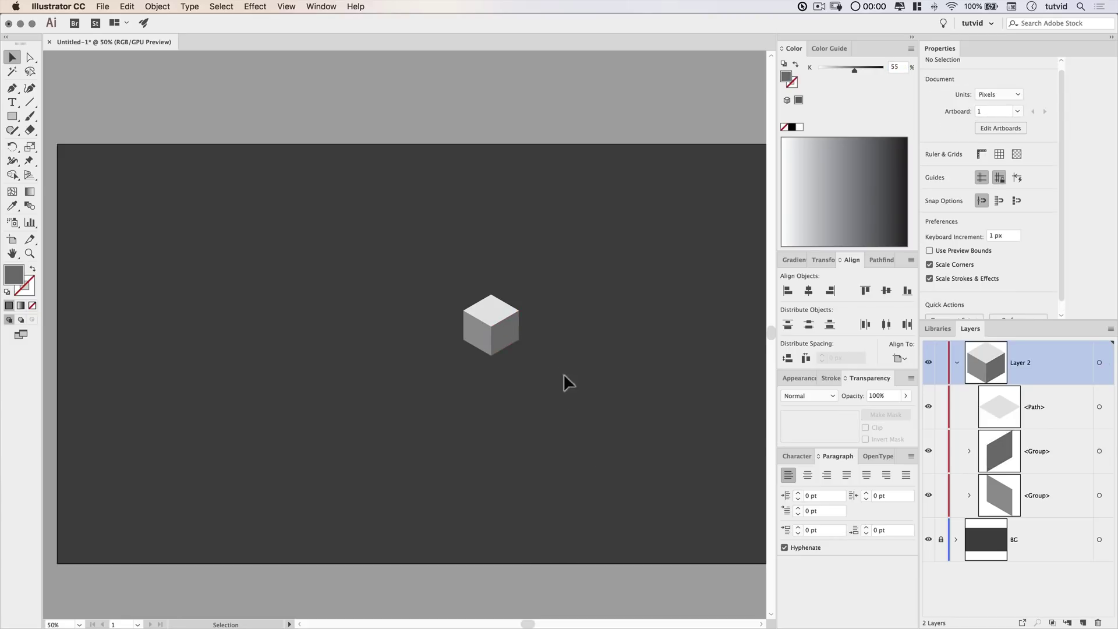
left_click_drag(560, 280, 421, 369)
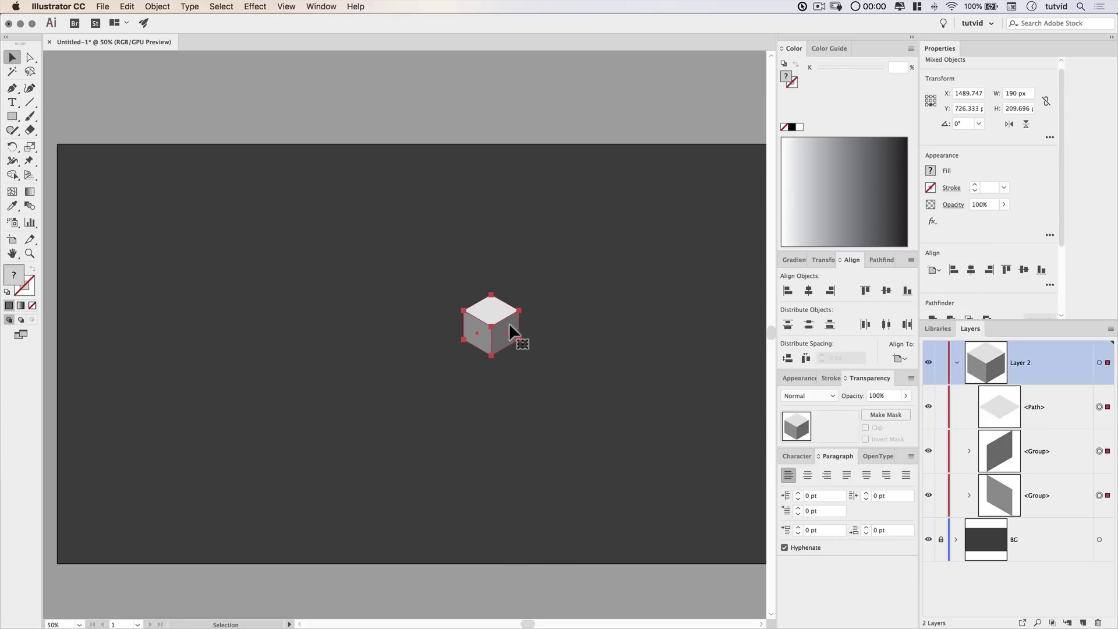
left_click_drag(467, 323, 426, 325)
left_click(523, 358)
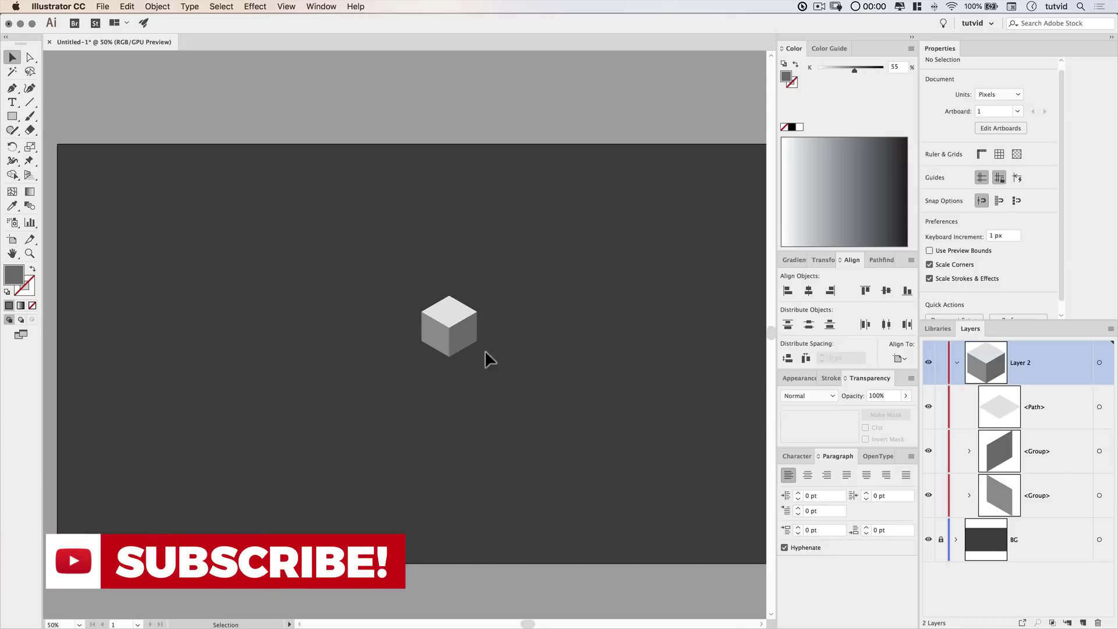
key("space")
left_click_drag(470, 356, 443, 356)
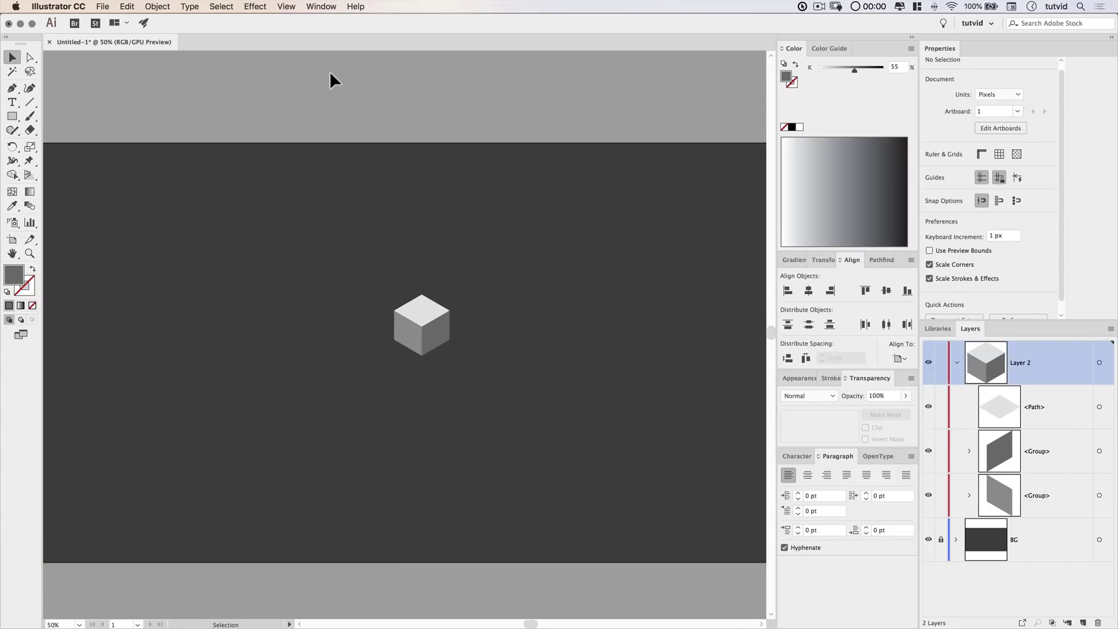
left_click(286, 7)
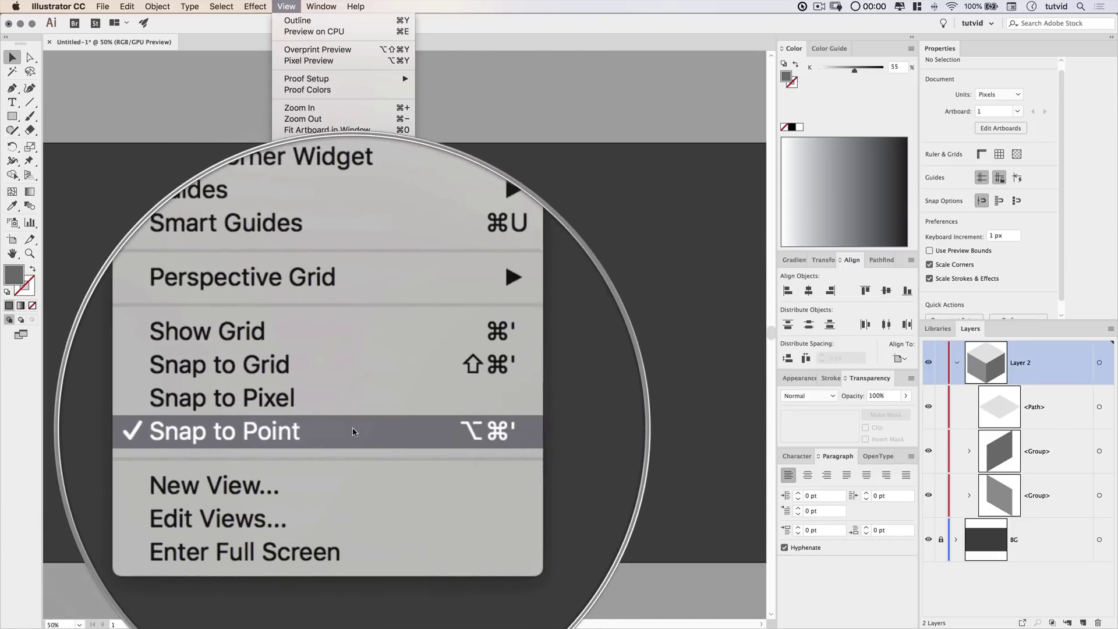
left_click(464, 330)
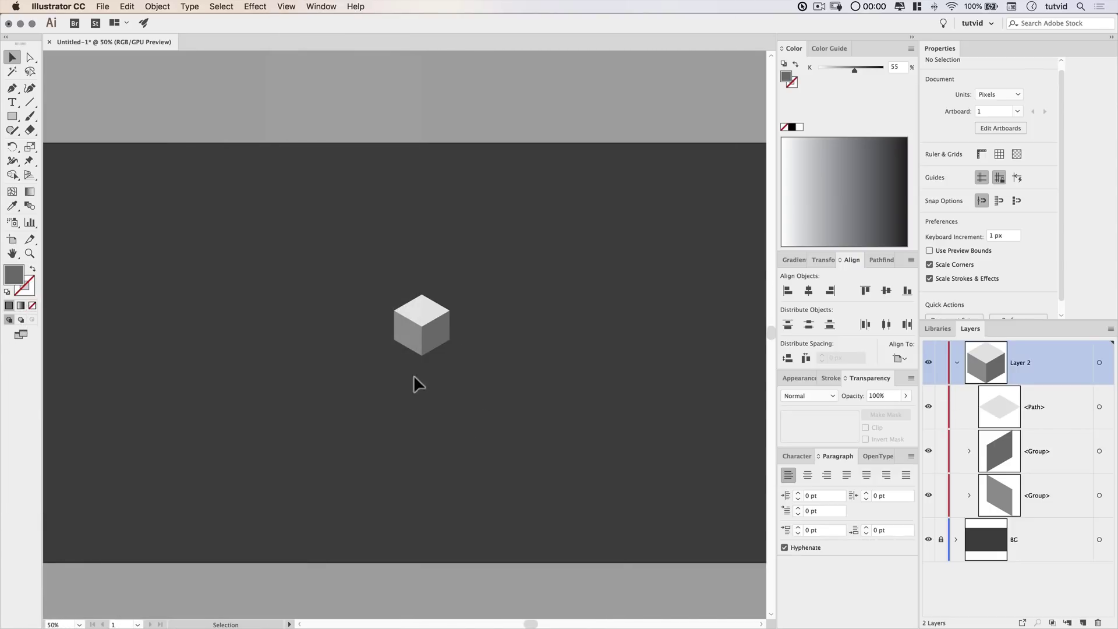
left_click(433, 343)
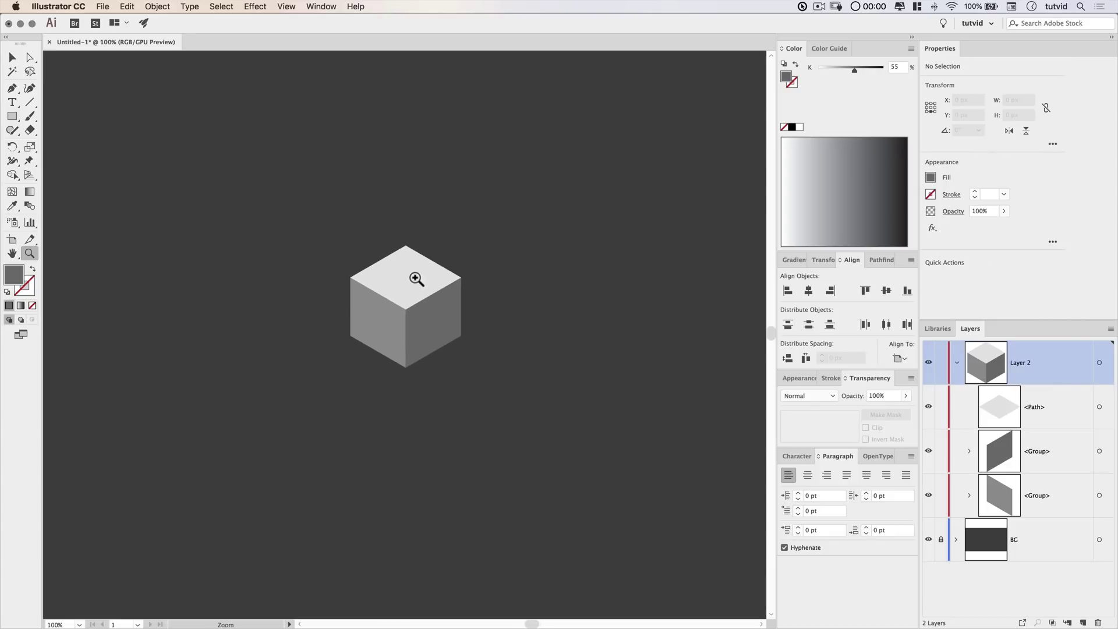
Step: Duplicate the cube's top face into a floor diamond at the cube's bottom-right corner
left_click(12, 58)
left_click(414, 275)
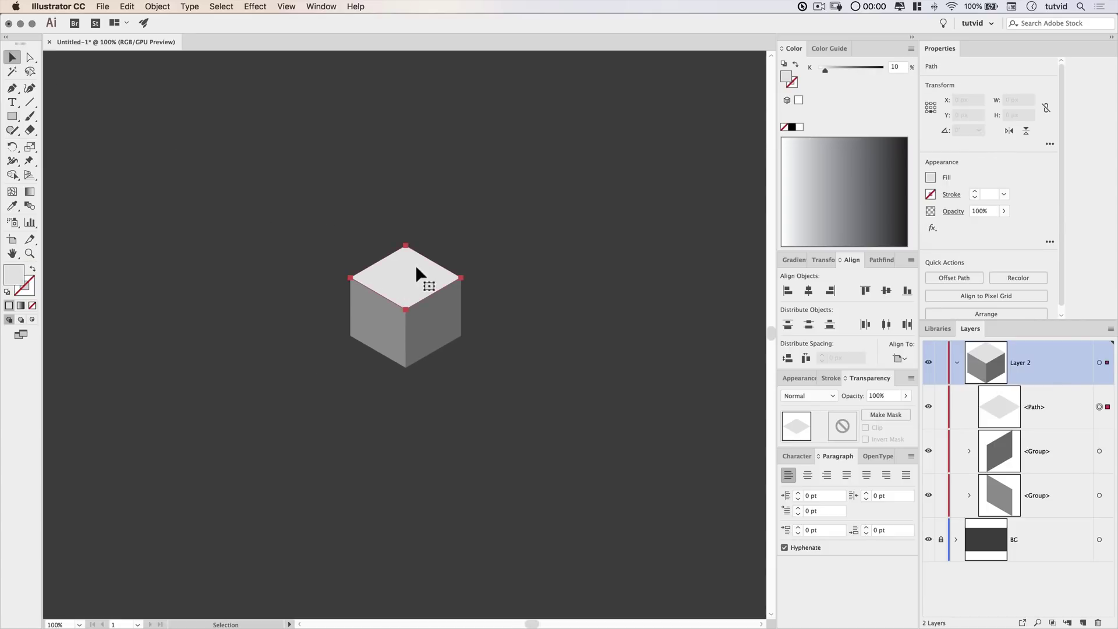
left_click_drag(404, 280, 532, 410)
key("a")
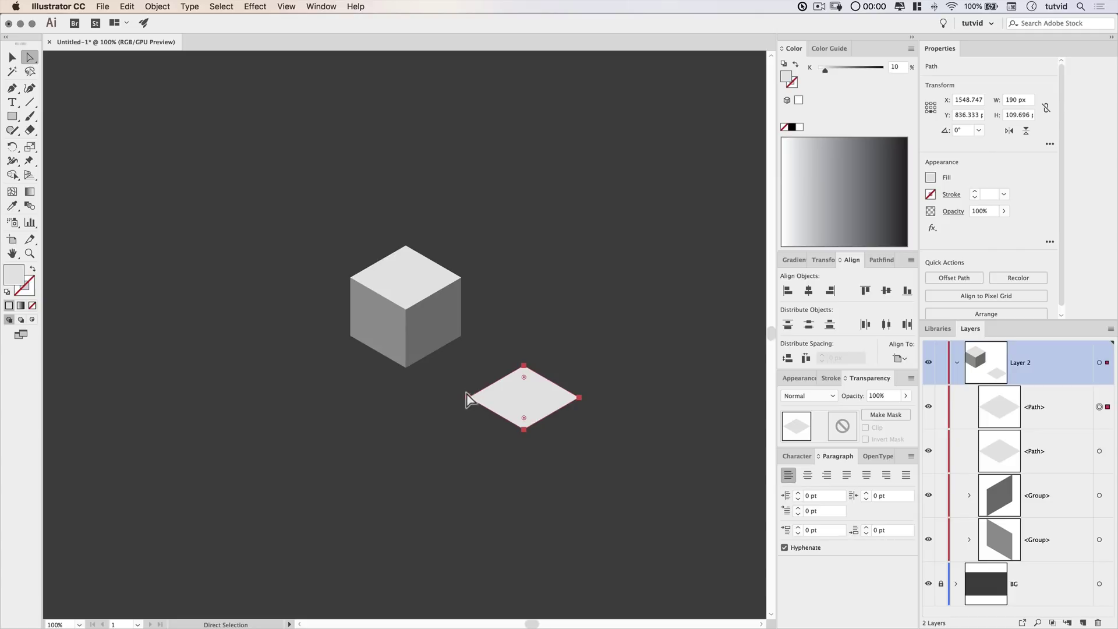
left_click_drag(466, 398, 410, 369)
left_click(568, 319)
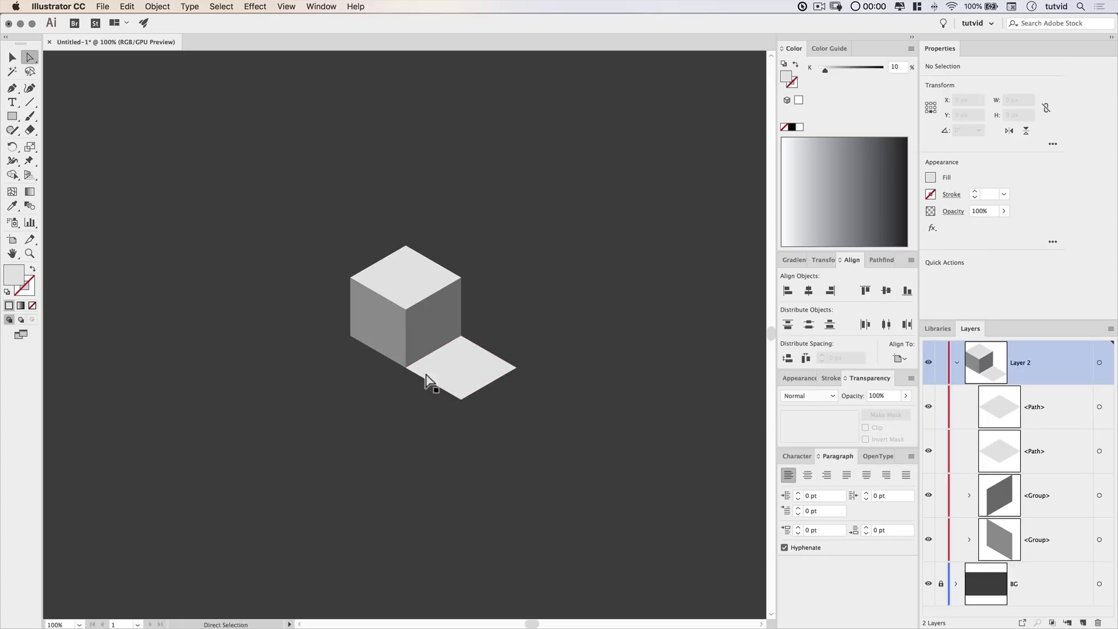
Step: Copy the floor diamond and snap it by its top anchor beside the cube's left side
left_click(469, 371)
key("v")
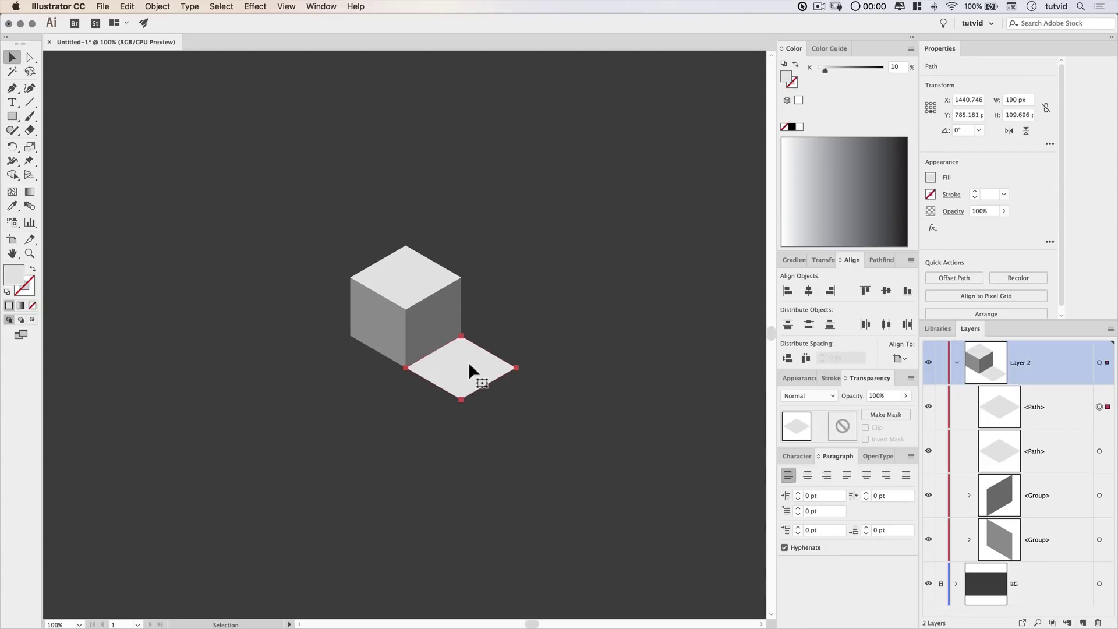
left_click_drag(469, 371, 352, 443)
left_click(31, 57)
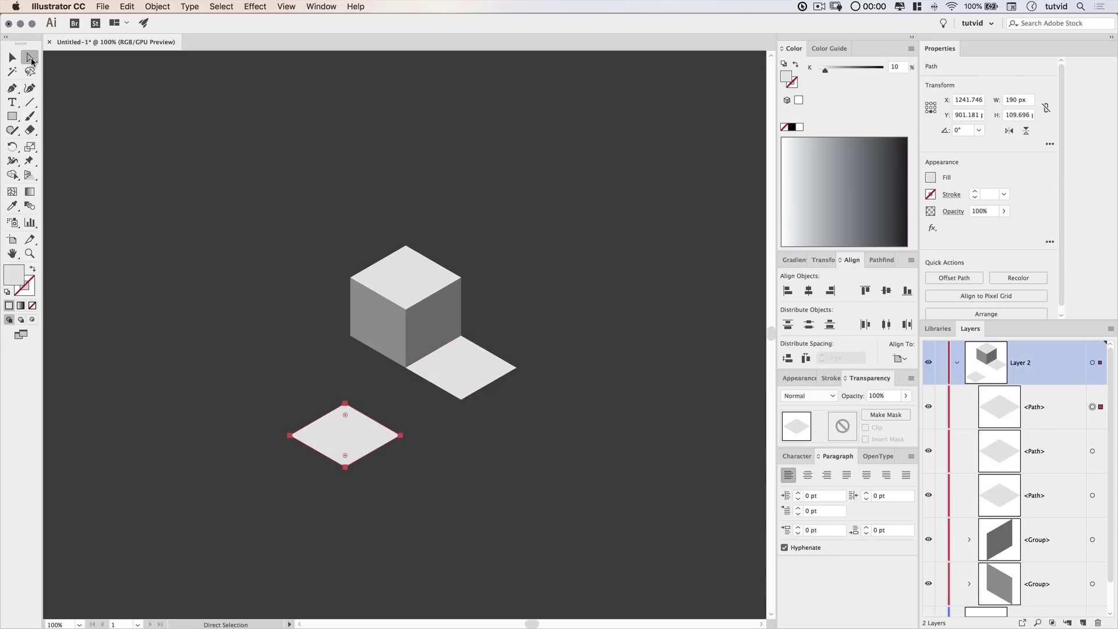
left_click_drag(344, 403, 350, 338)
left_click(444, 444)
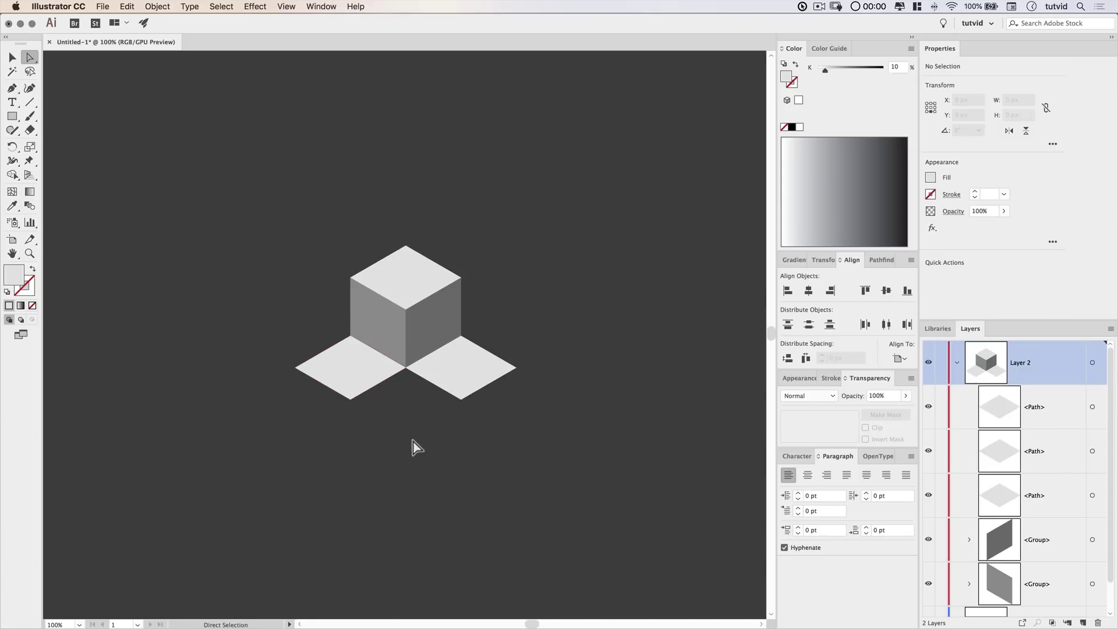
Step: Give the right floor diamond a linear gradient with both stops black, in RGB mode
left_click(11, 57)
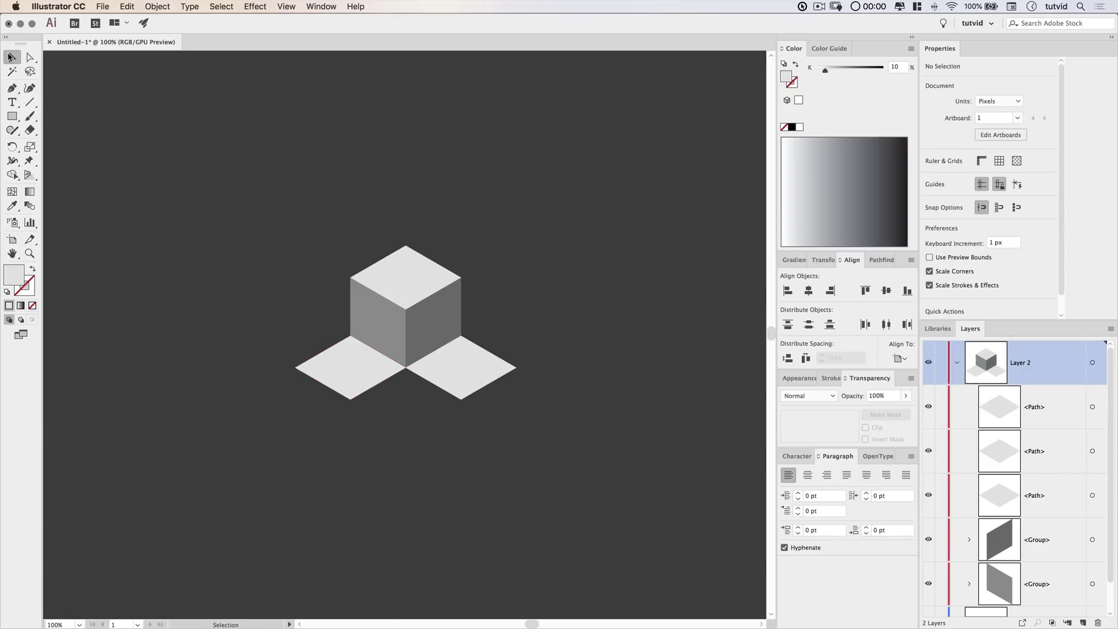
left_click(473, 374)
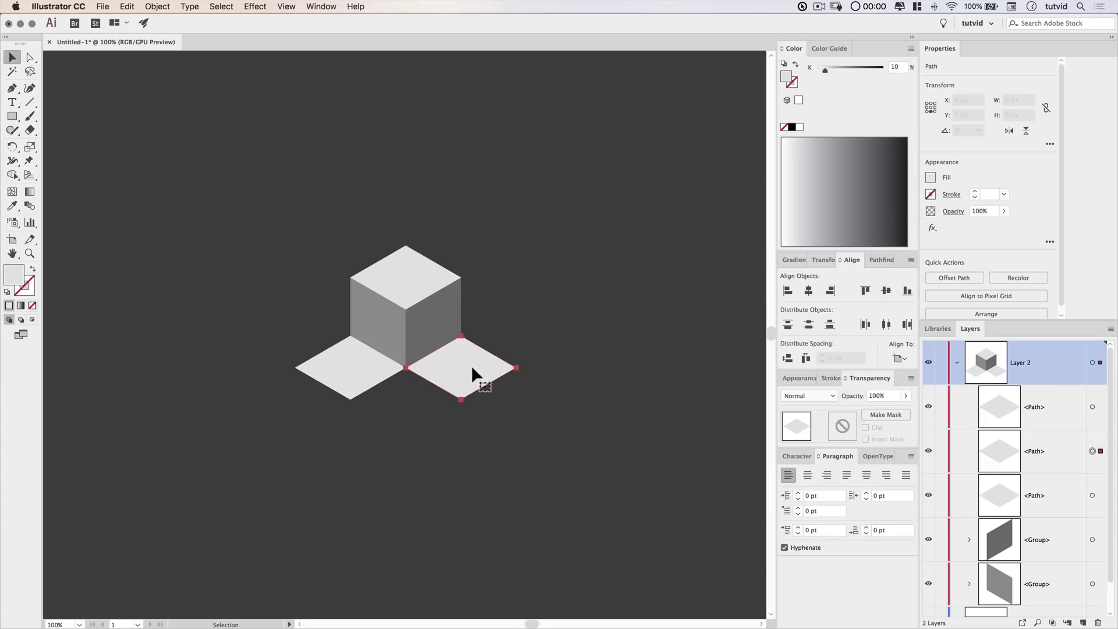
left_click(793, 260)
left_click(795, 288)
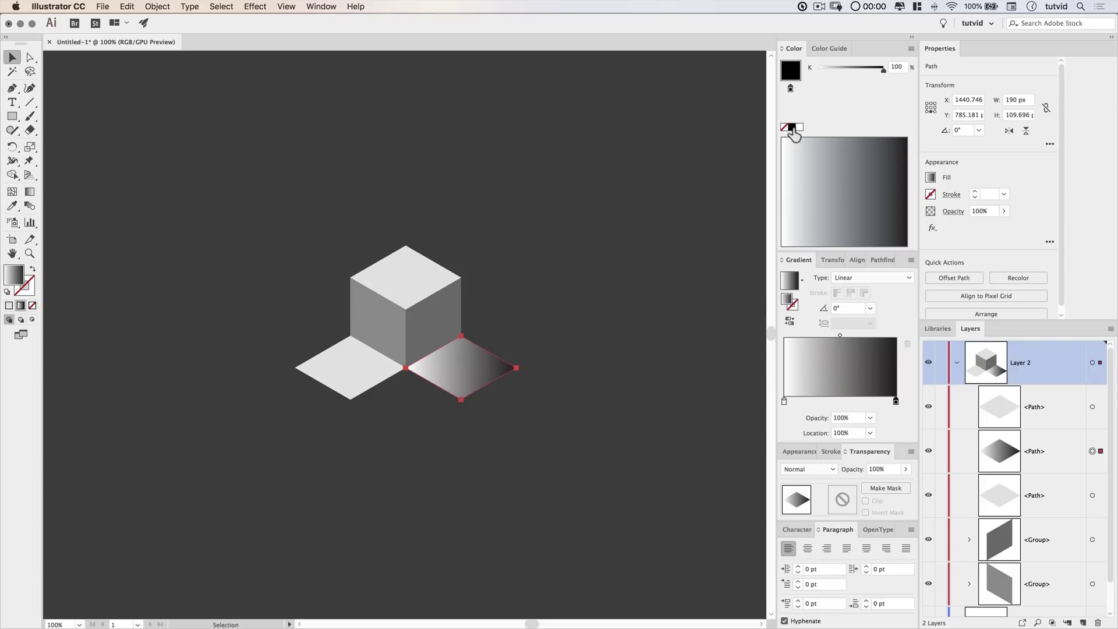
left_click(784, 401)
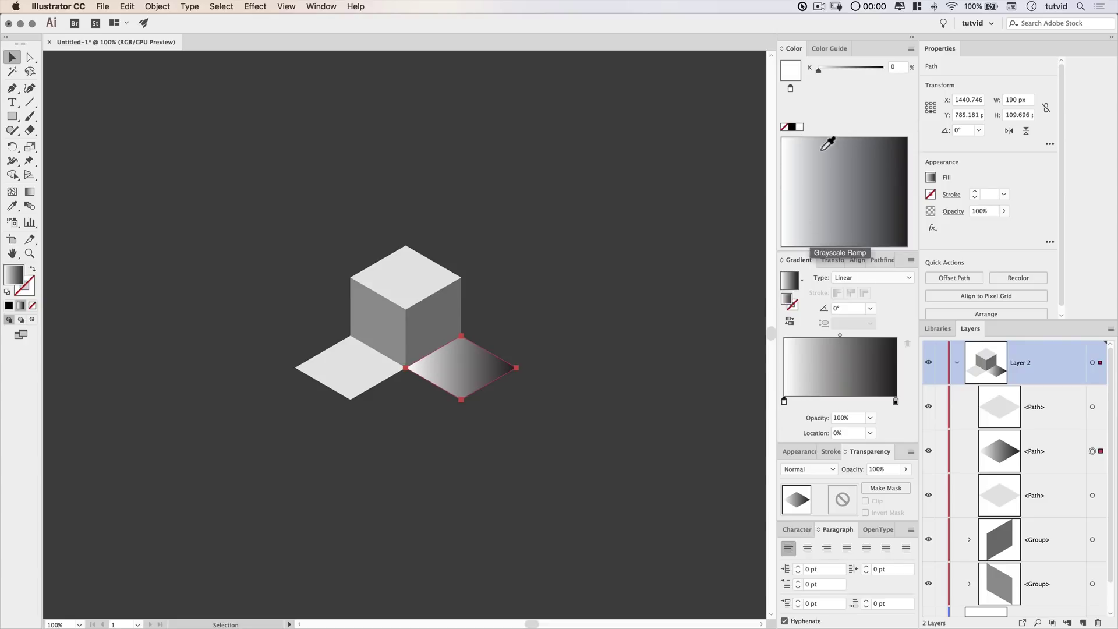
left_click(792, 128)
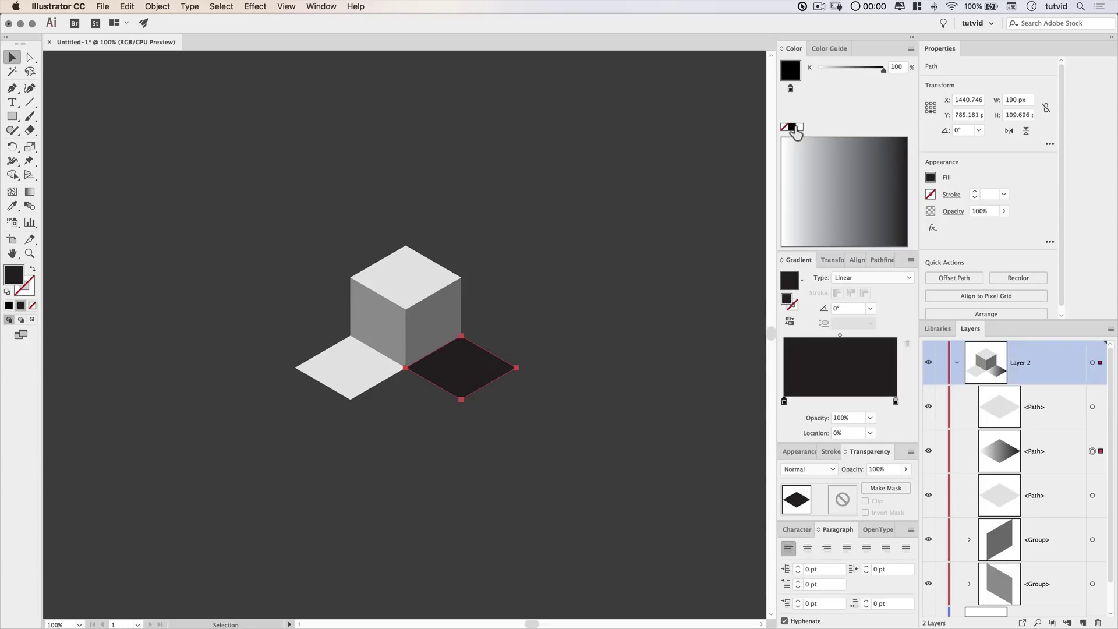
left_click(911, 49)
left_click(934, 79)
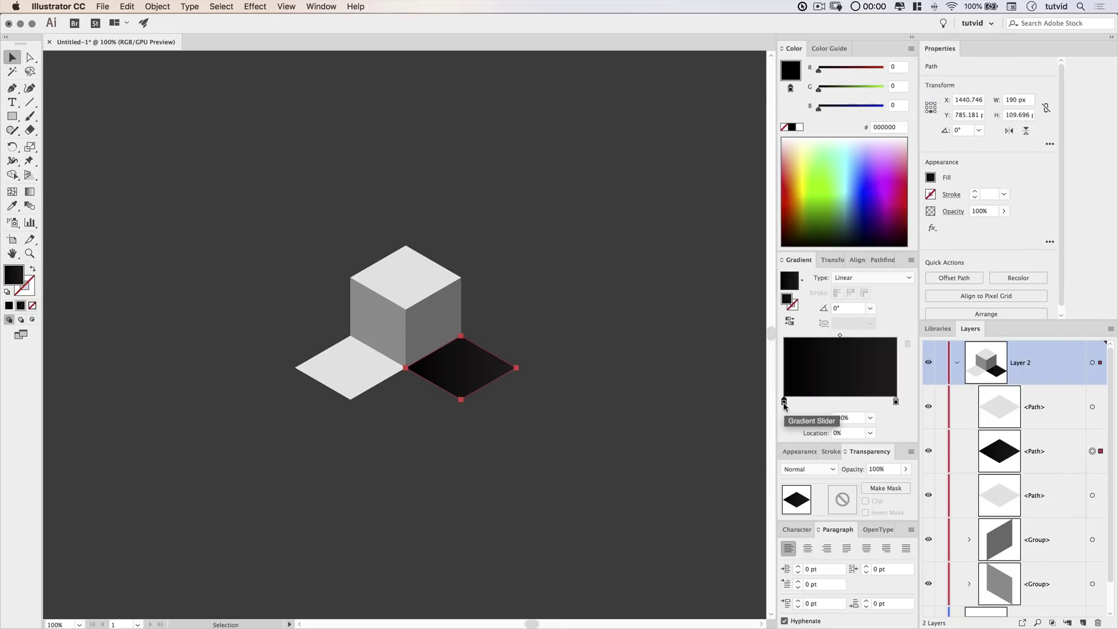
Step: Make one gradient stop 0% opaque, move the midpoint to about 78%, and set angle 120°
left_click(870, 418)
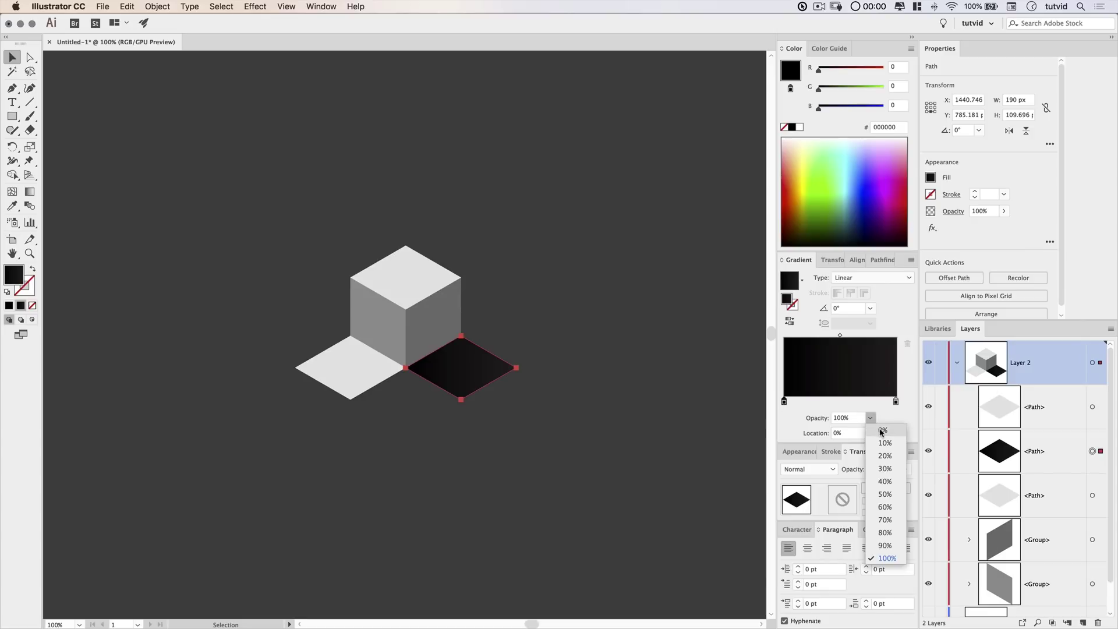
left_click(882, 431)
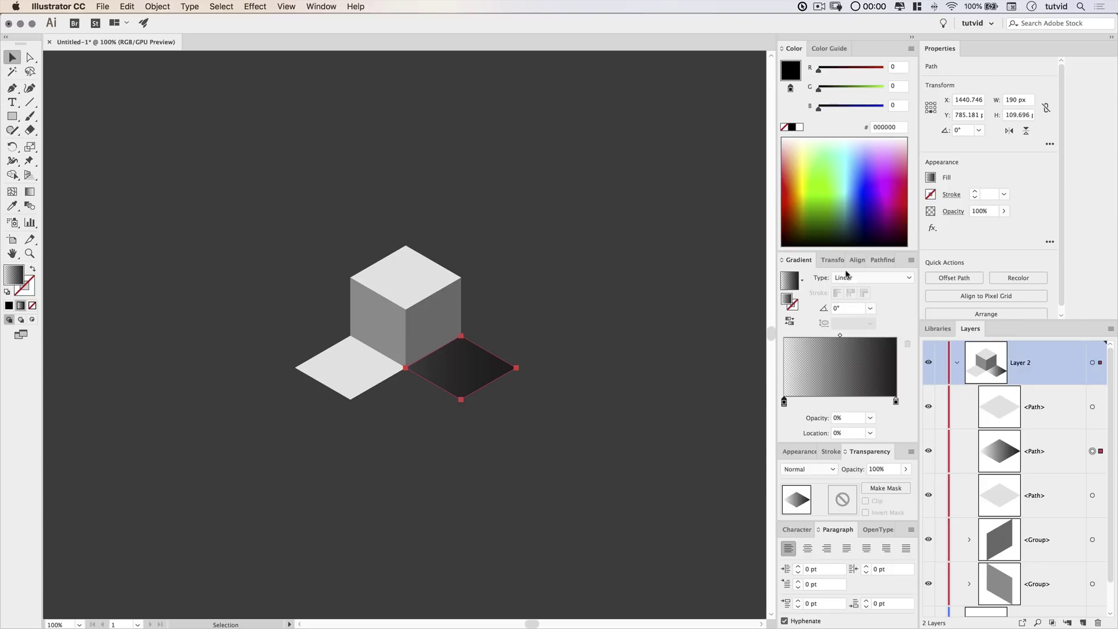
left_click_drag(840, 336, 871, 337)
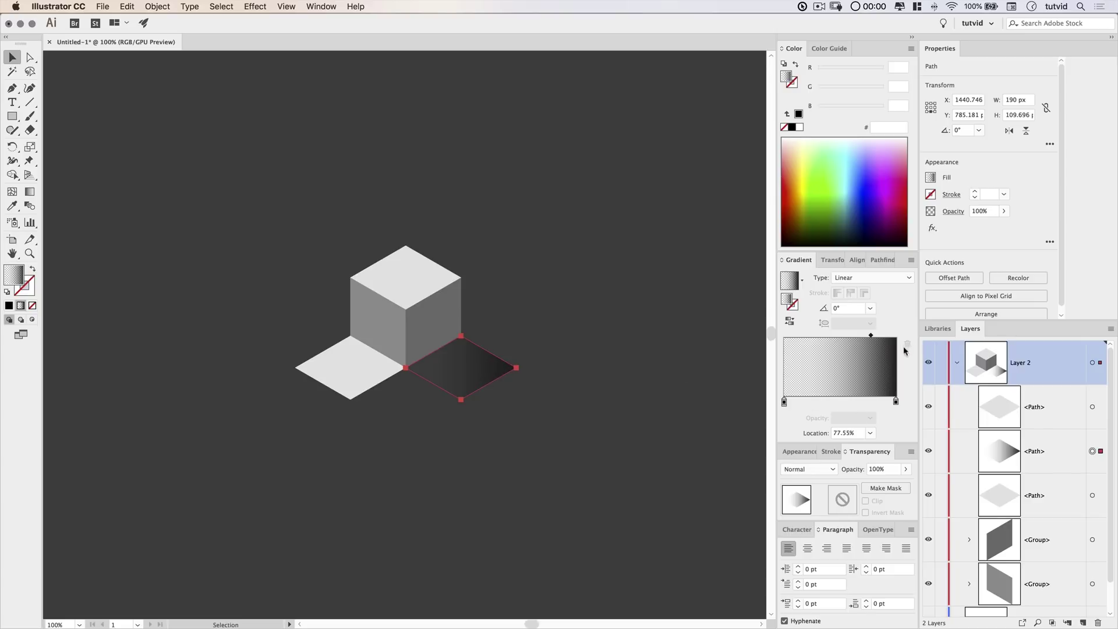
left_click(838, 307)
type("120")
key("Tab")
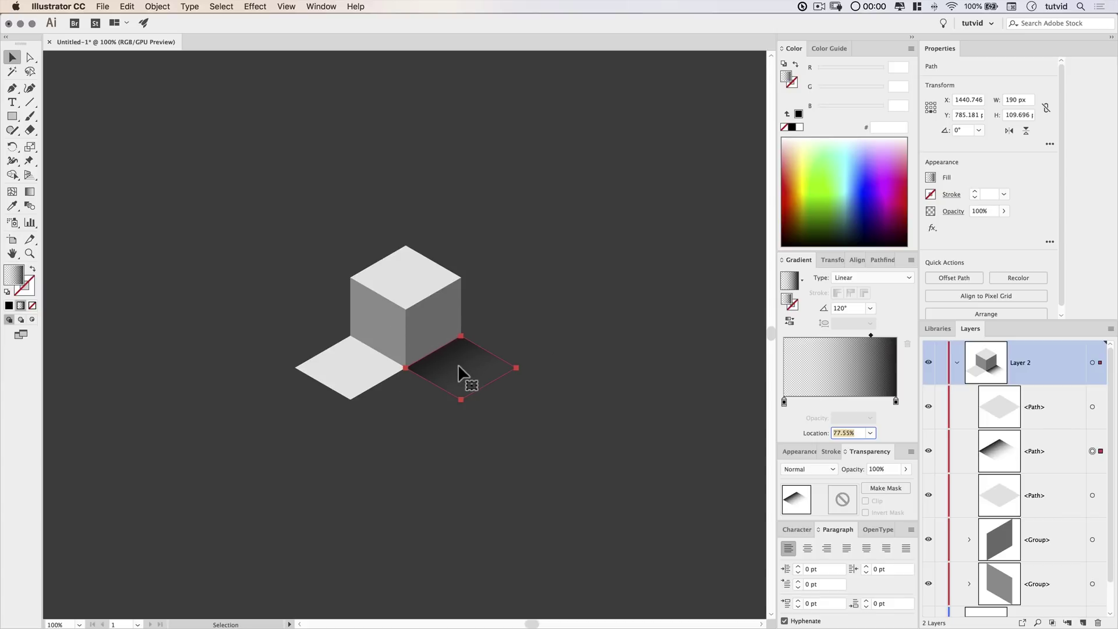
left_click(333, 369)
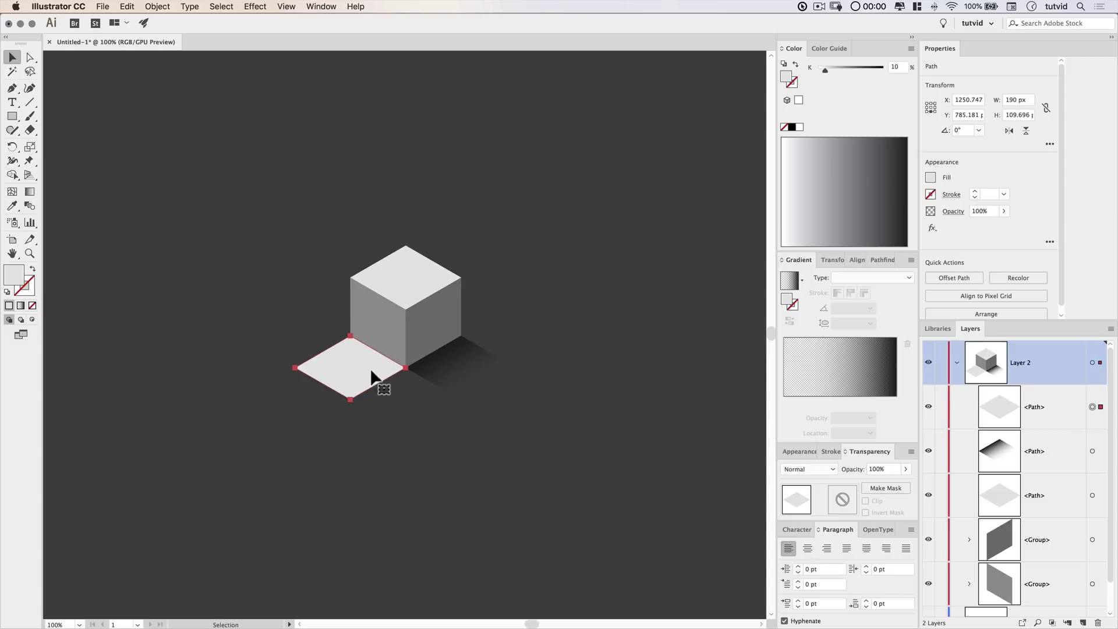
Step: Eyedropper the shadow gradient onto the left diamond and set its angle to 60°
left_click(11, 206)
left_click(436, 363)
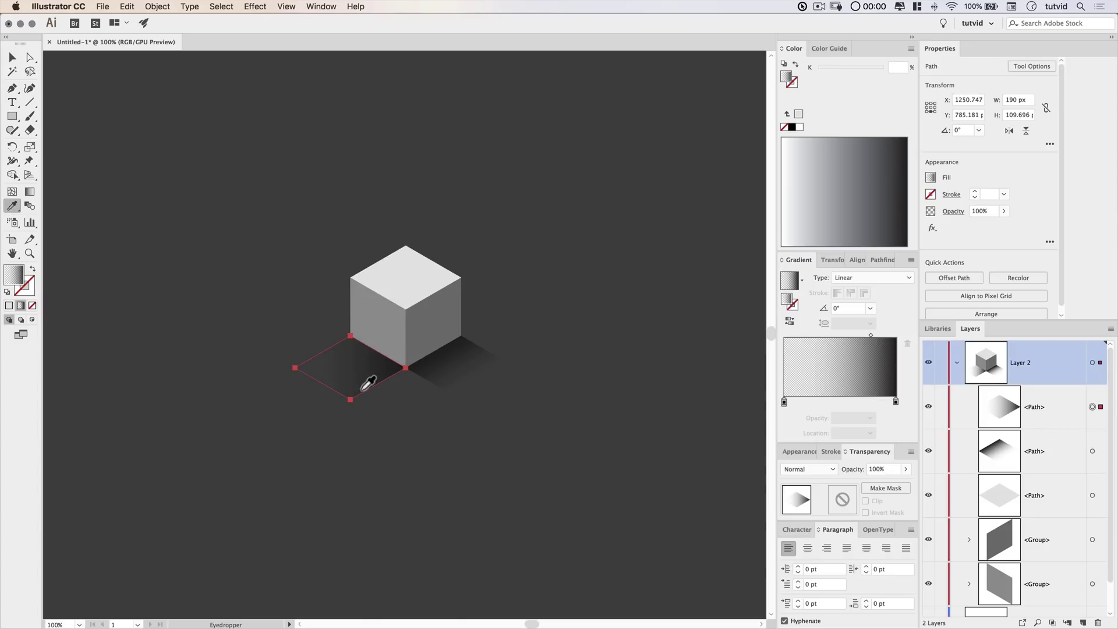
key("v")
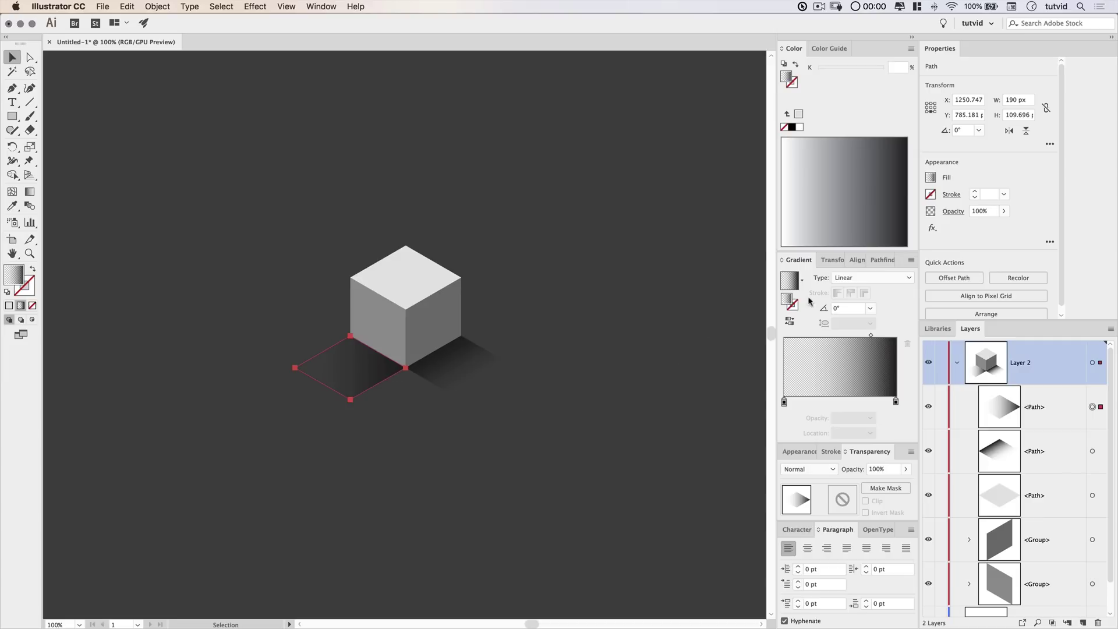
left_click(840, 310)
type("60")
key("Return")
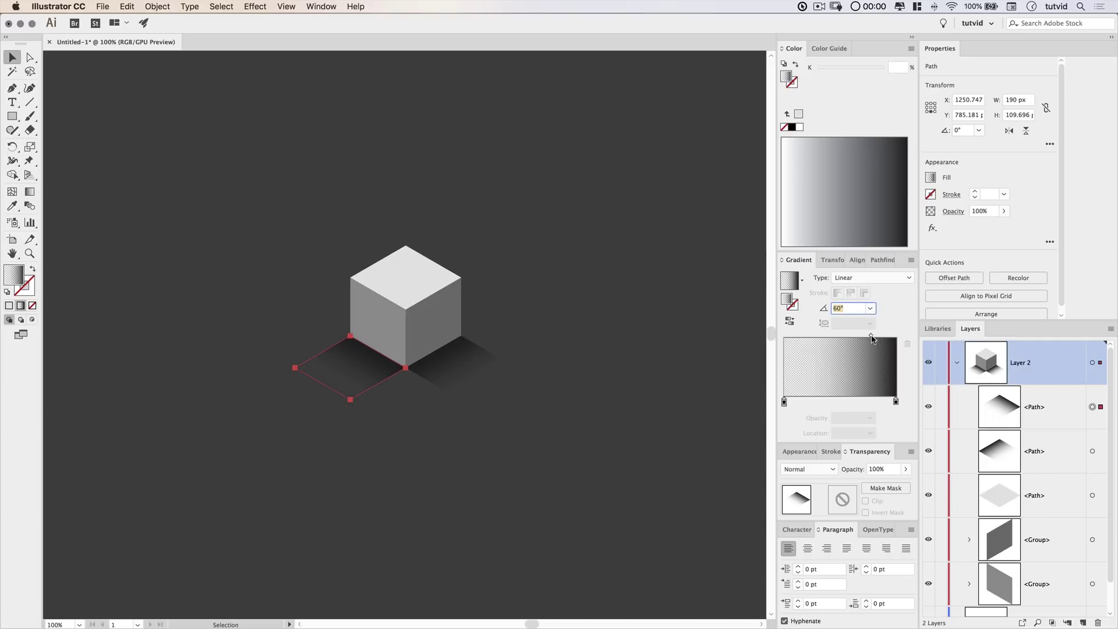
left_click(369, 458)
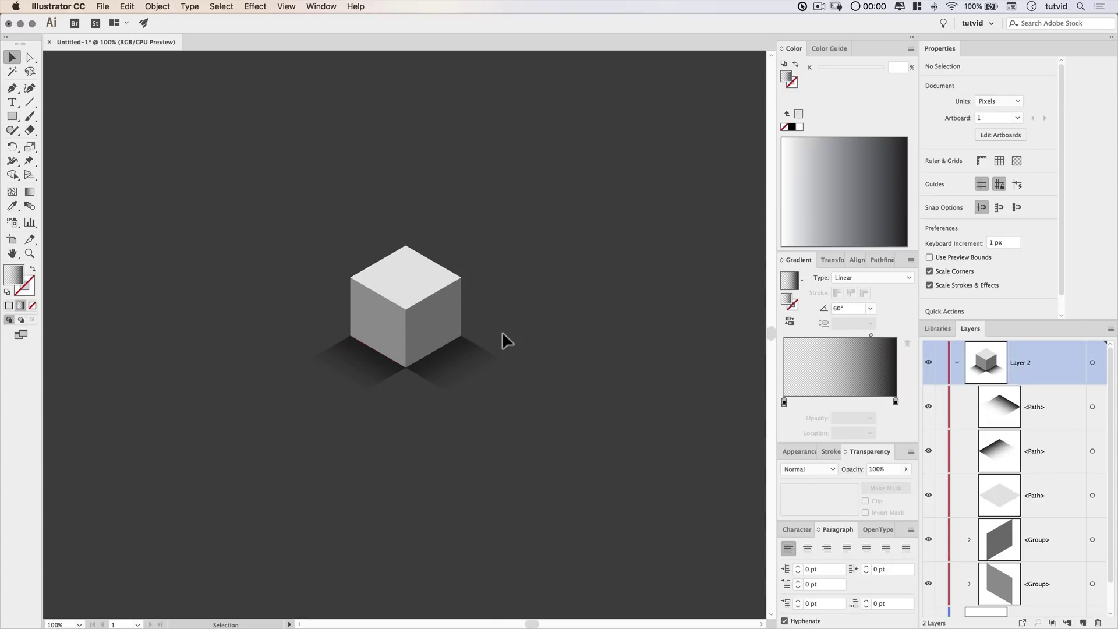
Step: Lower the right shadow diamond's opacity
left_click(431, 312)
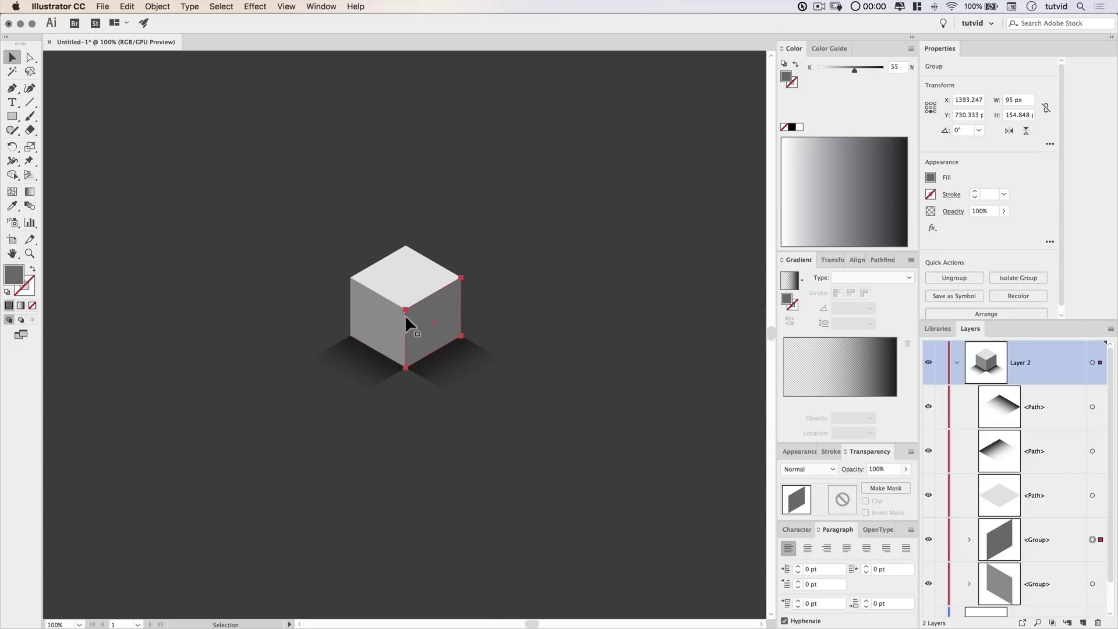
left_click(474, 373)
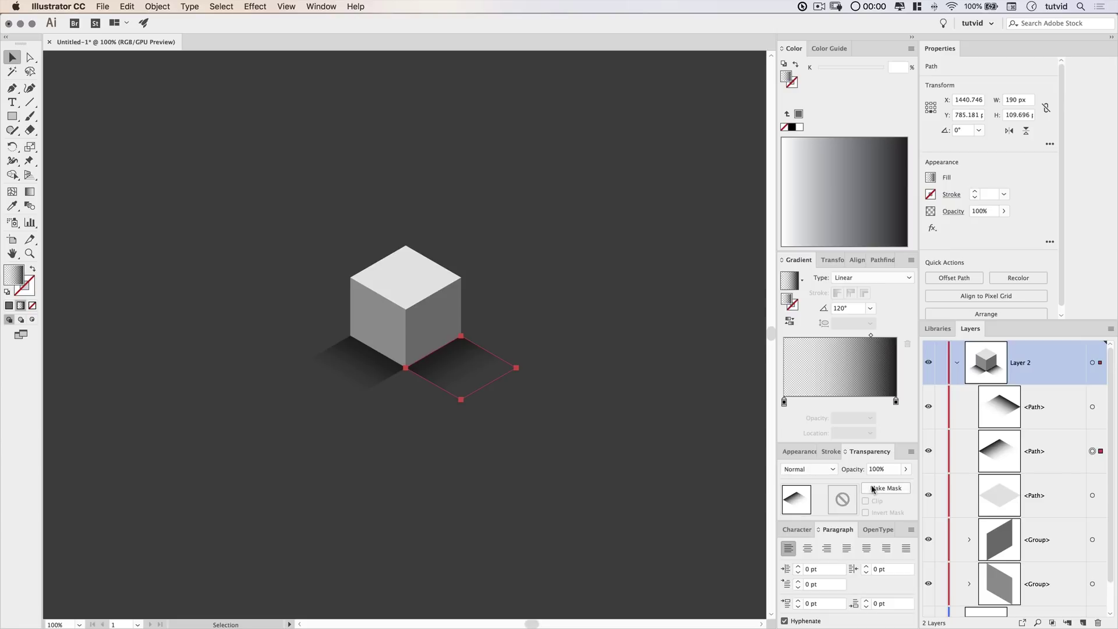
left_click(849, 469)
type("250")
key("Return")
left_click(414, 504)
Step: Set the left shadow diamond's opacity to 7%
left_click(372, 364)
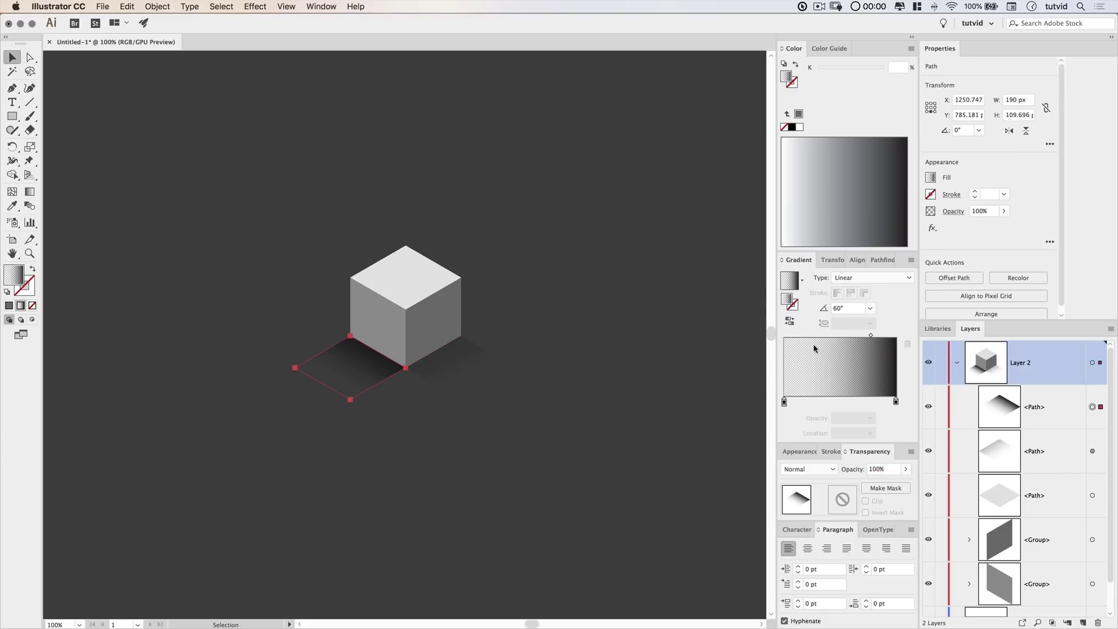
left_click(881, 469)
left_click(957, 213)
type("7")
key("Return")
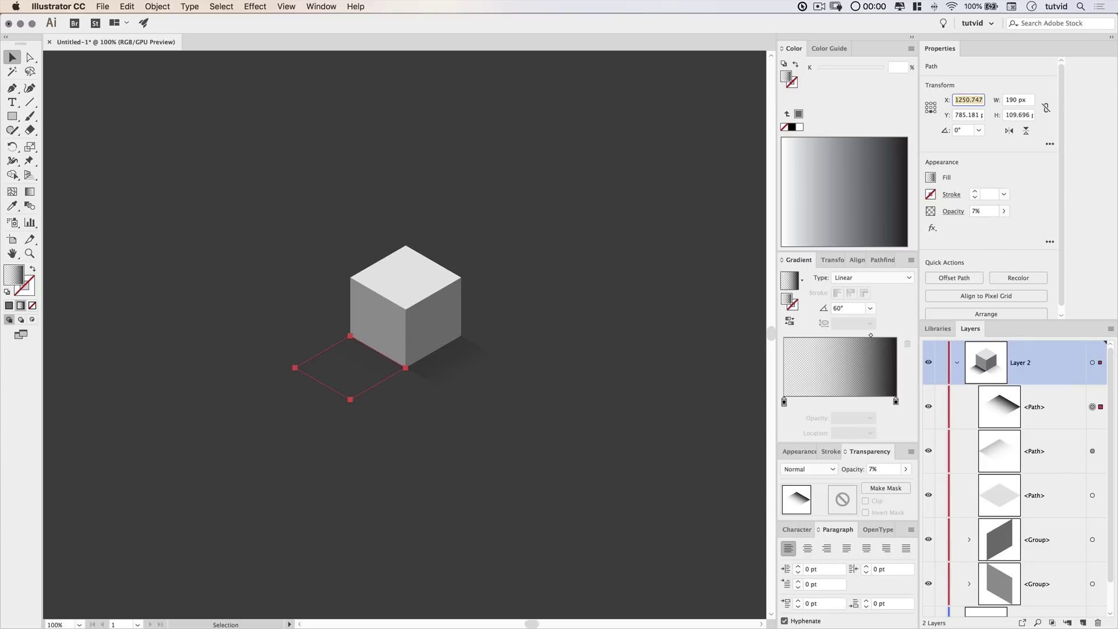
left_click(383, 471)
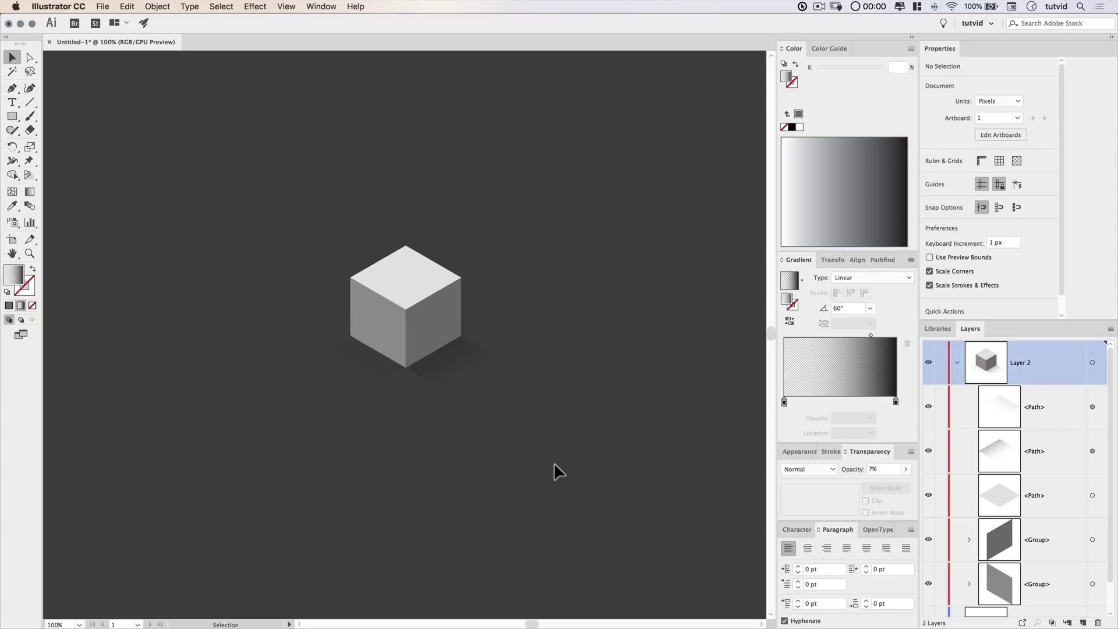
Step: Duplicate the cube's top face as a new diamond below and right of the cube
key("super+minus")
key("super+minus")
key("super+minus")
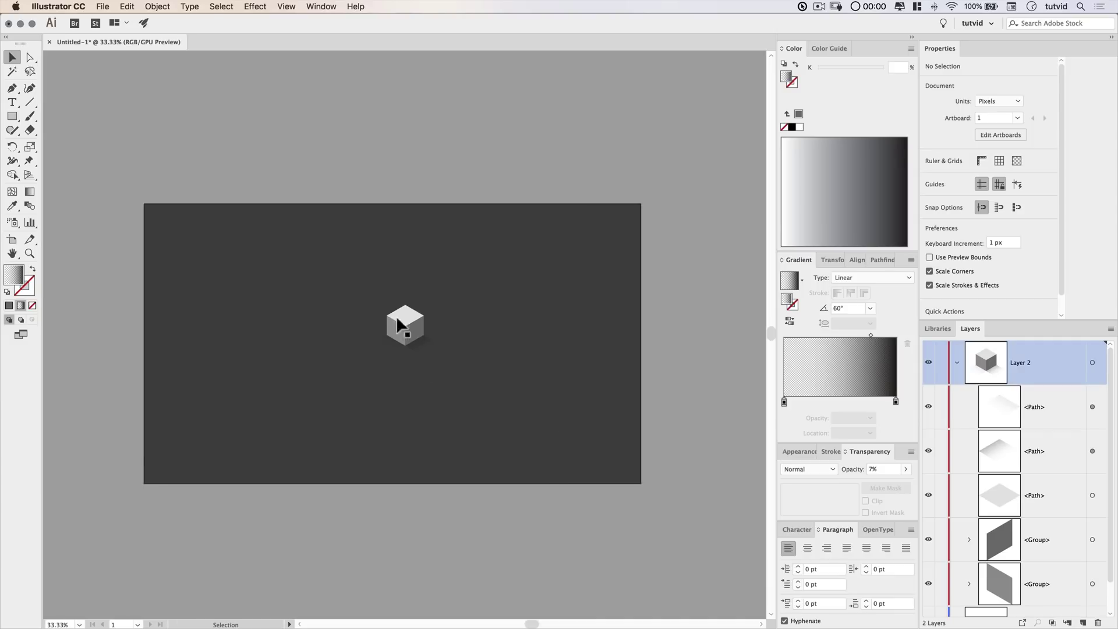
key("z")
left_click(427, 344)
left_click(372, 375)
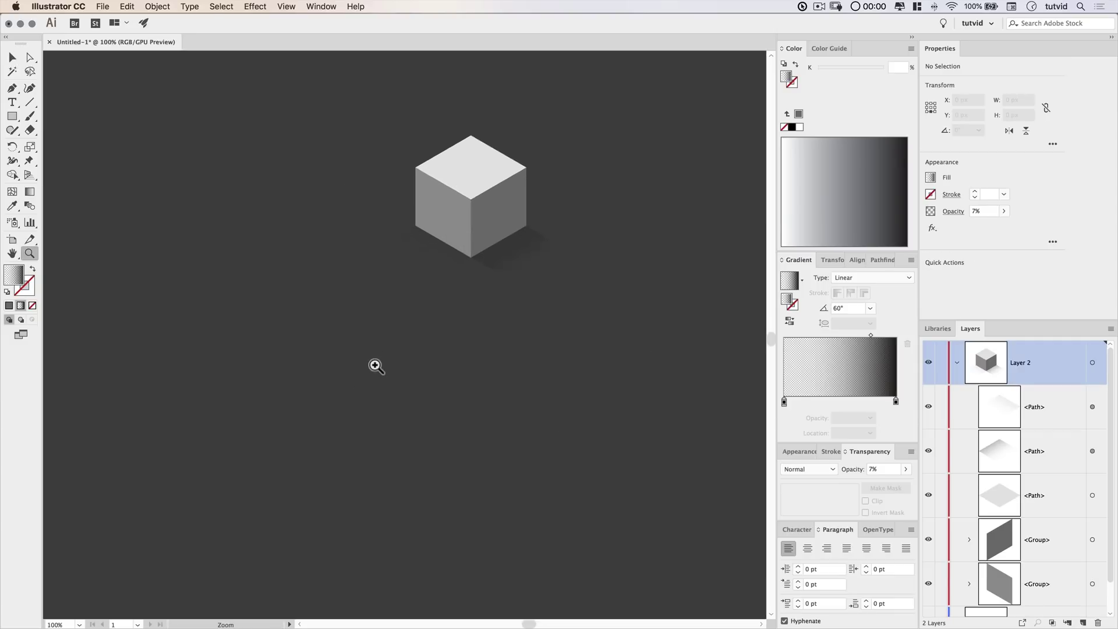
scroll(375, 366, "right", 5)
key("v")
left_click(300, 220)
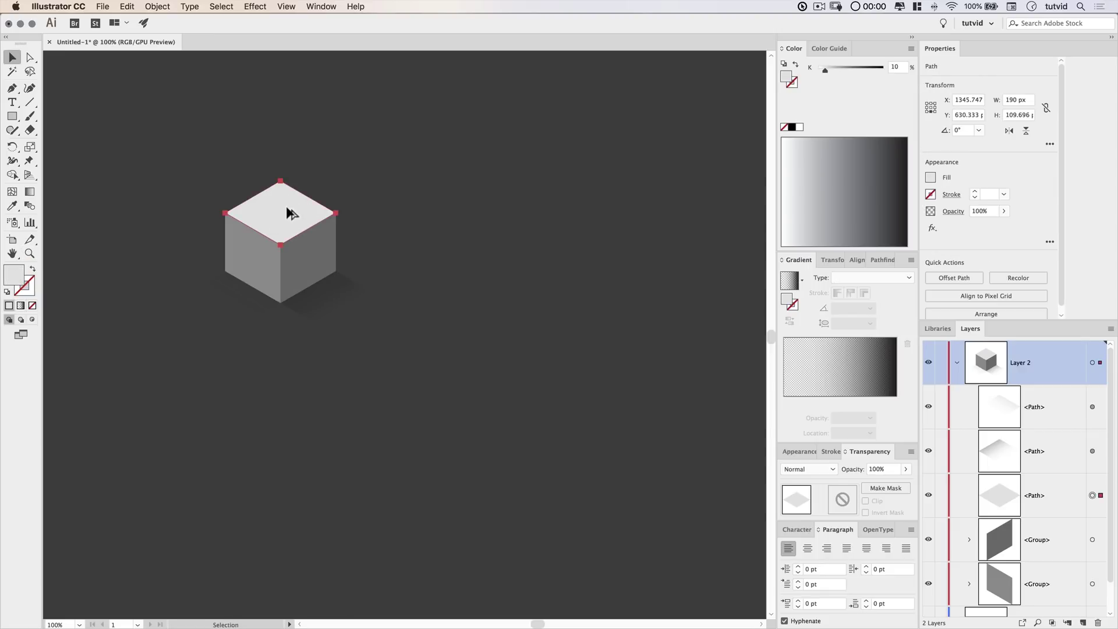
left_click_drag(281, 205, 484, 418, "alt")
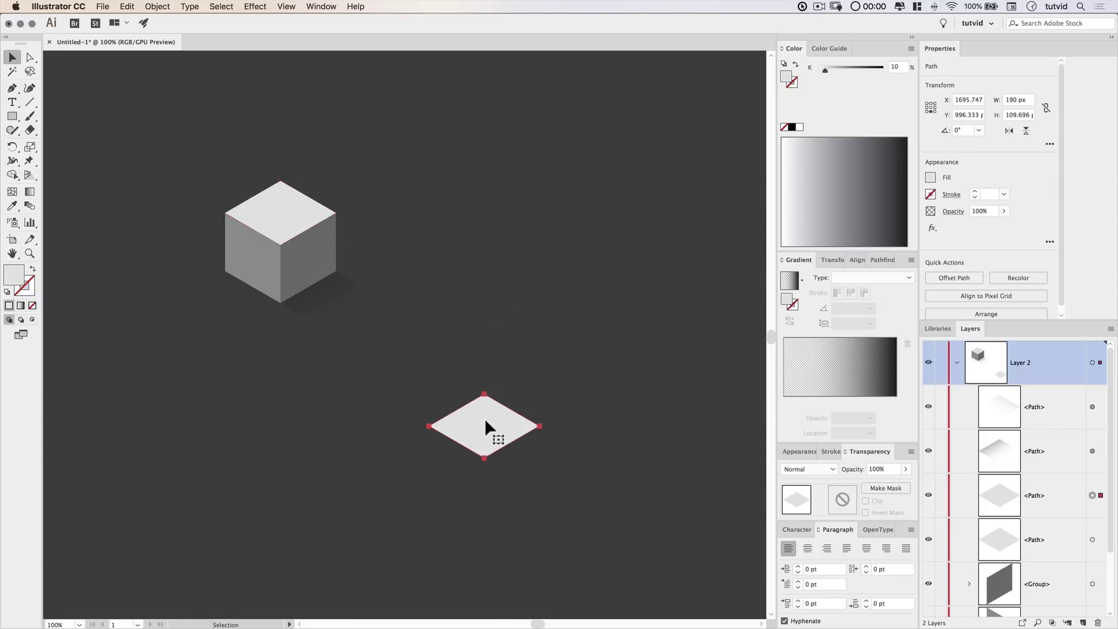
Step: Move the copied diamond up and left, closer to the cube
left_click(29, 57)
left_click_drag(432, 424, 357, 351)
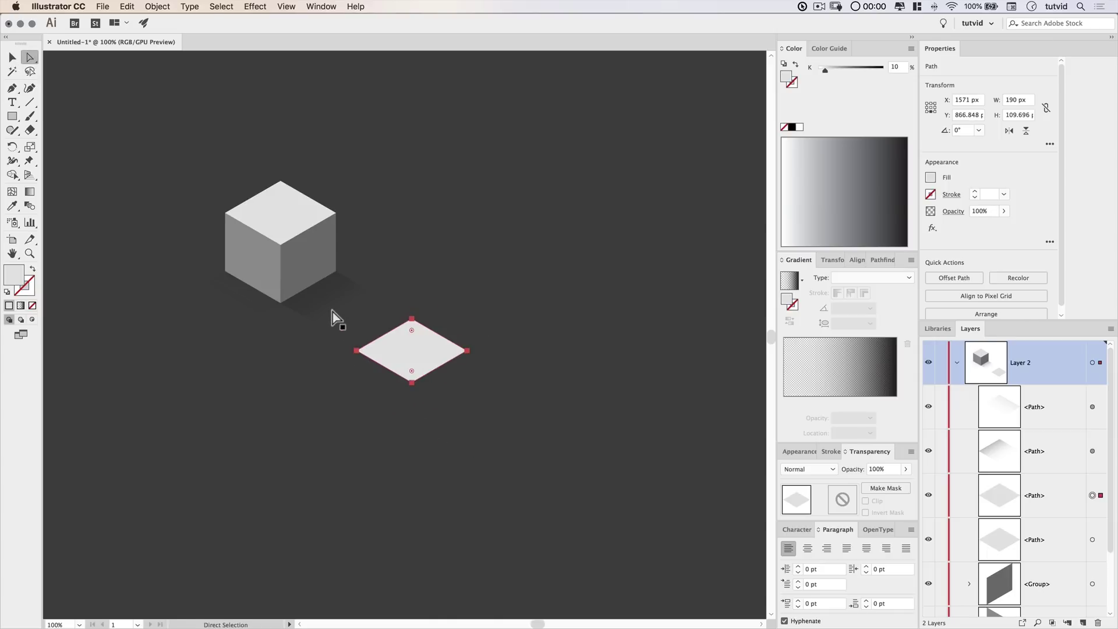
left_click(331, 320)
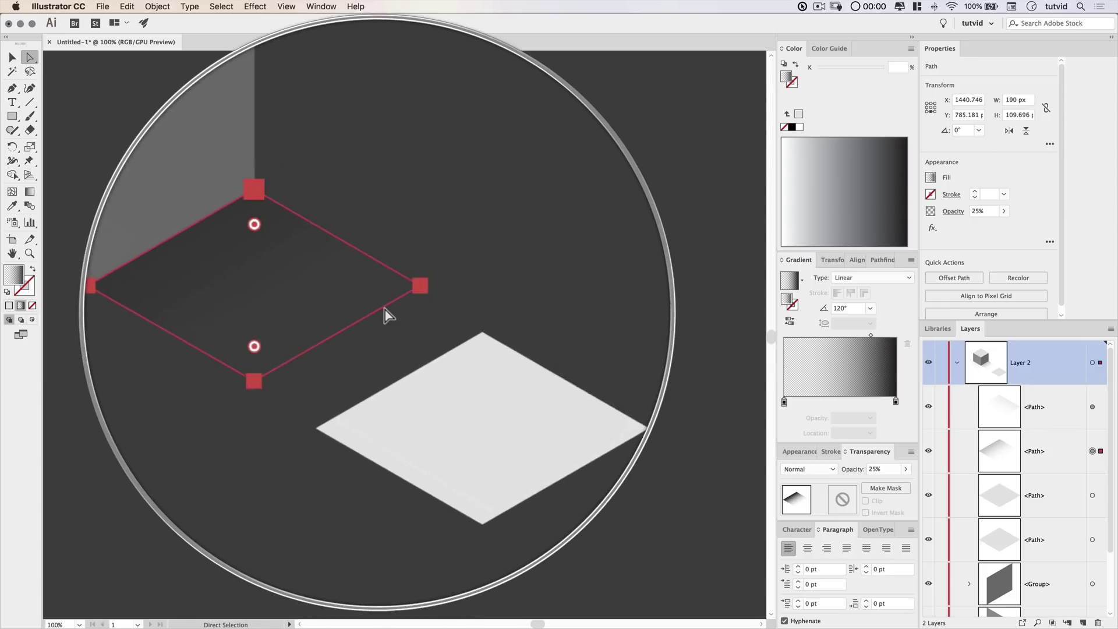
left_click(418, 348)
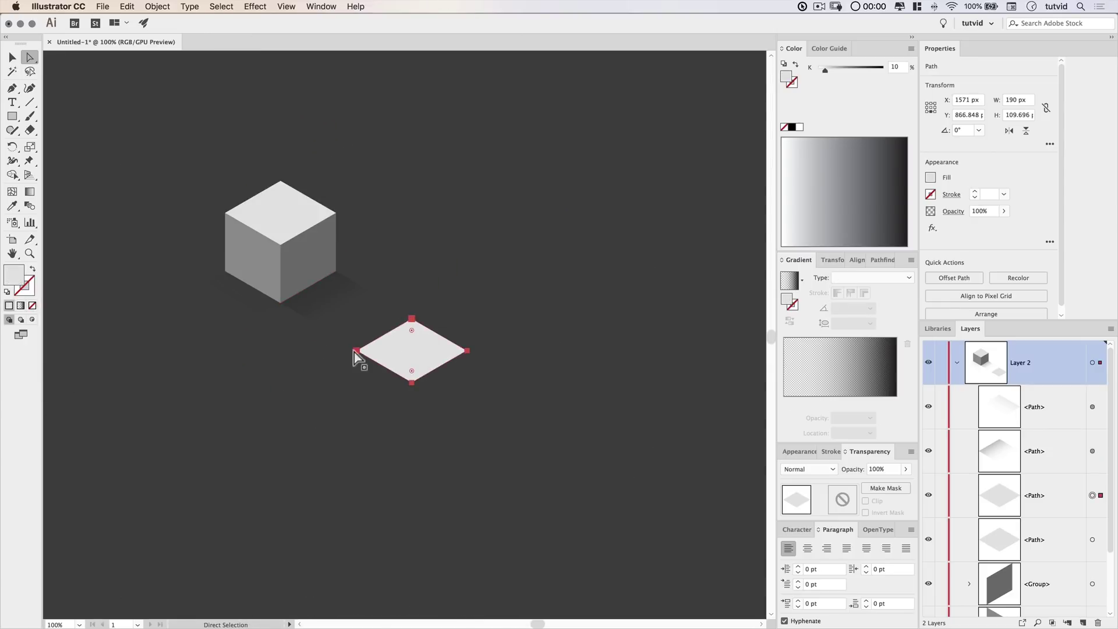
left_click_drag(355, 353, 343, 341)
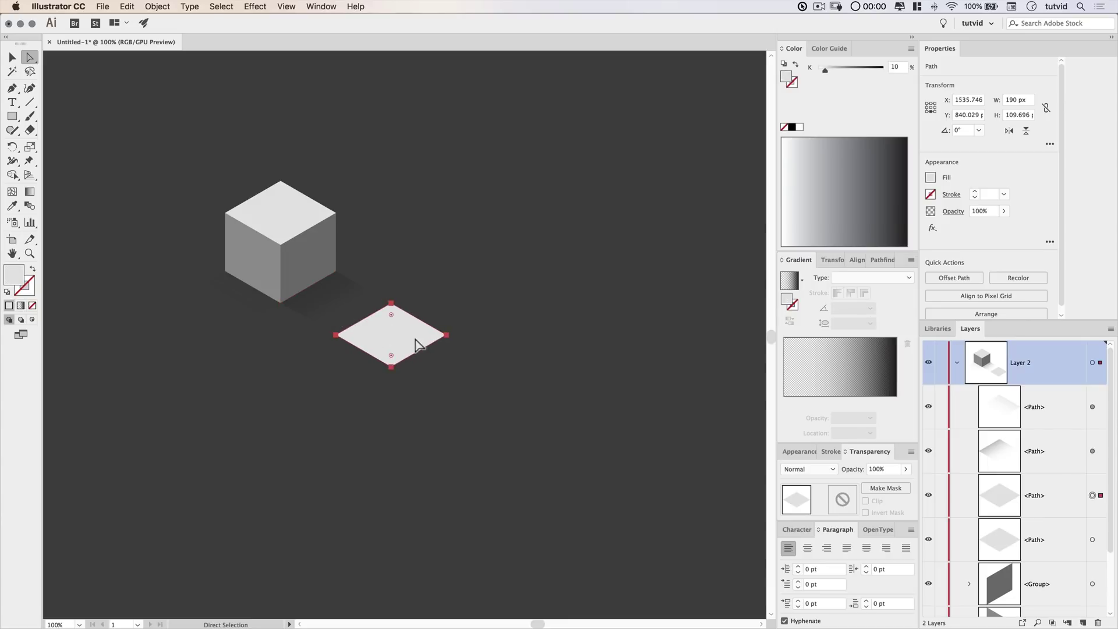
scroll(401, 346, "left", 3)
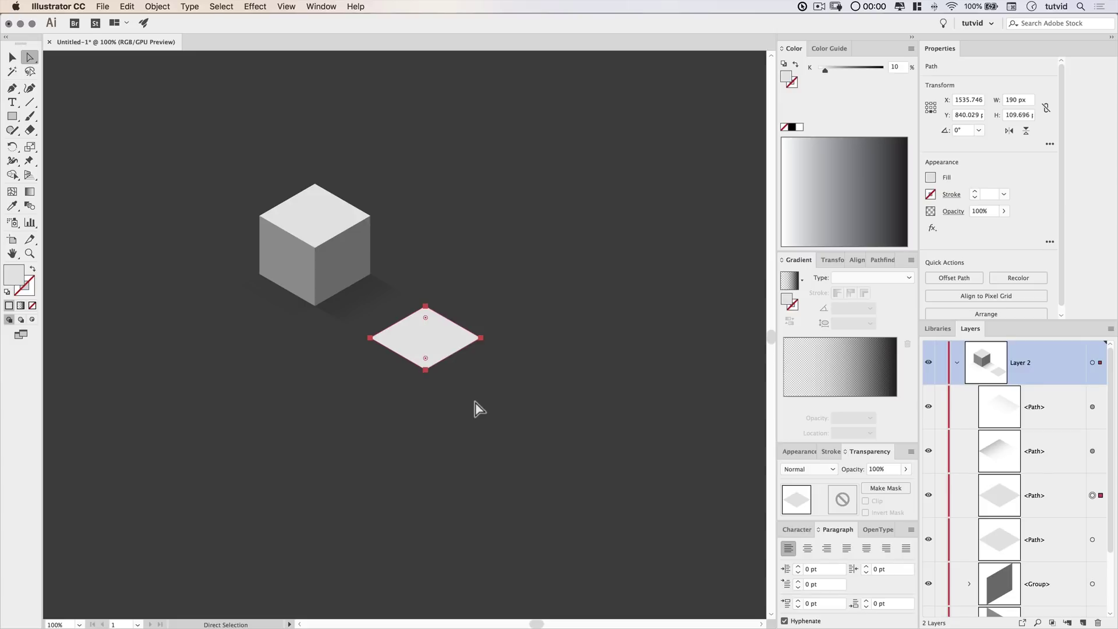
left_click(556, 450)
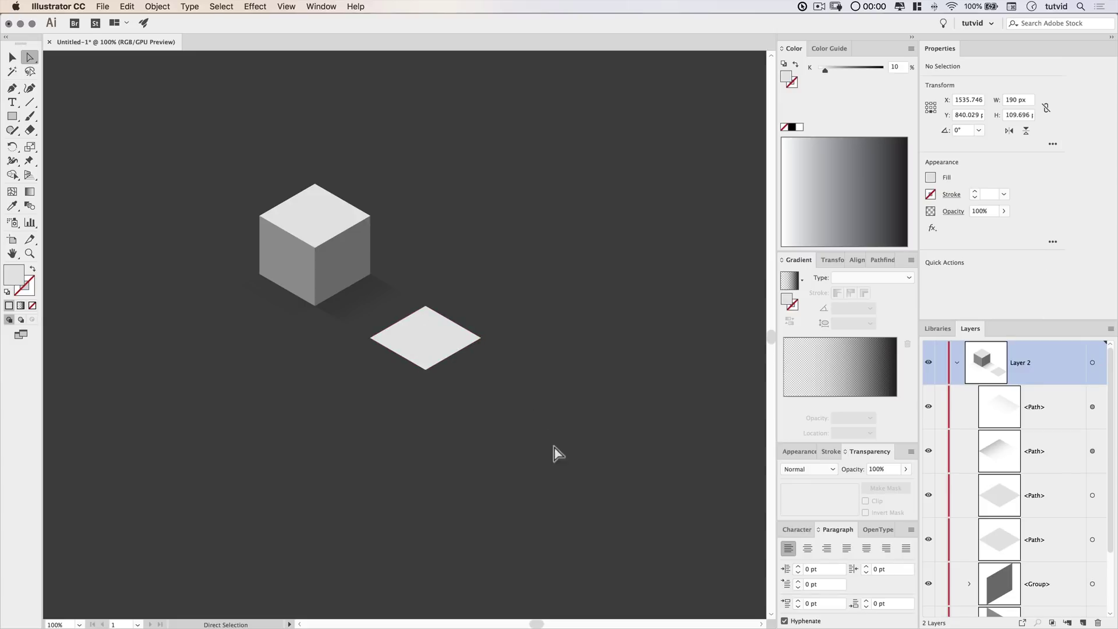
Step: Delete the diamond's right corner point and join the path into a closed triangle
left_click(481, 339)
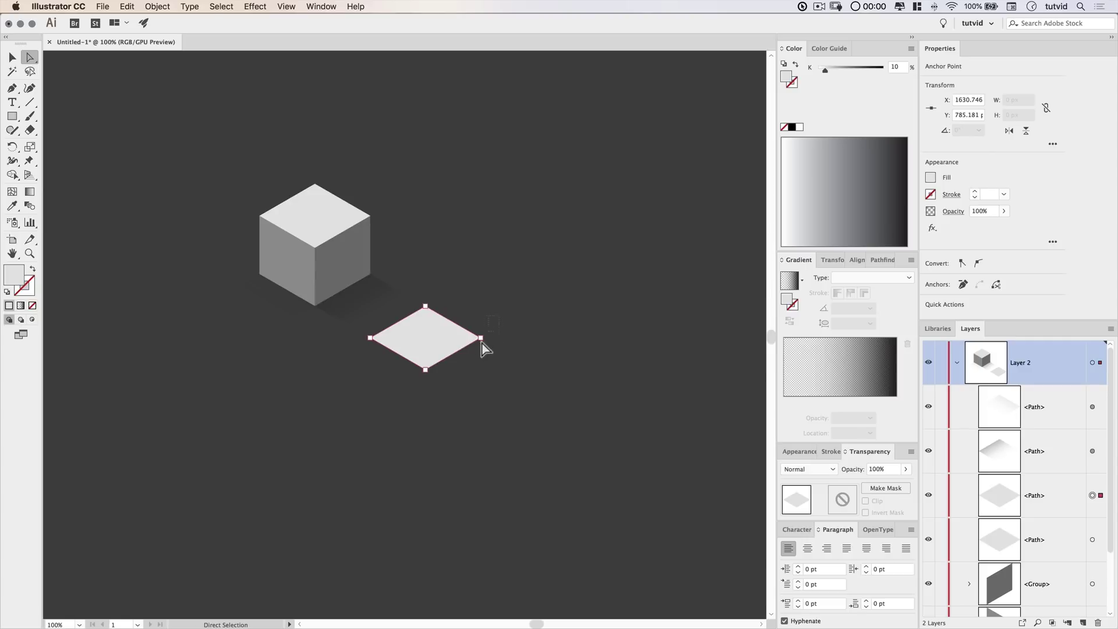
key("Delete")
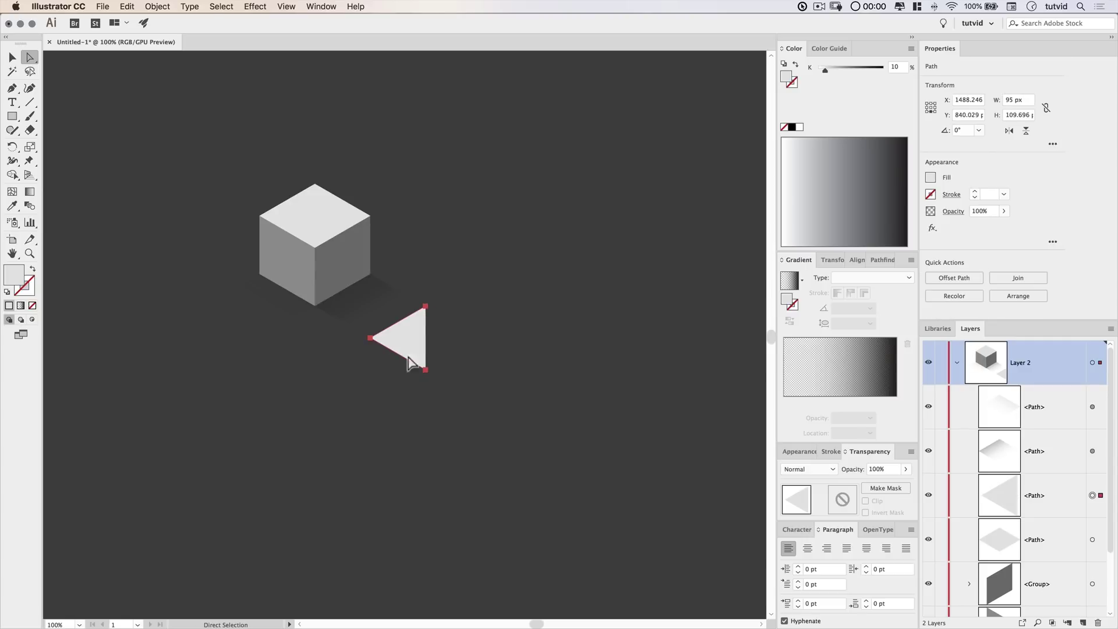
key("v")
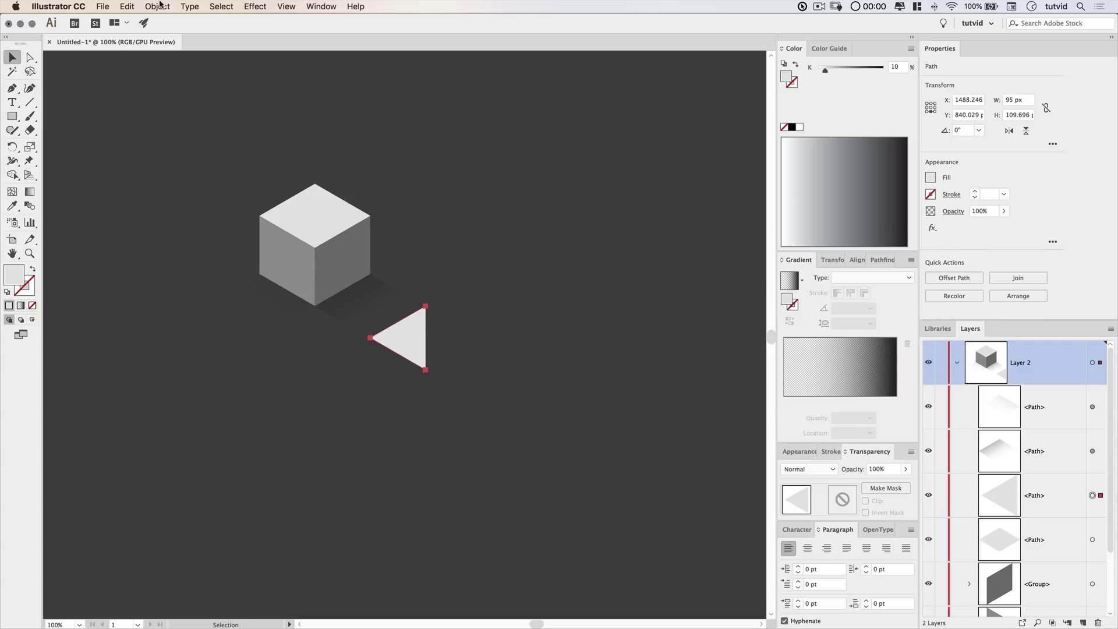
left_click(157, 6)
mouse_move(168, 254)
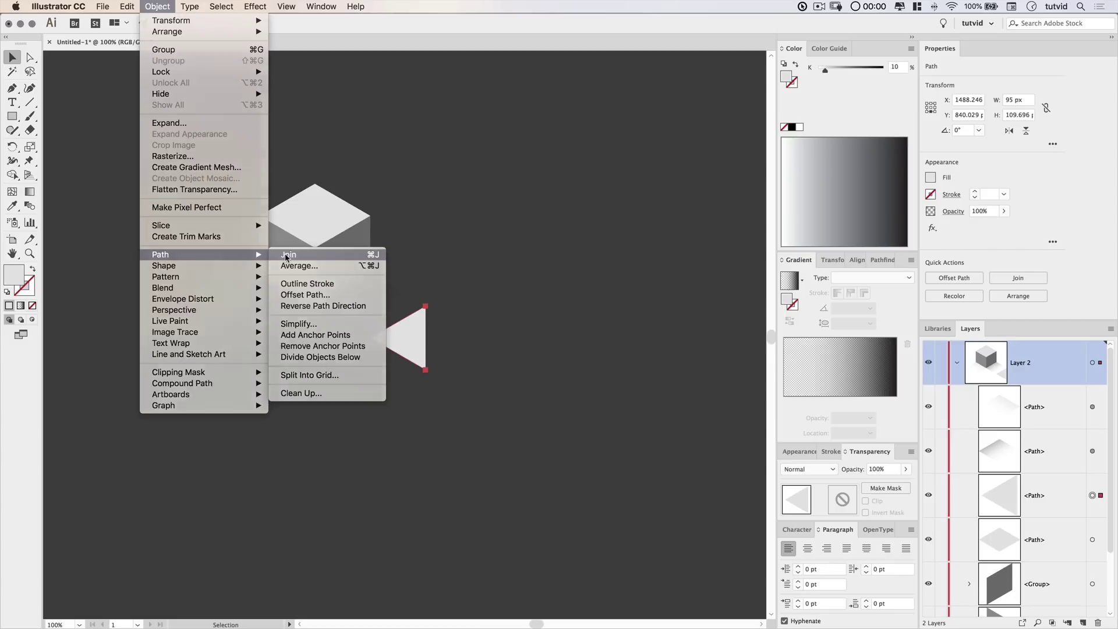
left_click(288, 257)
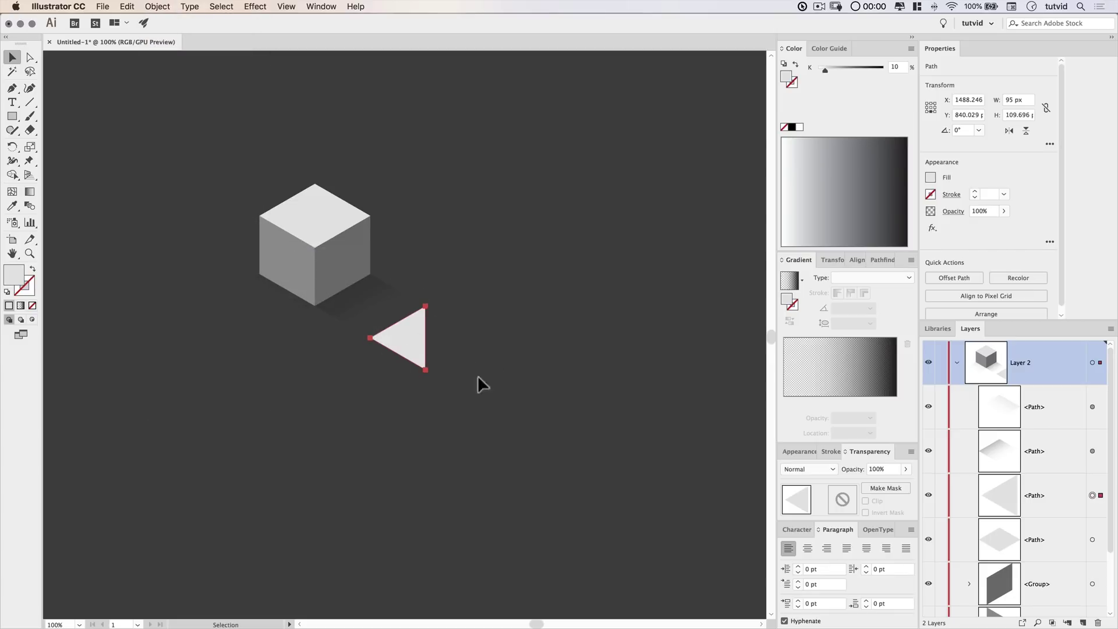
Step: Apply a Transform effect with Reflect X, 0 px vertical and 95 px horizontal move
left_click(254, 5)
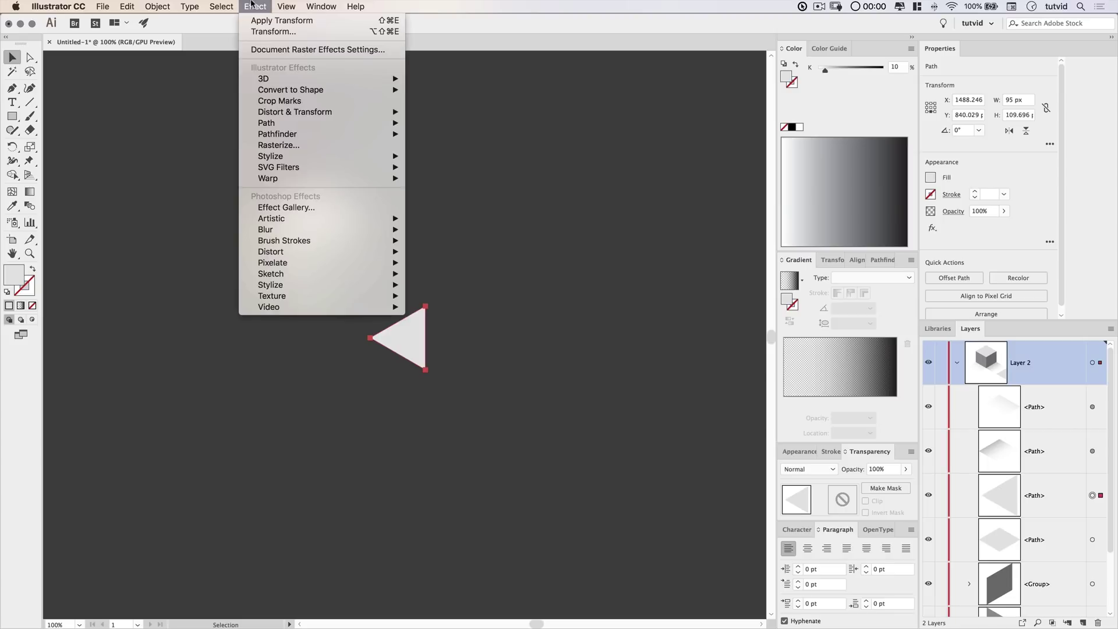
left_click(274, 32)
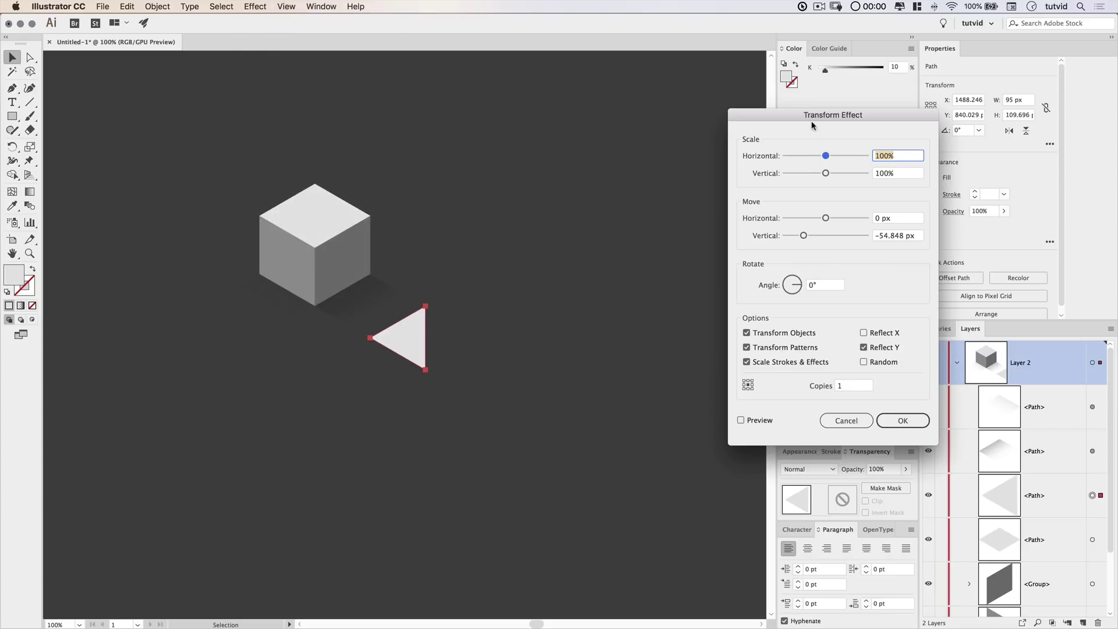
left_click_drag(812, 125, 673, 149)
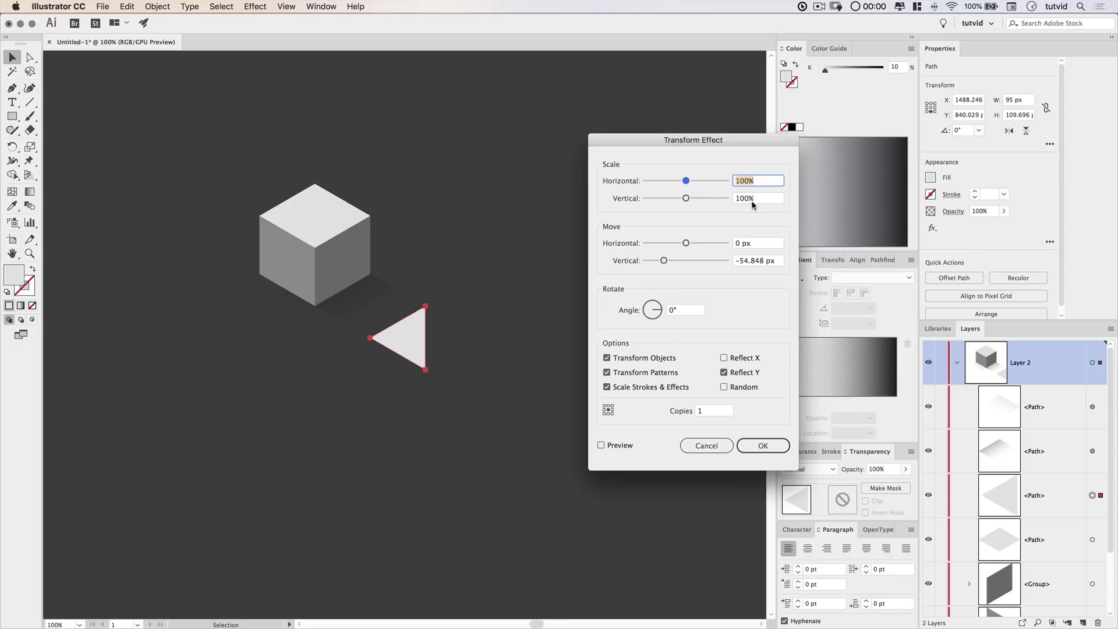
left_click(601, 446)
left_click(724, 358)
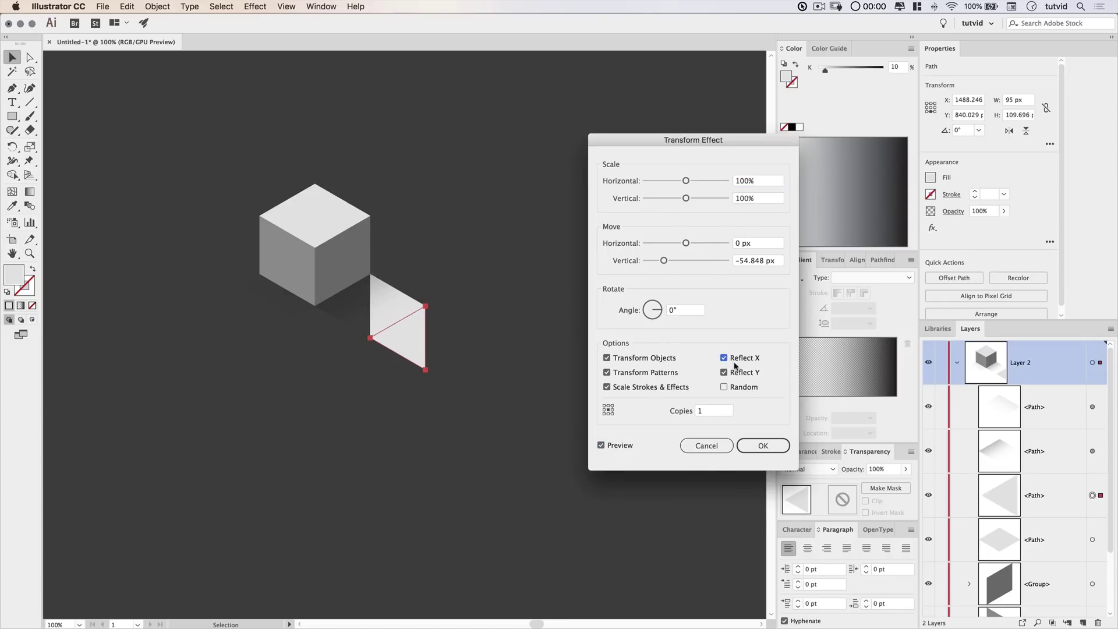
left_click(757, 260)
left_click_drag(751, 261, 734, 260)
key("BackSpace")
key("Tab")
left_click(758, 243)
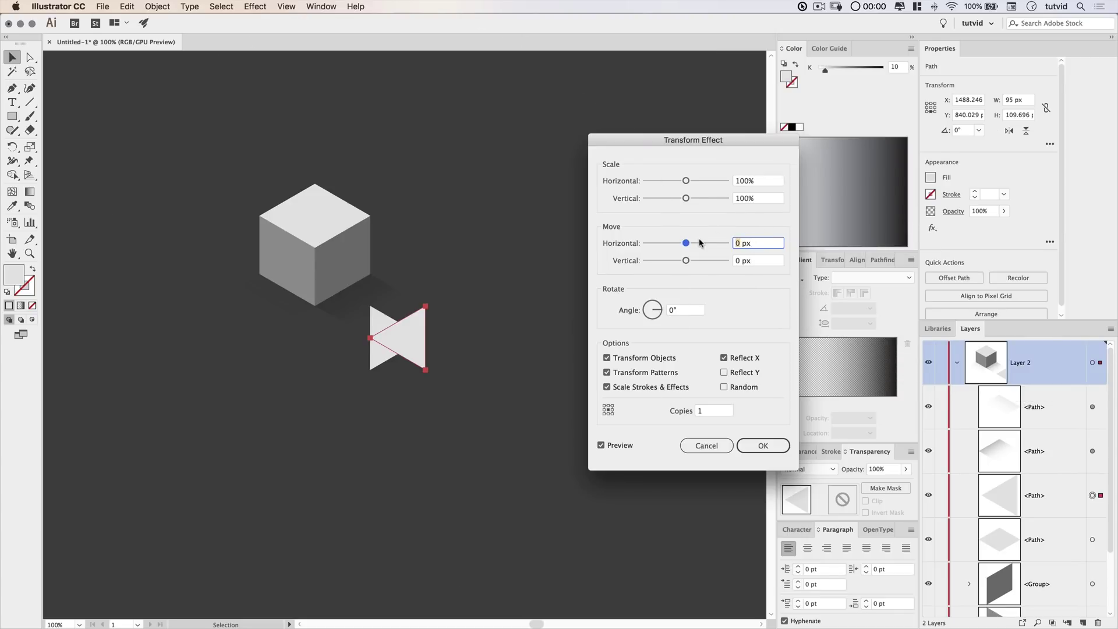
type("95")
key("Tab")
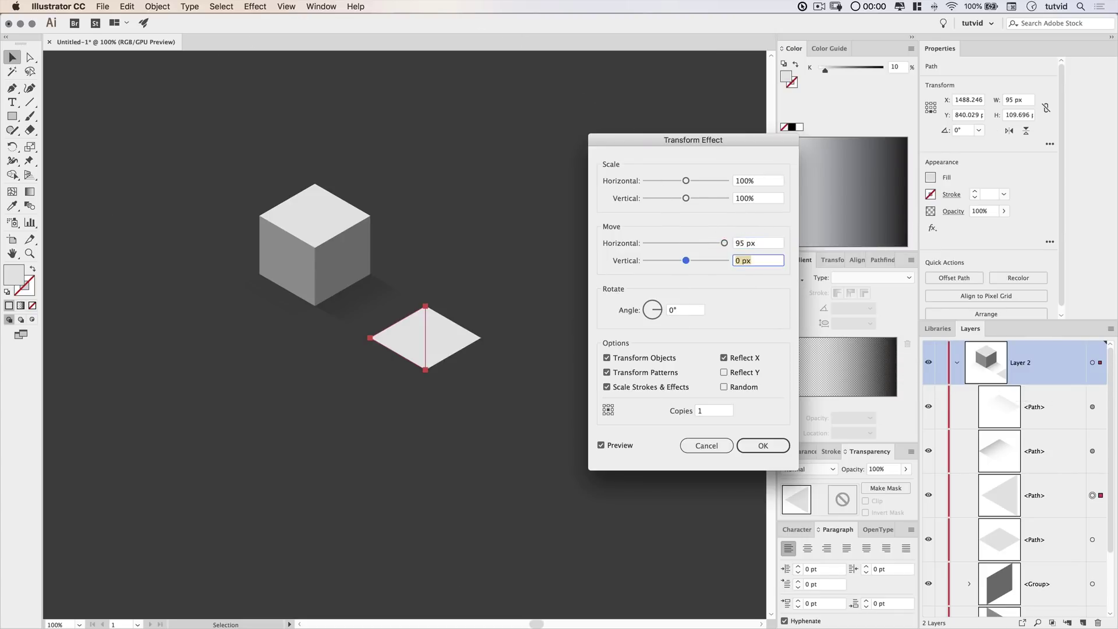
left_click(763, 445)
Step: Expand the triangle's appearance and ungroup the result
left_click(156, 6)
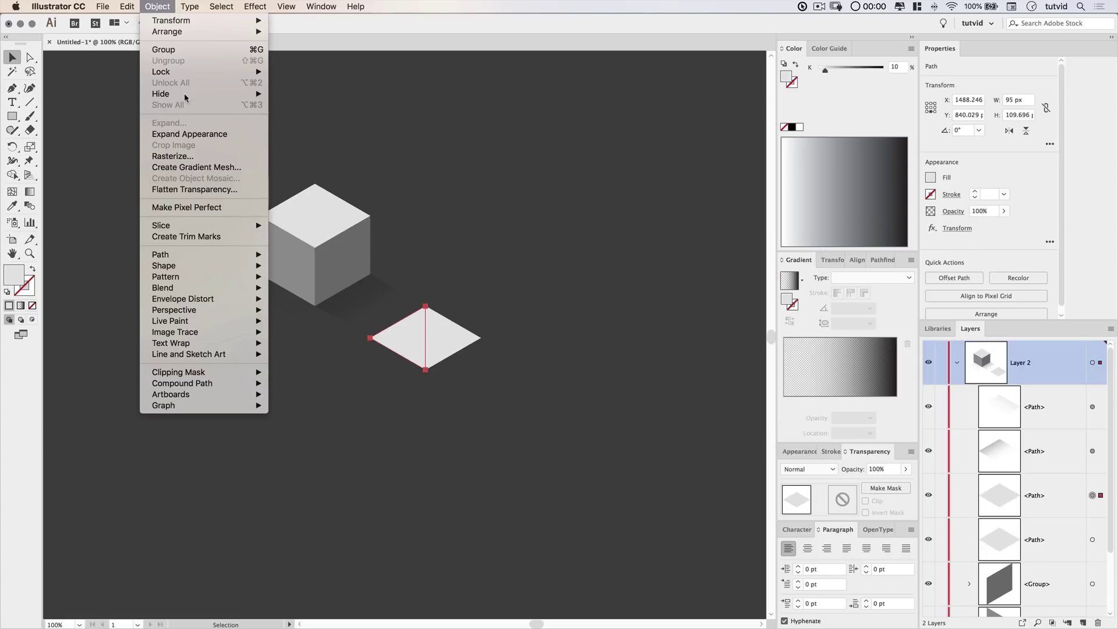
left_click(198, 131)
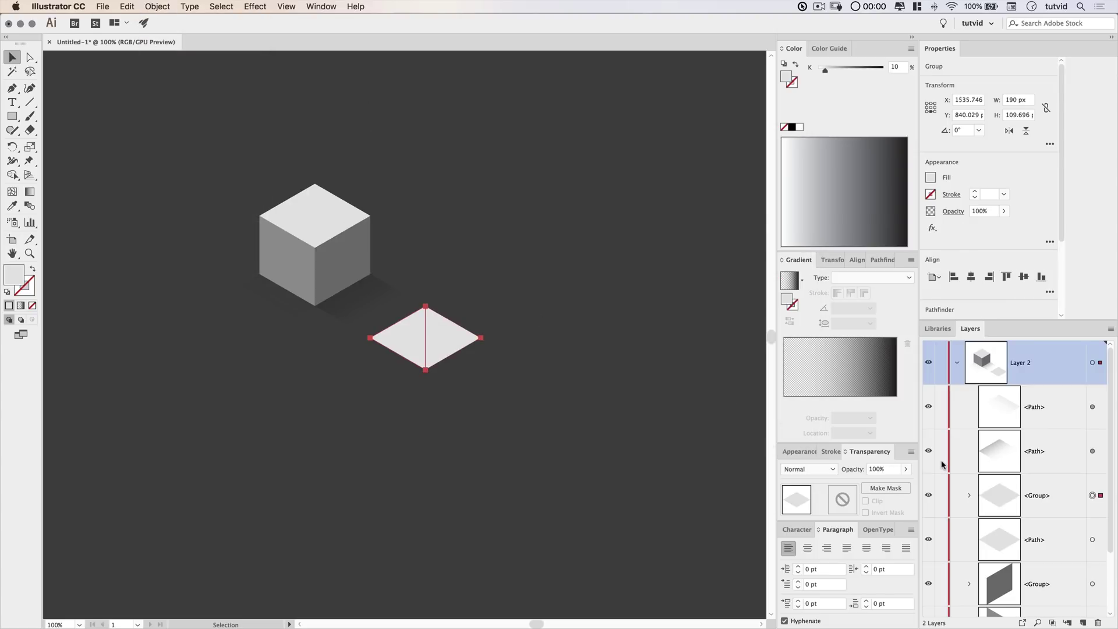
left_click(185, 6)
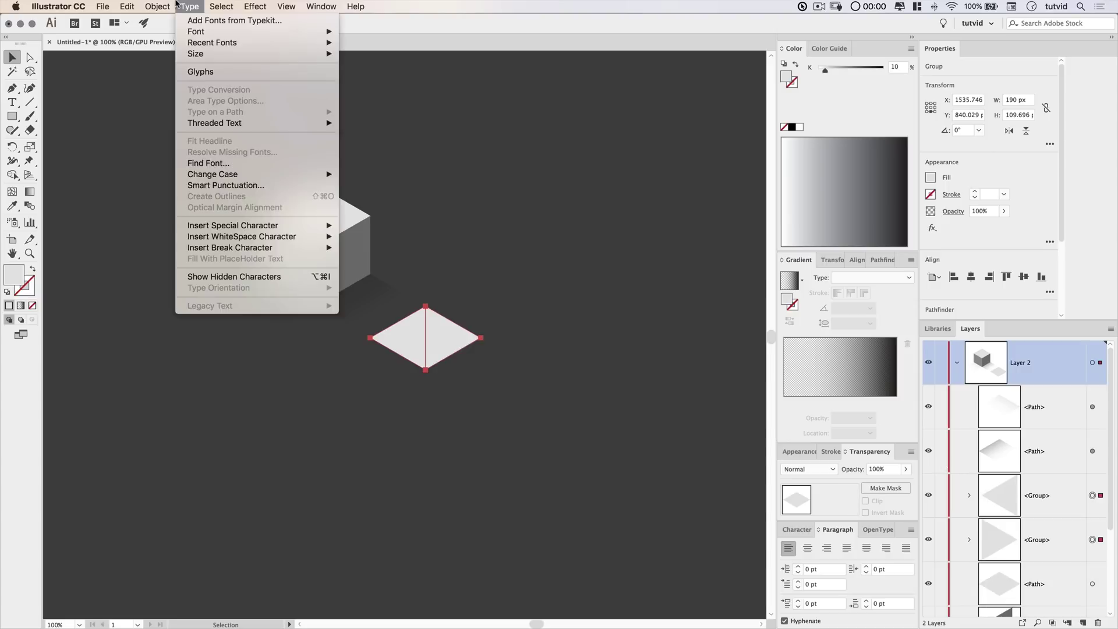
mouse_move(157, 5)
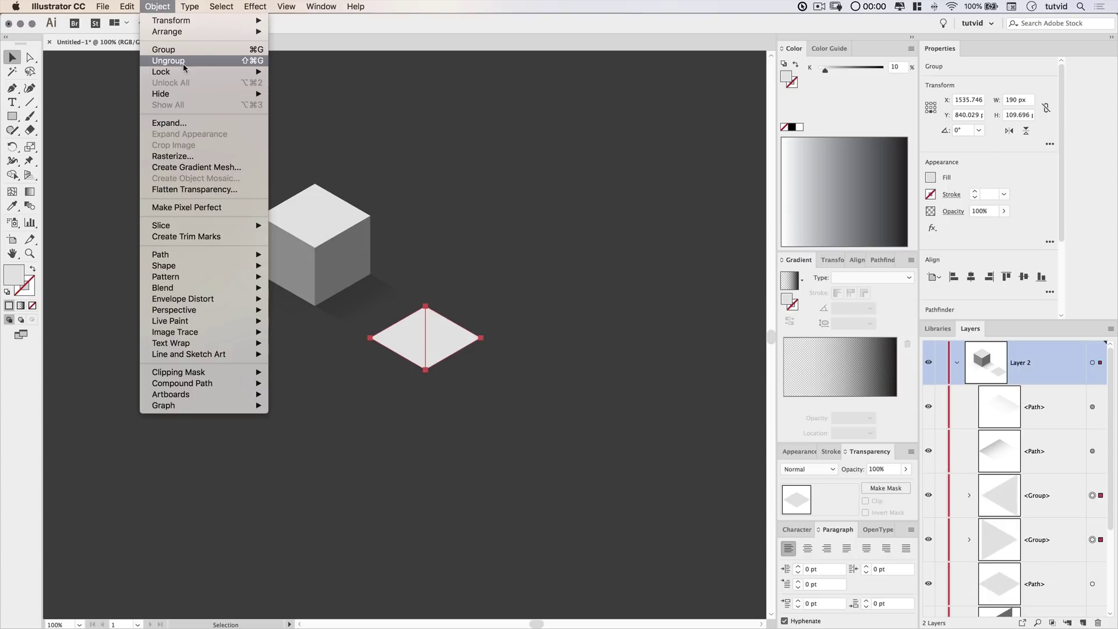
left_click(1042, 507)
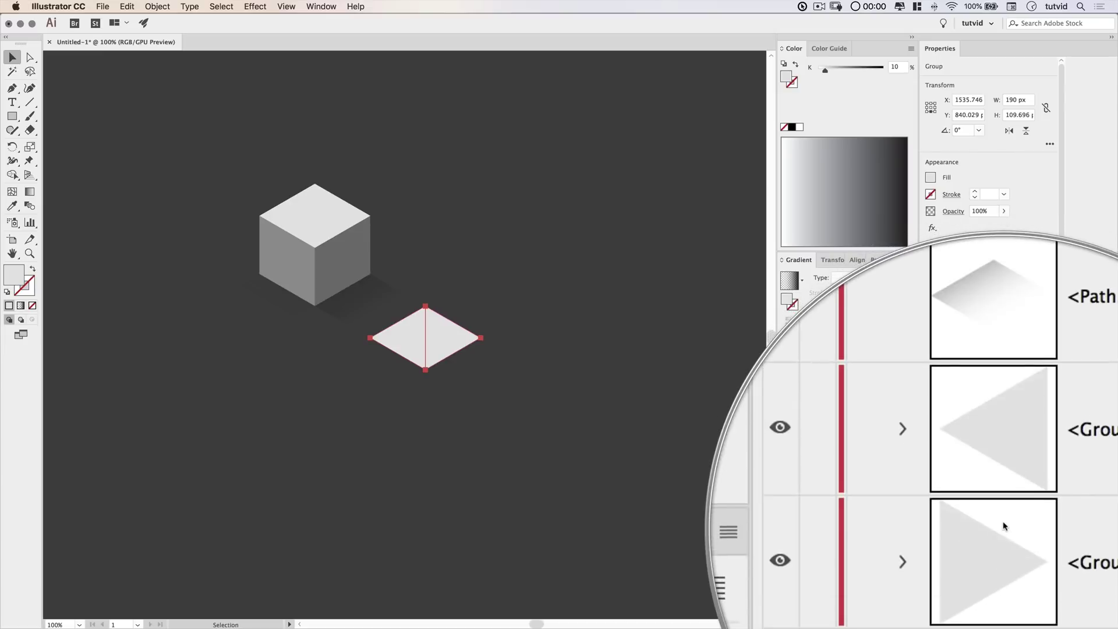
Step: Move both triangle groups above the Path rows in Layer 2
left_click(1050, 502)
left_click(1050, 533, "shift")
left_click_drag(1051, 533, 1046, 396)
left_click(1060, 527)
left_click(1042, 507)
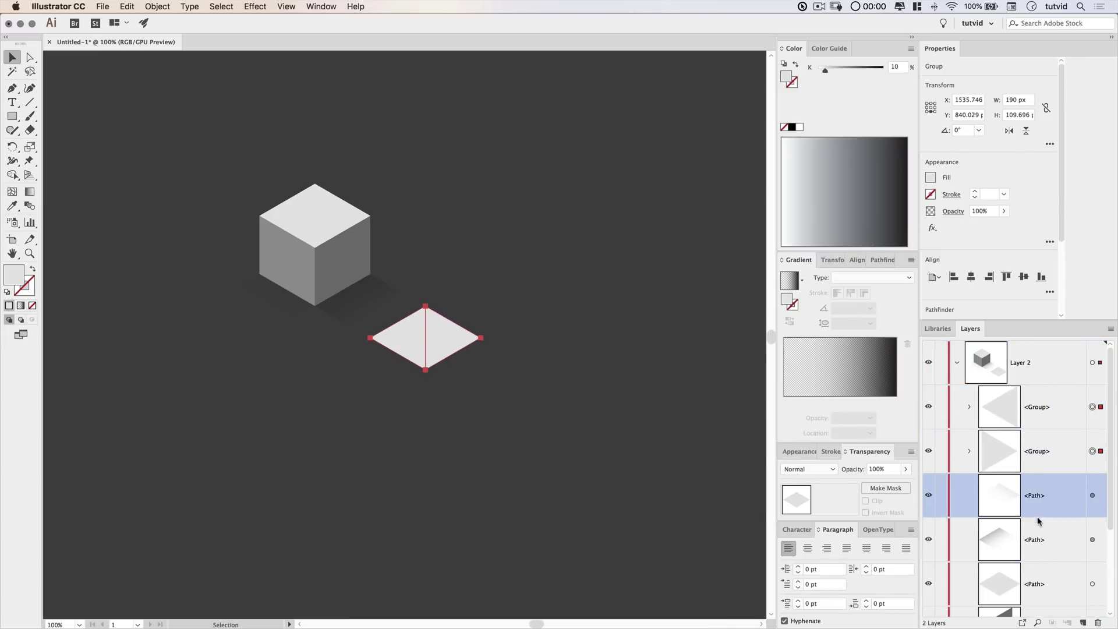
left_click(1028, 531)
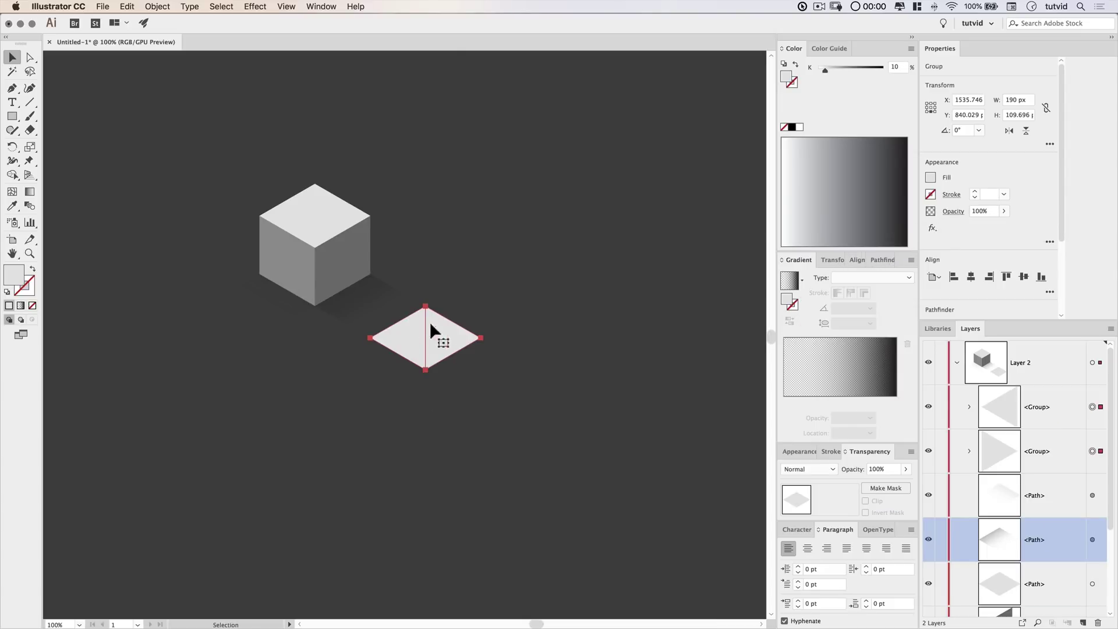
Step: Fill the diamond's left half with 40% black and its right half with 32% black
left_click(379, 457)
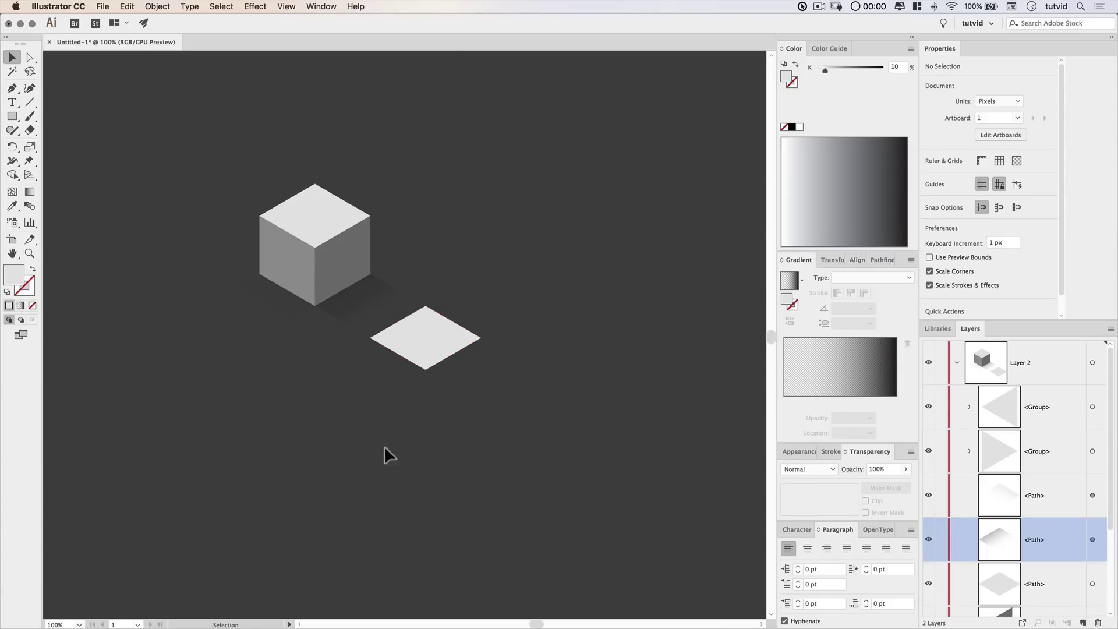
left_click(417, 352)
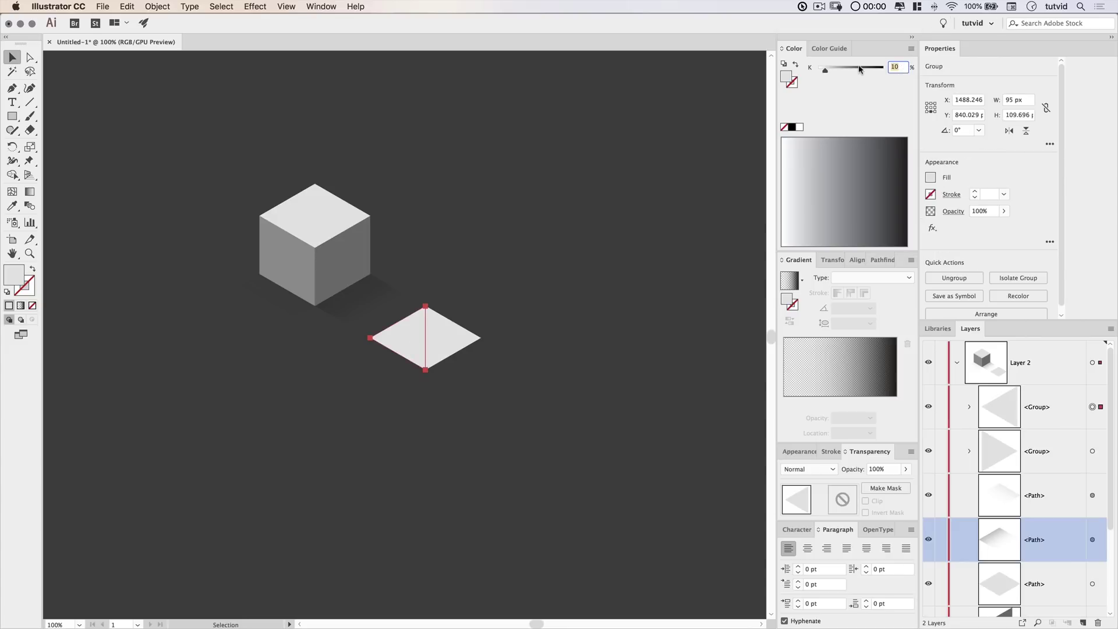
key("Return")
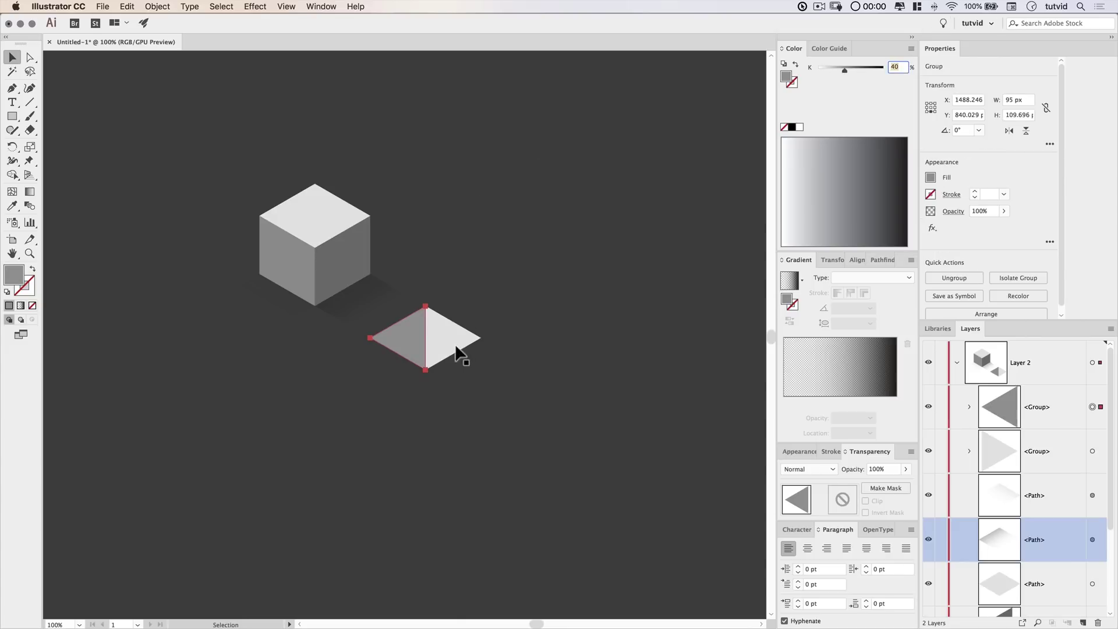
left_click(446, 335)
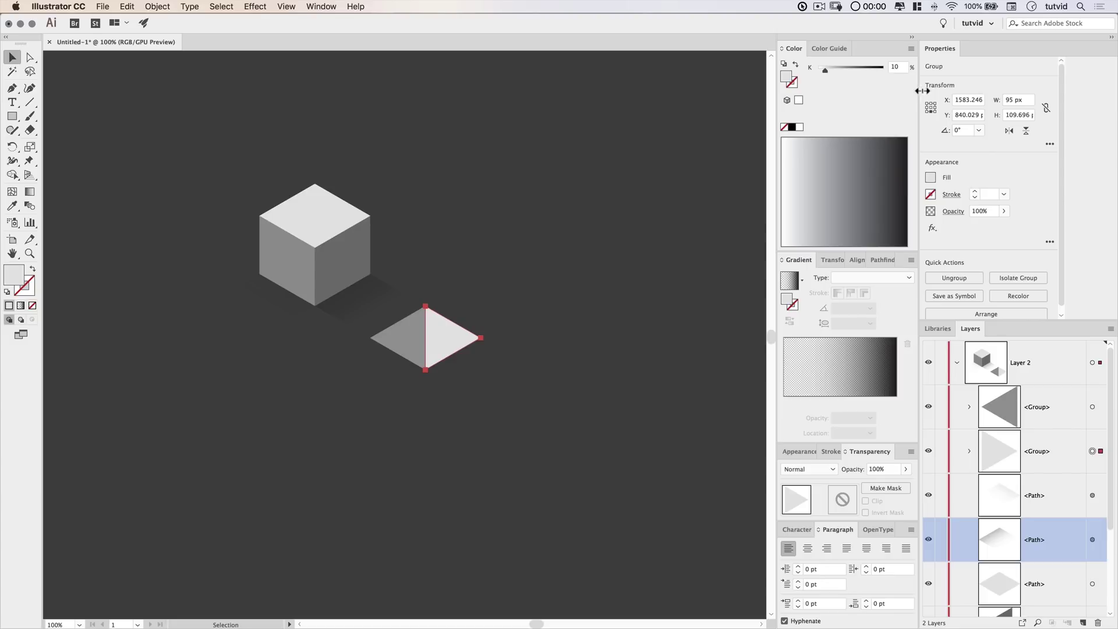
key("Return")
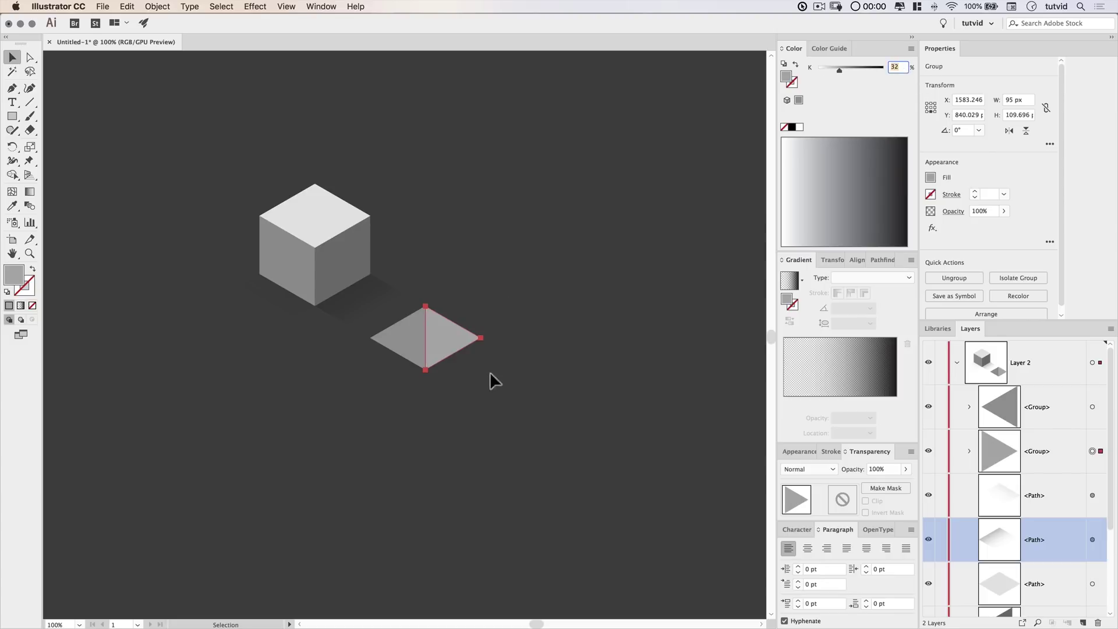
left_click(533, 304)
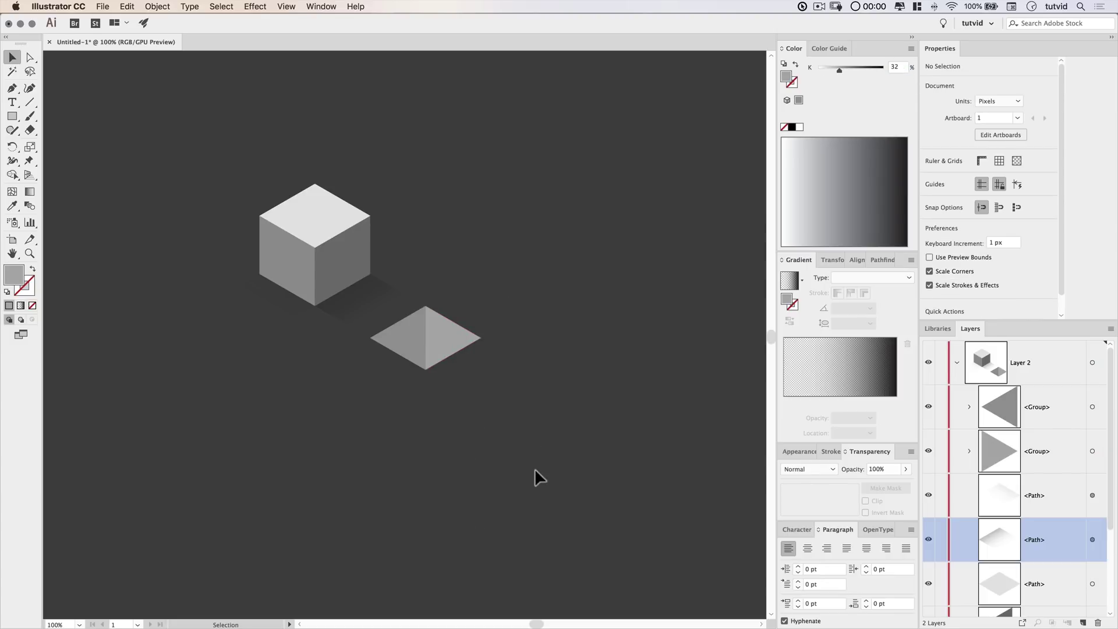
key("super+minus")
key("super+minus")
key("super+minus")
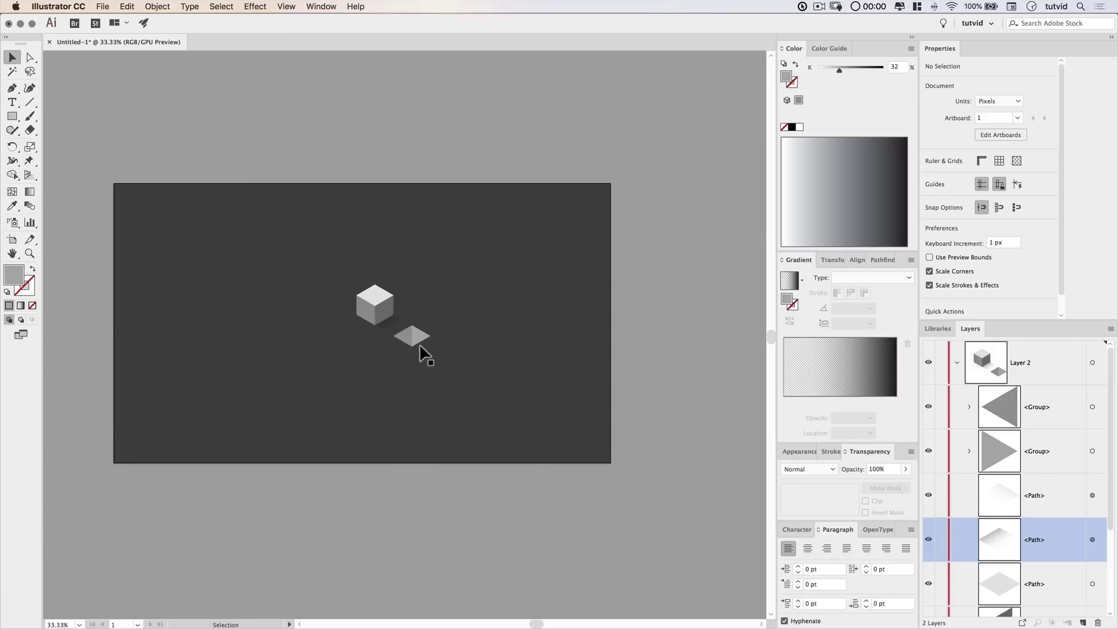
key("z")
left_click_drag(407, 336, 424, 345)
left_click(425, 345)
key("v")
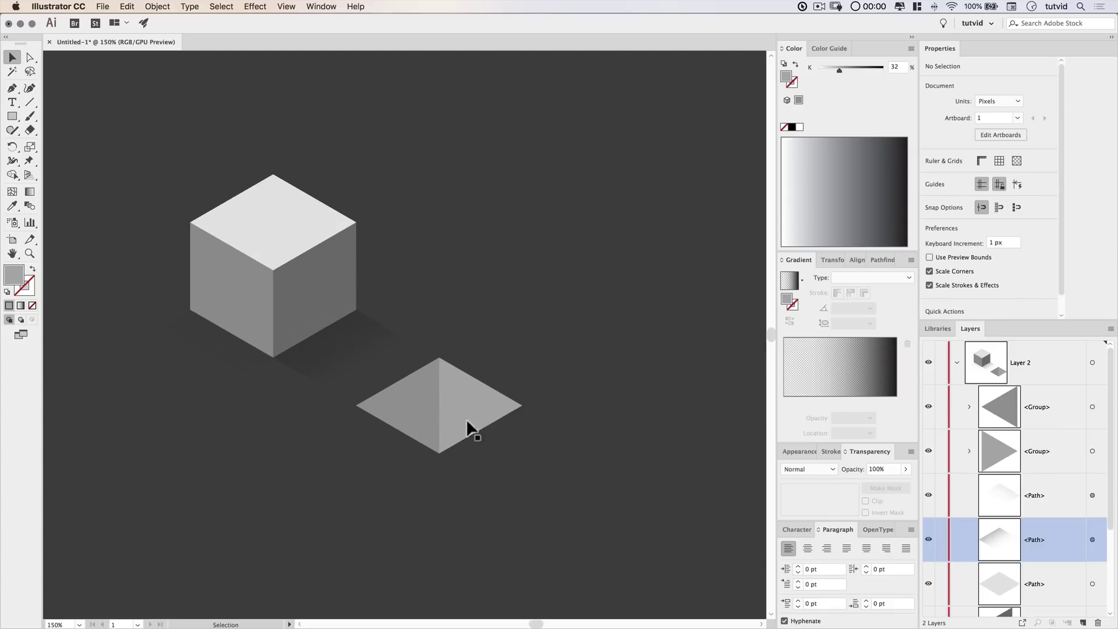
left_click_drag(469, 429, 479, 377)
key("super+minus")
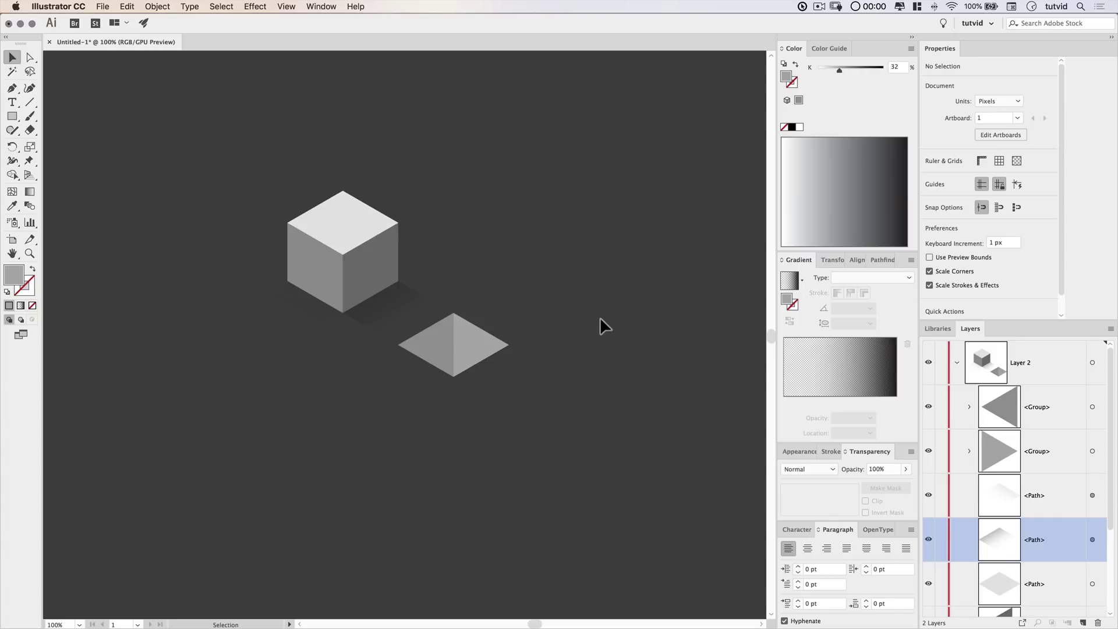
Step: Paste front copies of both diamond halves on top of the originals
left_click(438, 341)
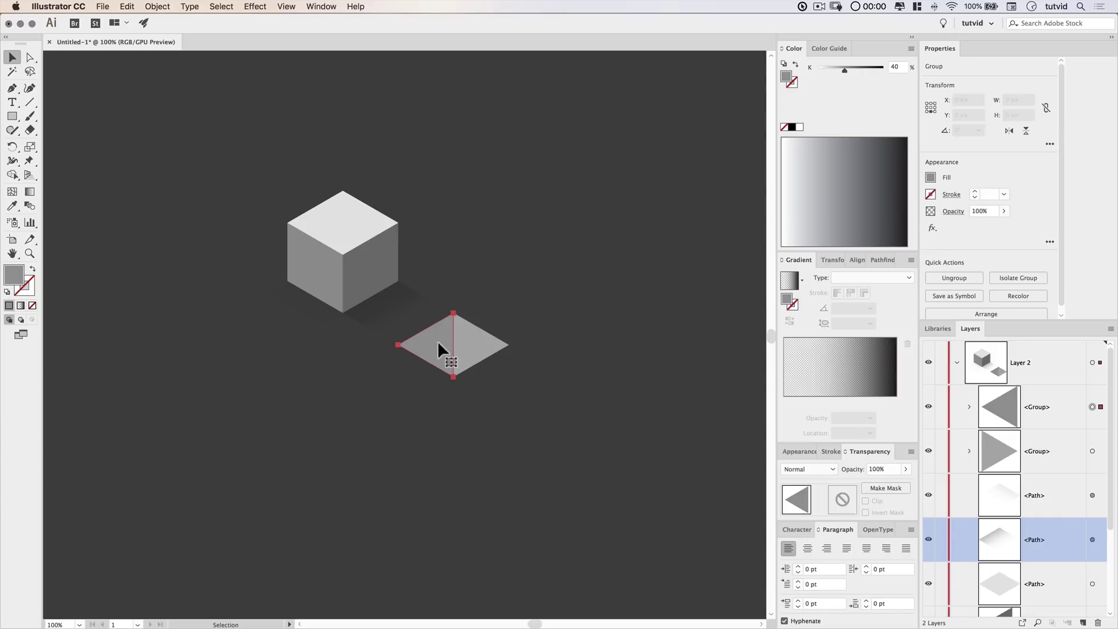
left_click(467, 340, "shift")
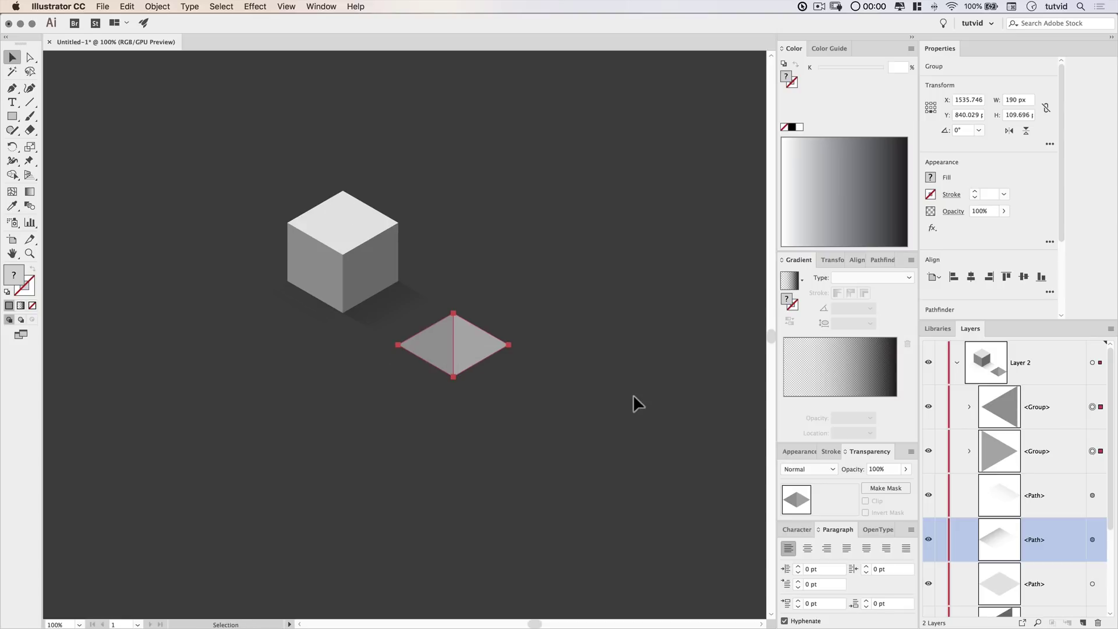
left_click(127, 6)
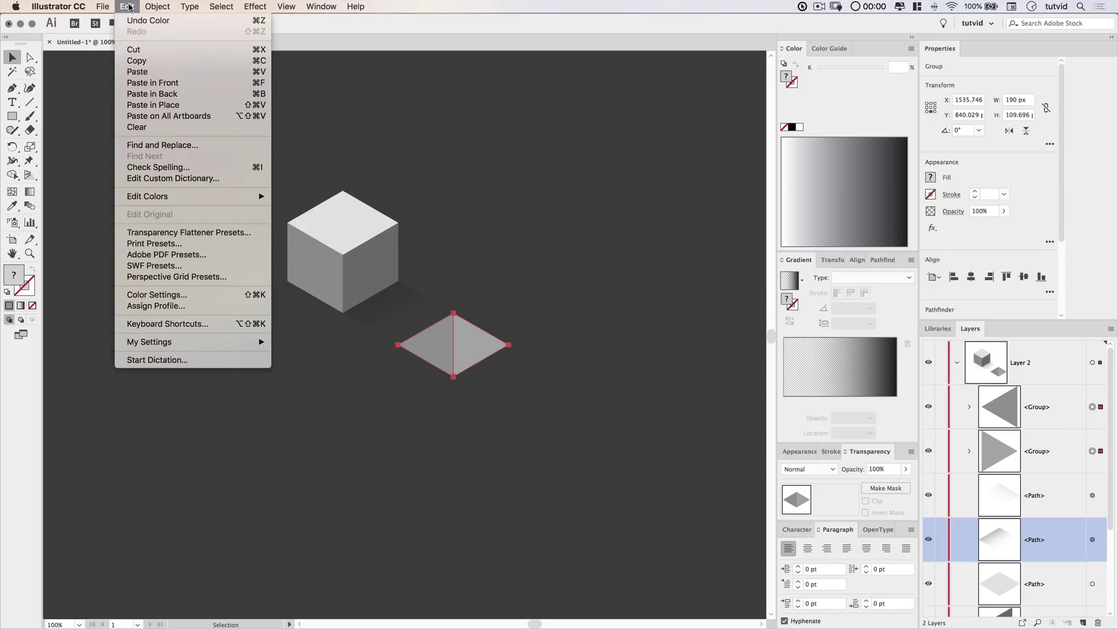
left_click(156, 83)
Step: Eyedropper the cube shadow's gradient onto the diamond copies
key("i")
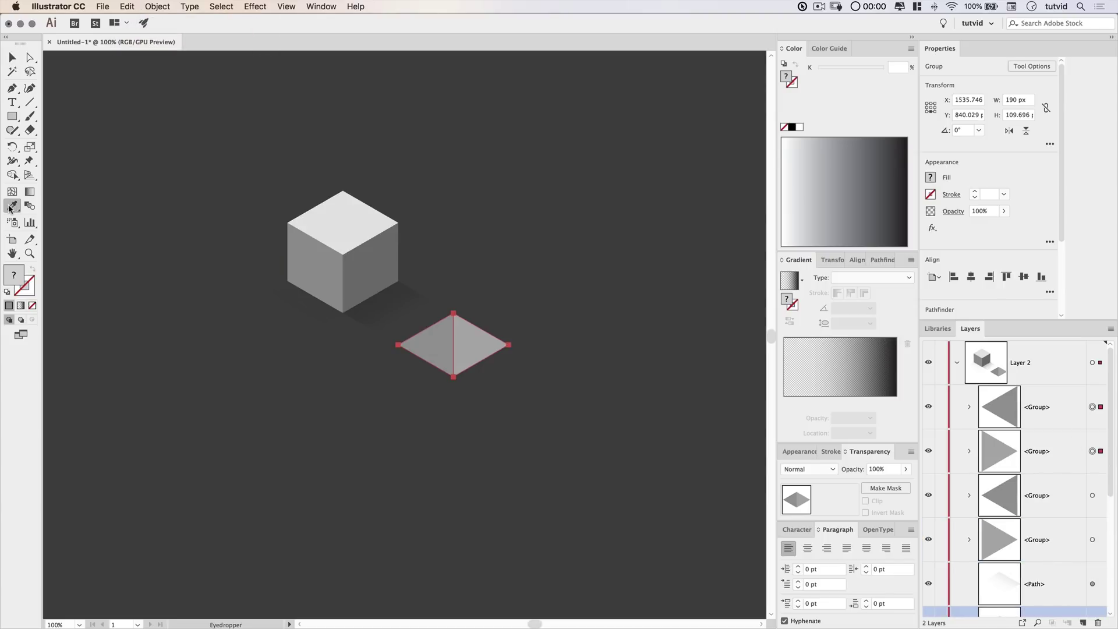
left_click(384, 314)
key("v")
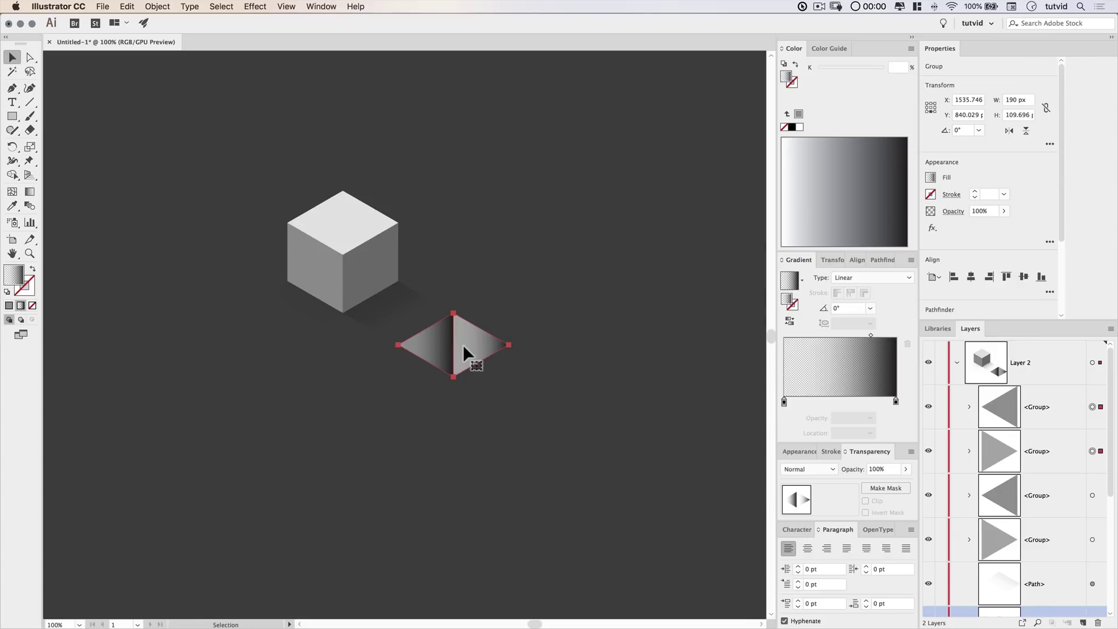
left_click(557, 321)
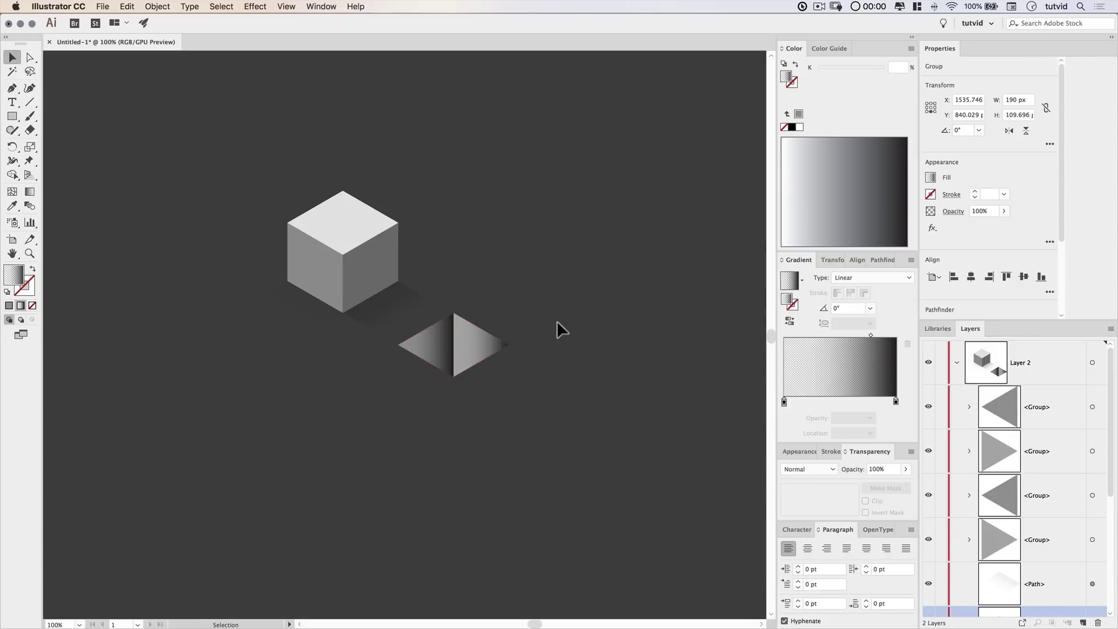
left_click(450, 359)
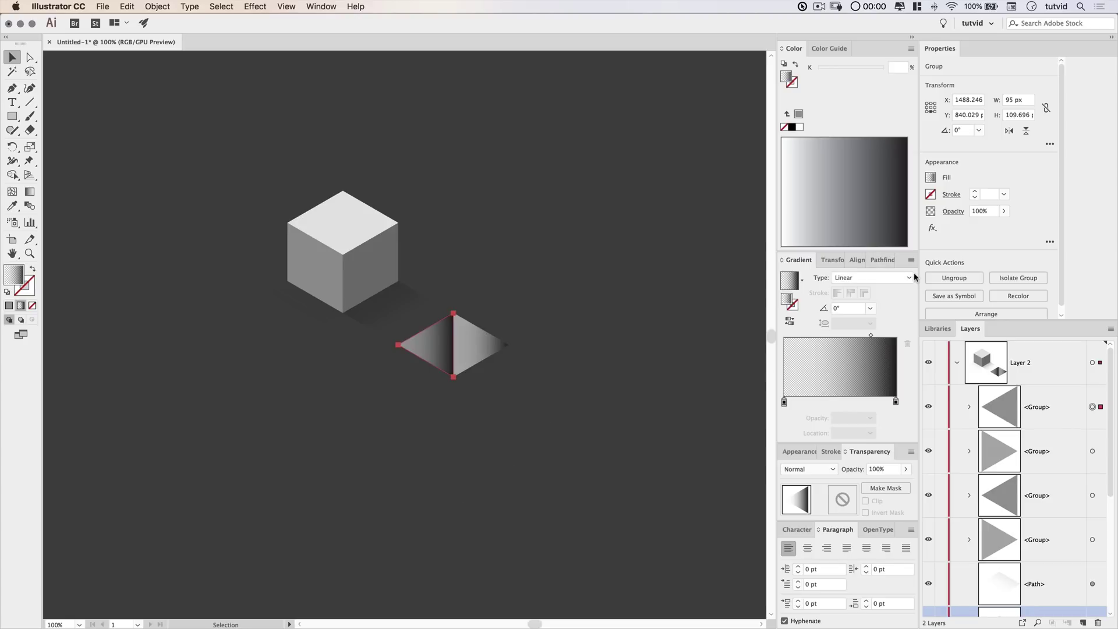
Step: Set the left overlay's gradient to -110° with a shorter fade, at 50% opacity
left_click(818, 306)
type("-110")
key("Return")
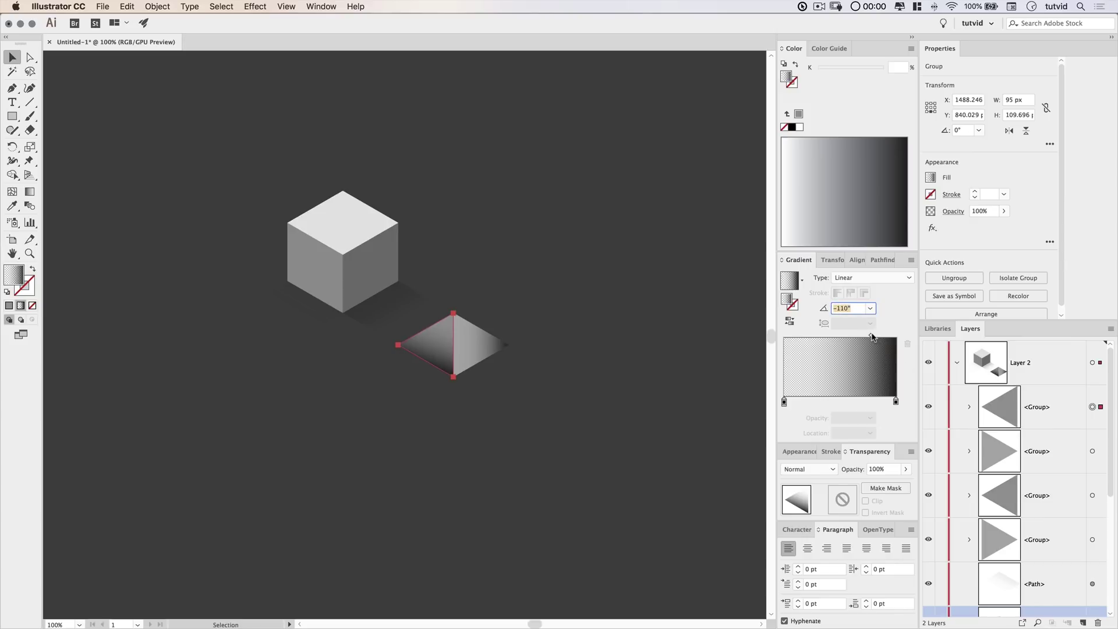
left_click_drag(872, 336, 879, 339)
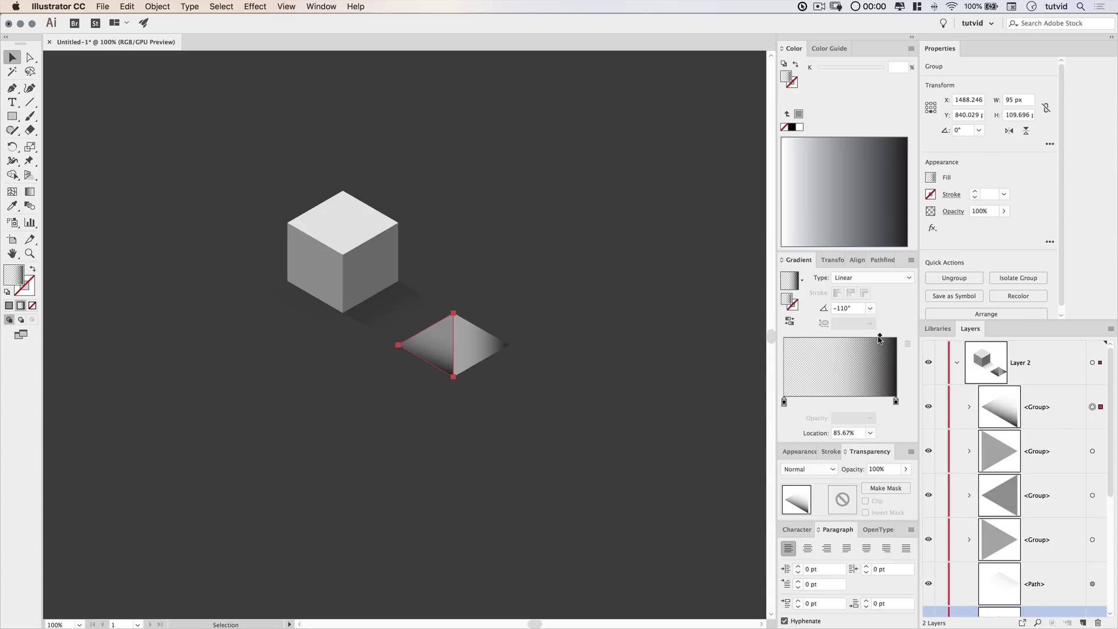
left_click_drag(784, 401, 828, 401)
left_click_drag(884, 338, 881, 336)
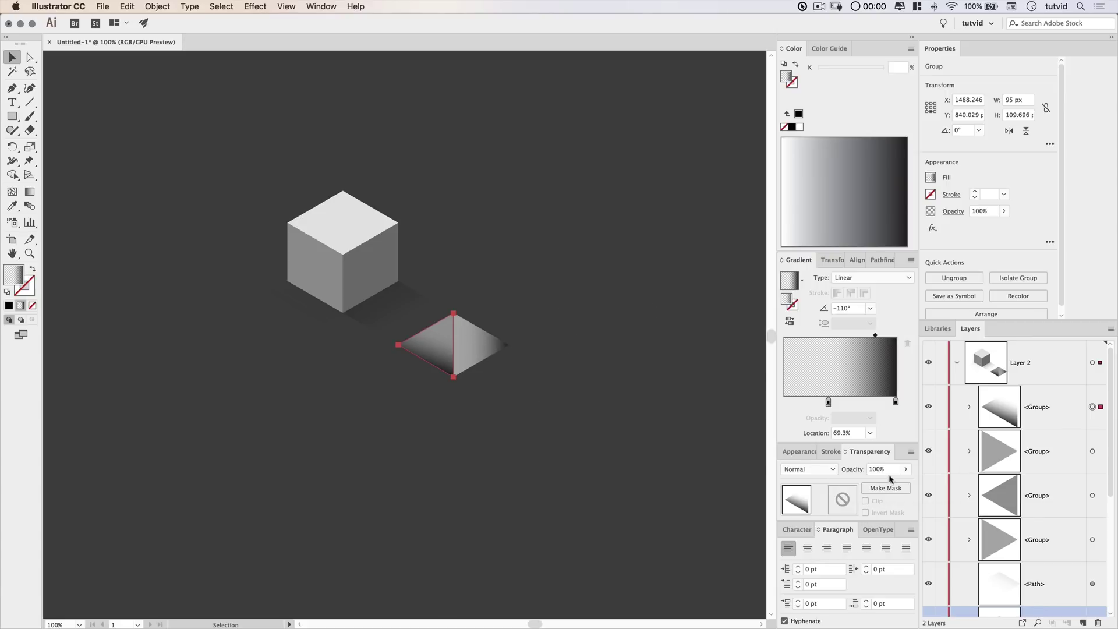
type("50")
key("Return")
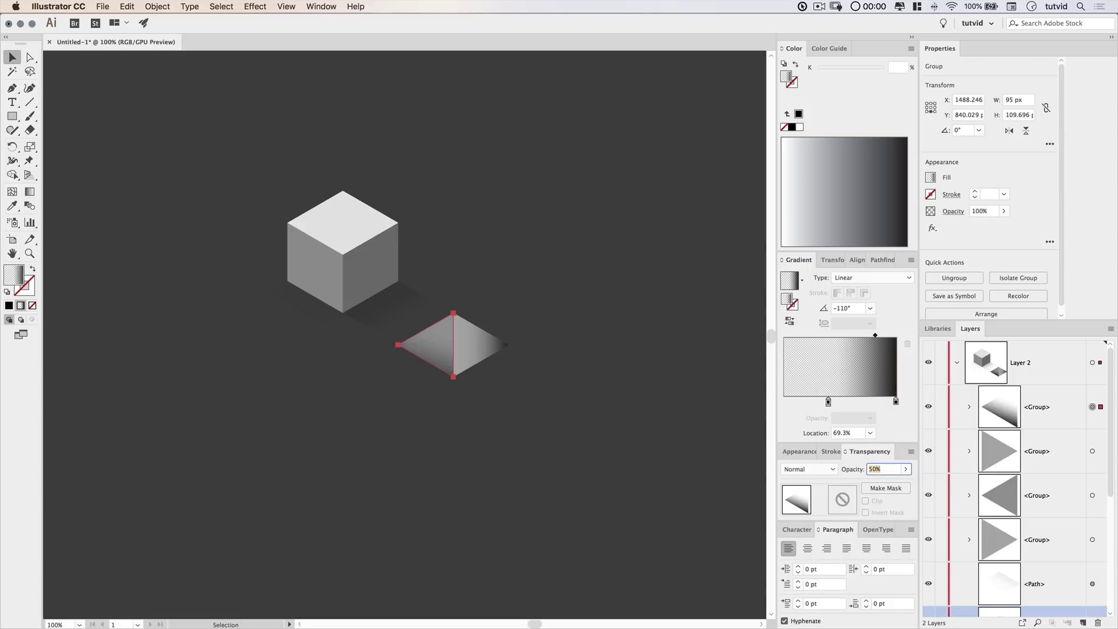
left_click(478, 336)
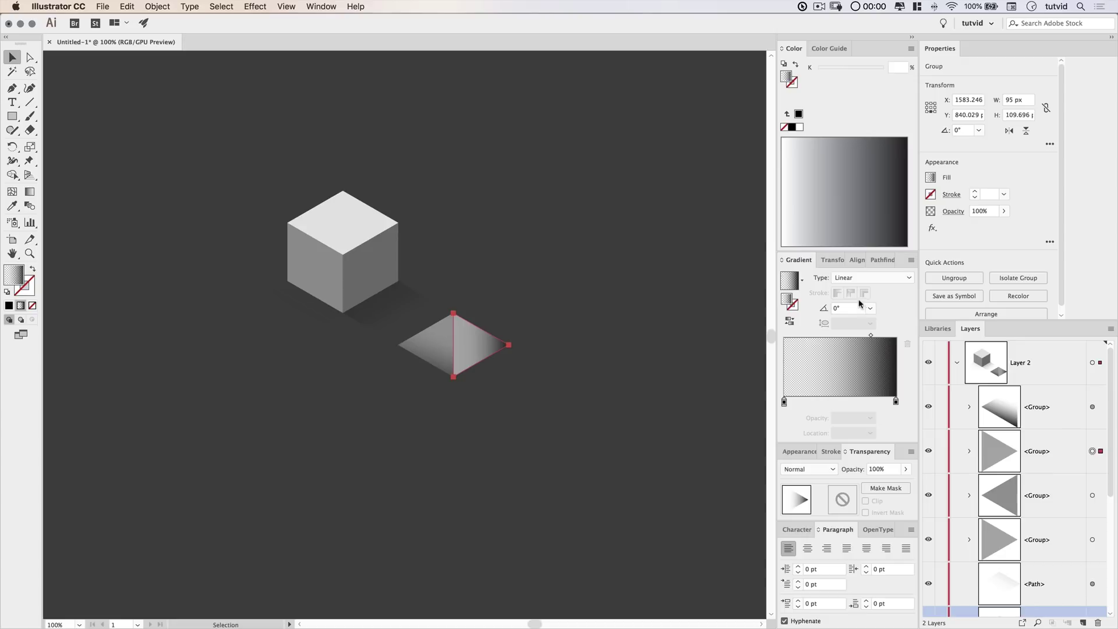
Step: Run the right overlay's gradient vertically at -90° and pull its midpoint and transparent stop inward
key("Return")
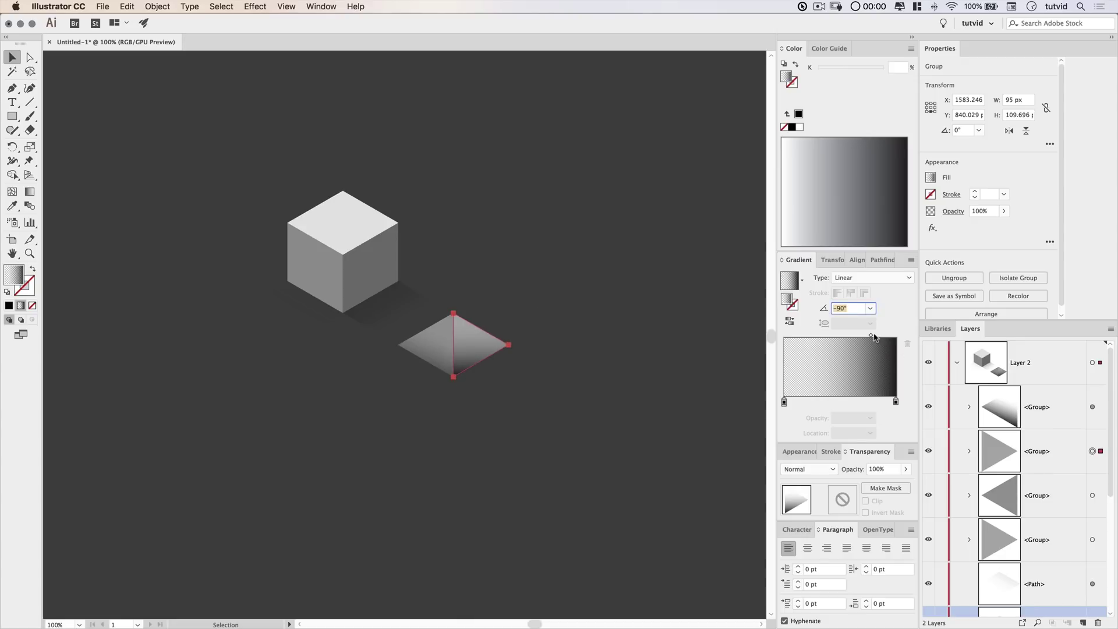
mouse_move(873, 337)
left_mouse_down()
mouse_move(833, 336)
mouse_move(854, 336)
left_mouse_up()
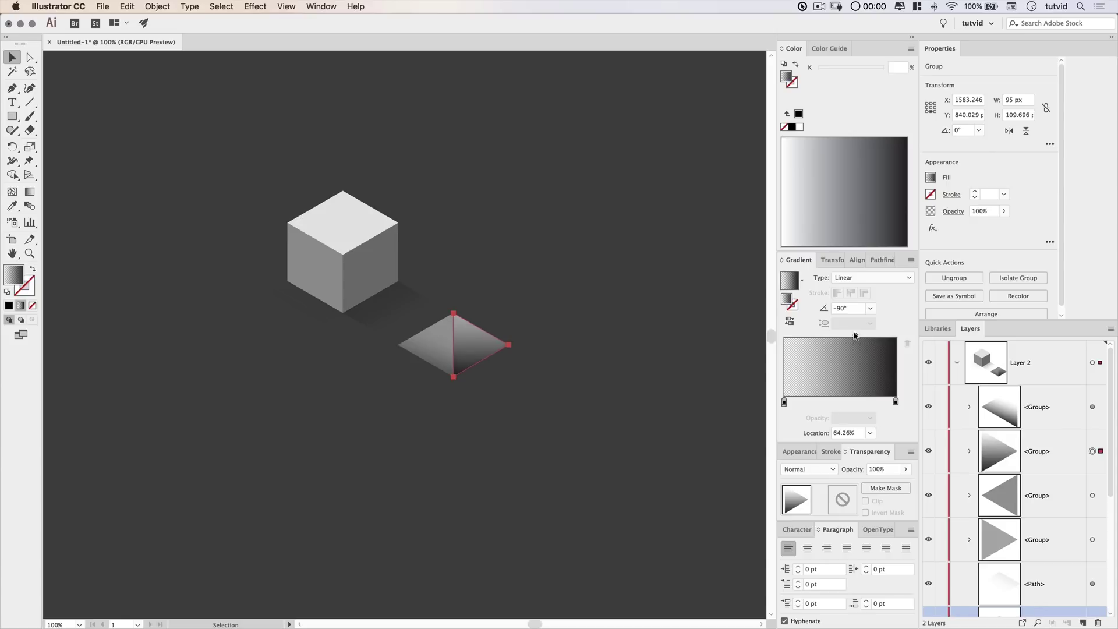
left_click_drag(783, 401, 818, 403)
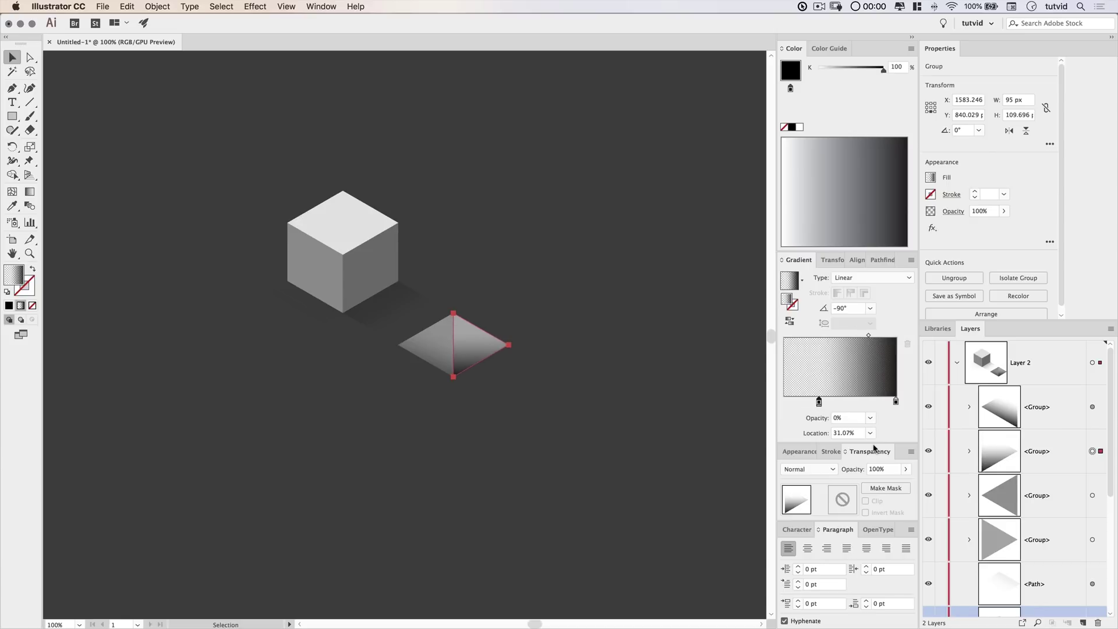
Step: Lower the right triangle overlay's opacity to about 45% and check the shading deselected
left_click(989, 211)
type("35")
key("Tab")
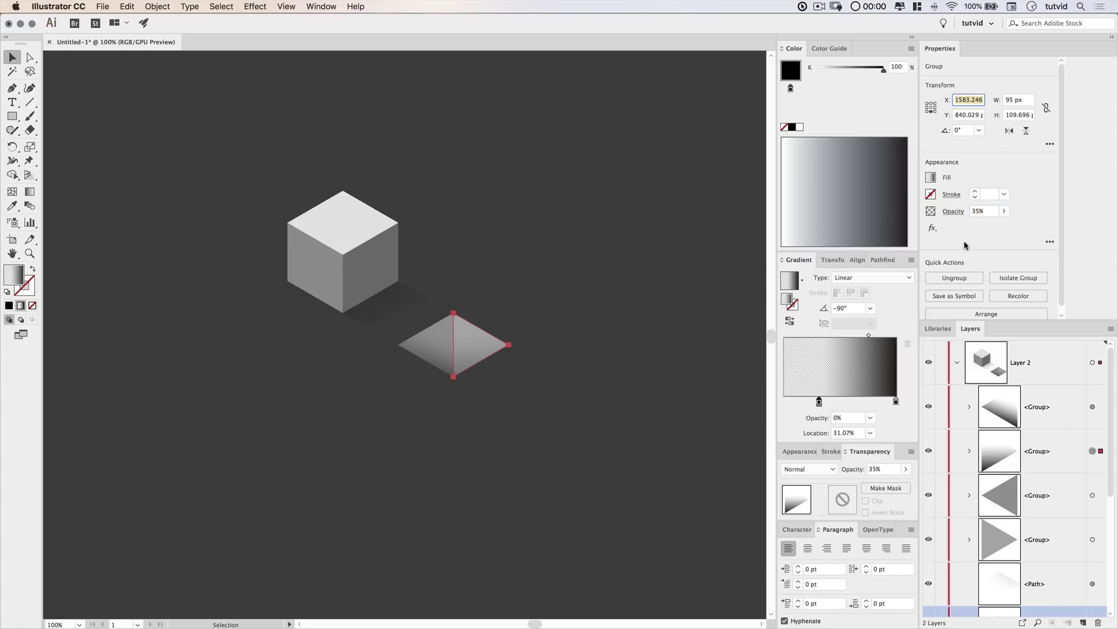
left_click(975, 212)
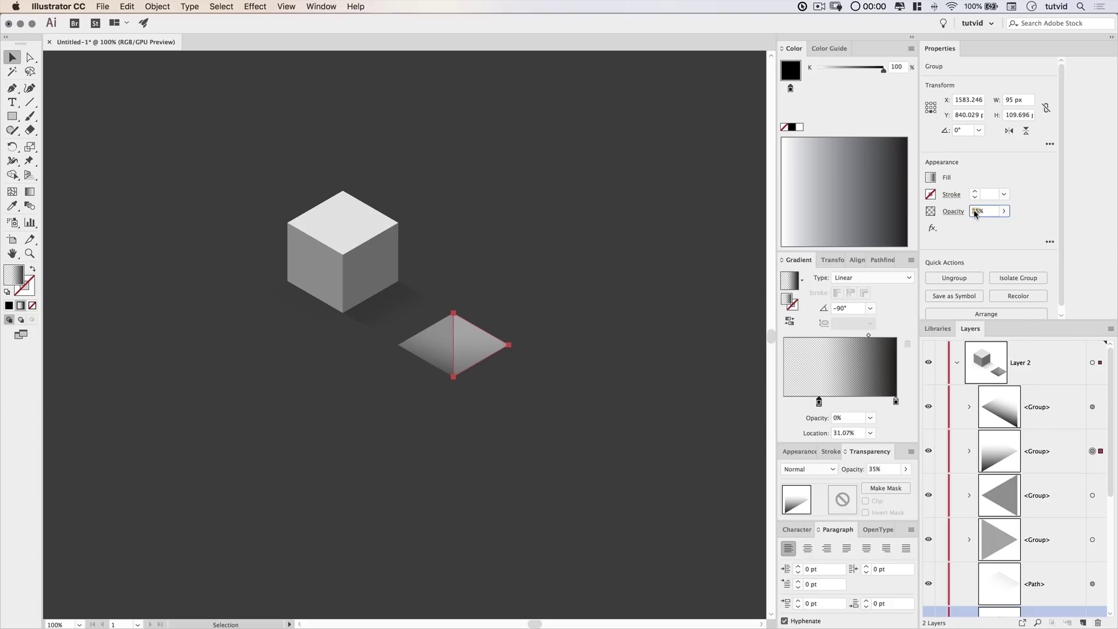
left_click(499, 438)
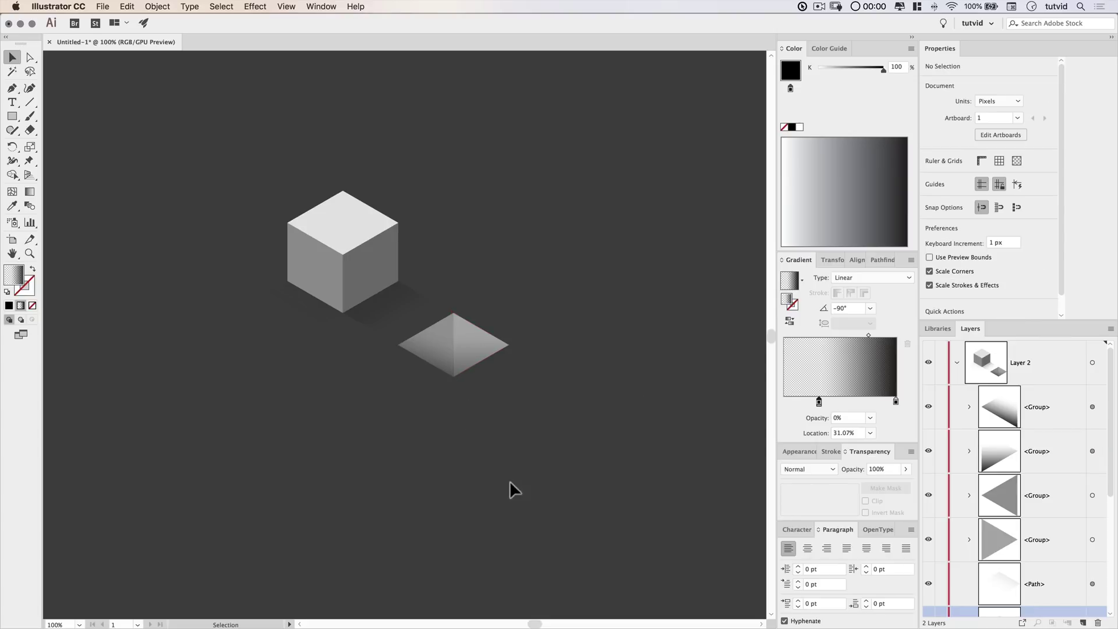
left_click(475, 357)
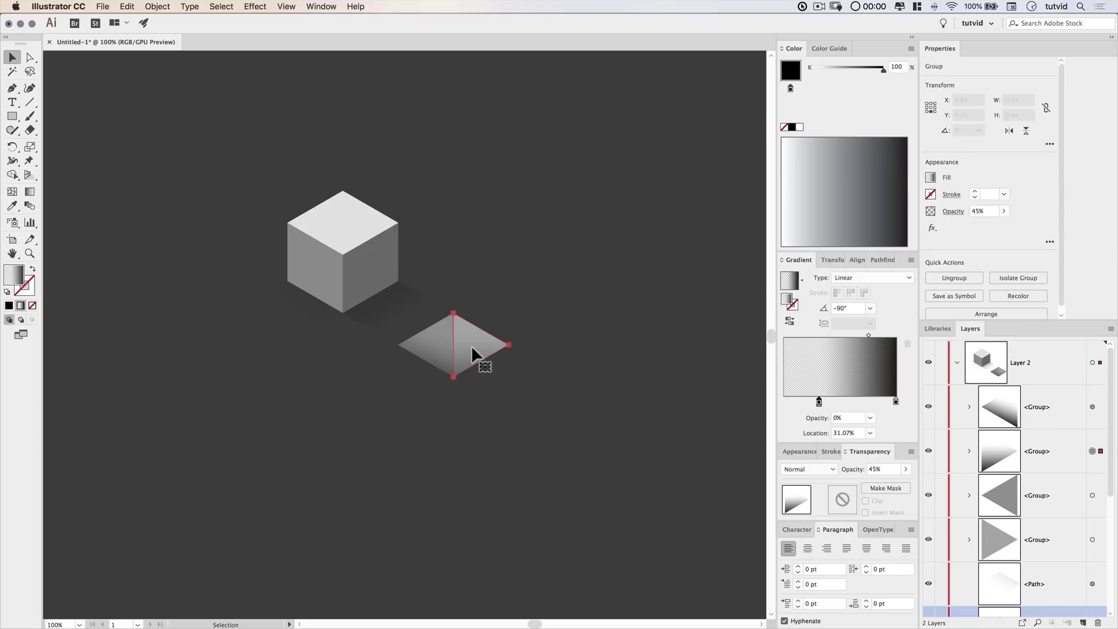
Step: Fine-tune the gradient stops and midpoints of the right and left triangle overlays
left_click_drag(818, 401, 860, 401)
left_click(883, 337)
left_click_drag(883, 338, 874, 336)
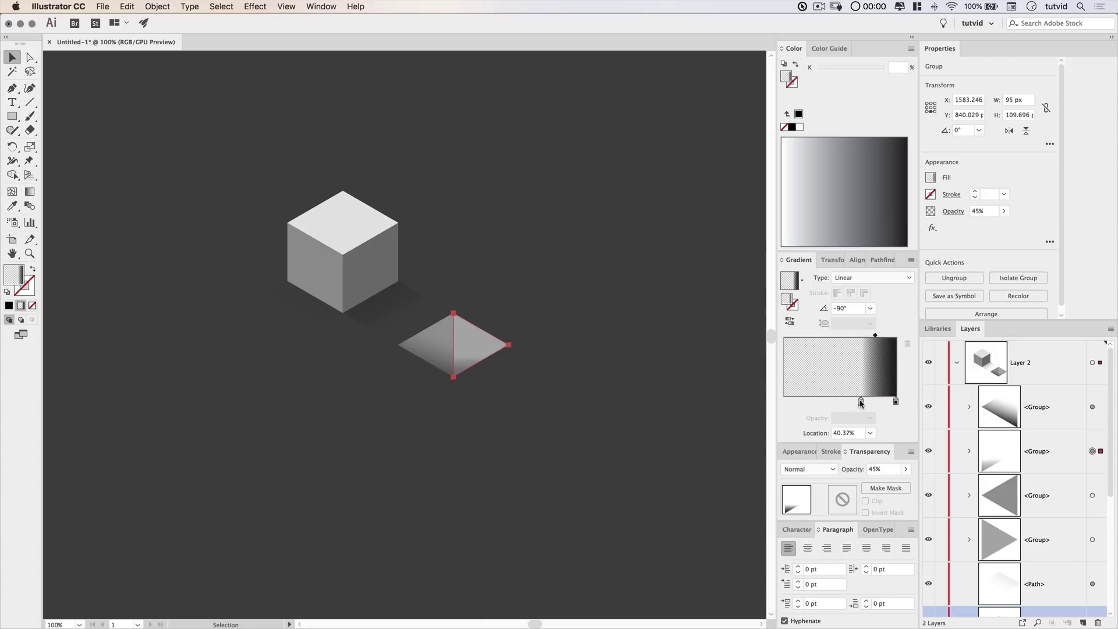
left_click(430, 348)
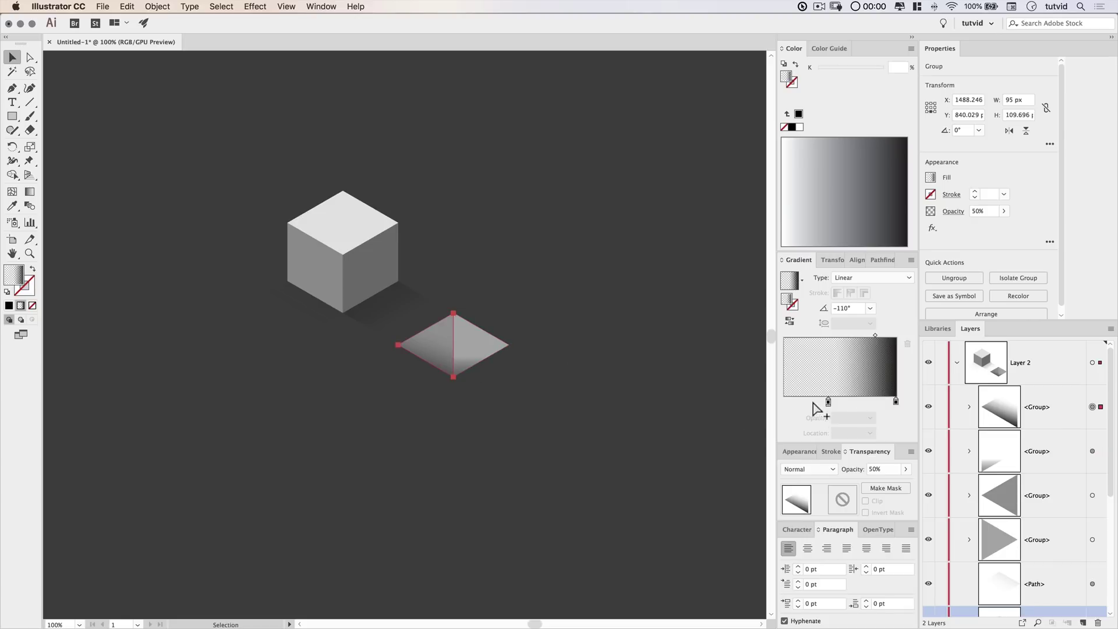
left_click_drag(828, 401, 846, 401)
left_click_drag(875, 336, 876, 336)
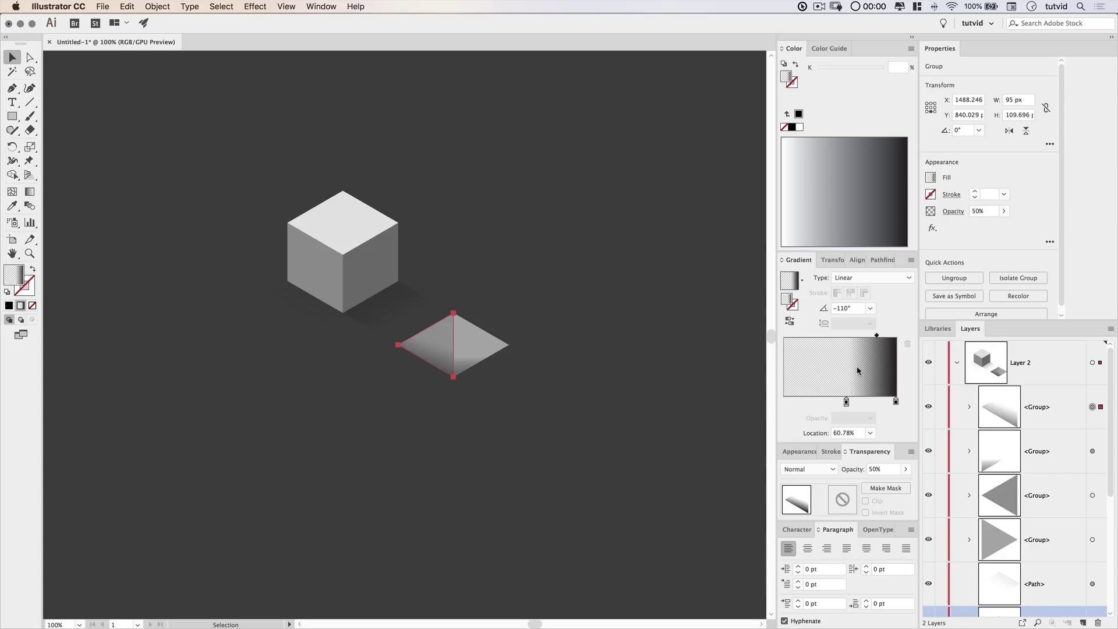
left_click_drag(845, 401, 852, 401)
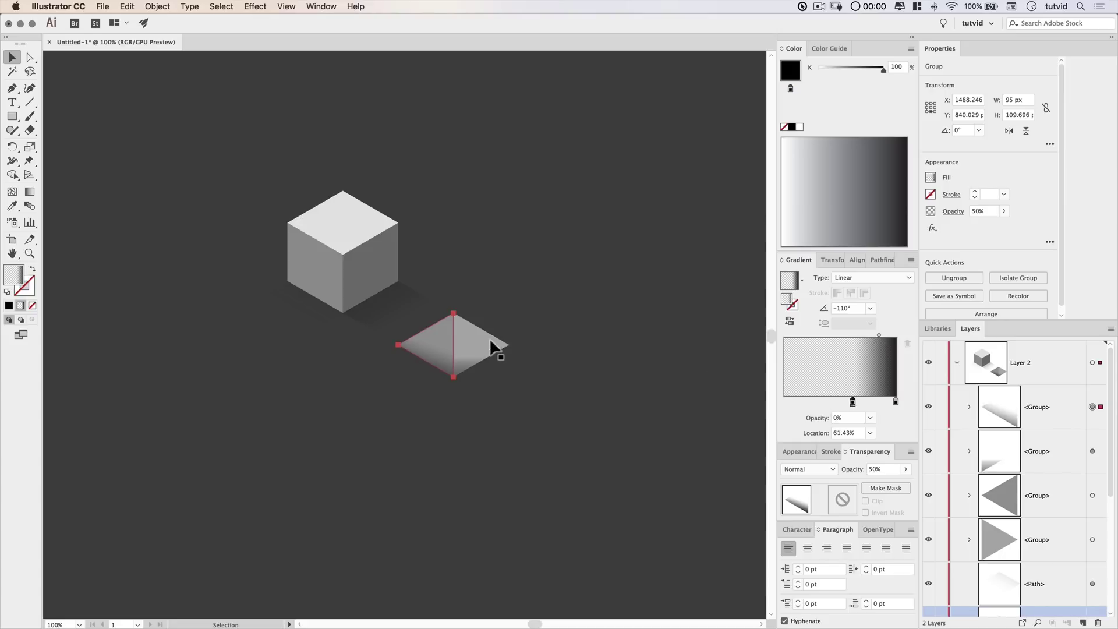
Step: Review the shading and nudge the right overlay's transparent gradient stop slightly left
left_click(498, 410)
key("super+minus")
key("super+minus")
key("super+minus")
key("super+minus")
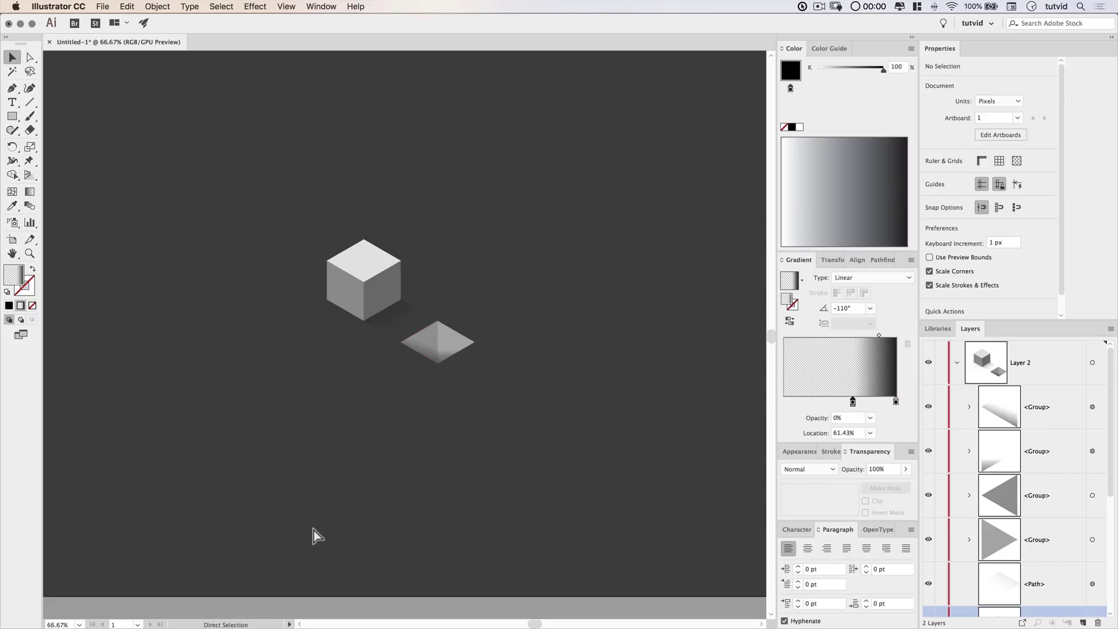
key("super+equal")
key("super+equal")
key("super+equal")
key("super+equal")
key("super+equal")
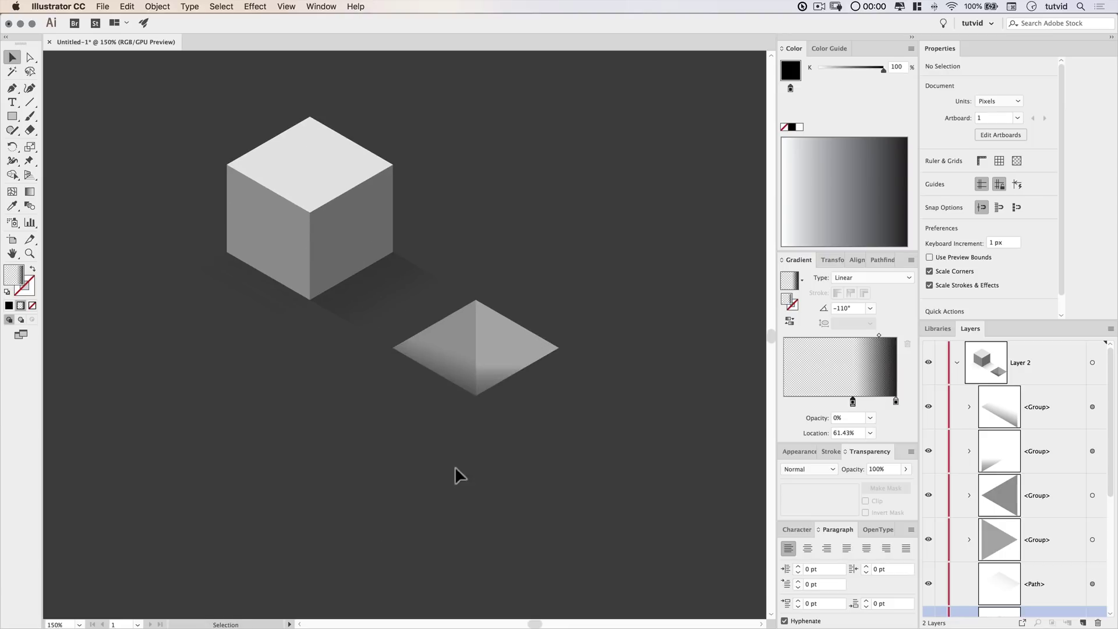
left_click(499, 373)
left_click_drag(860, 401, 854, 403)
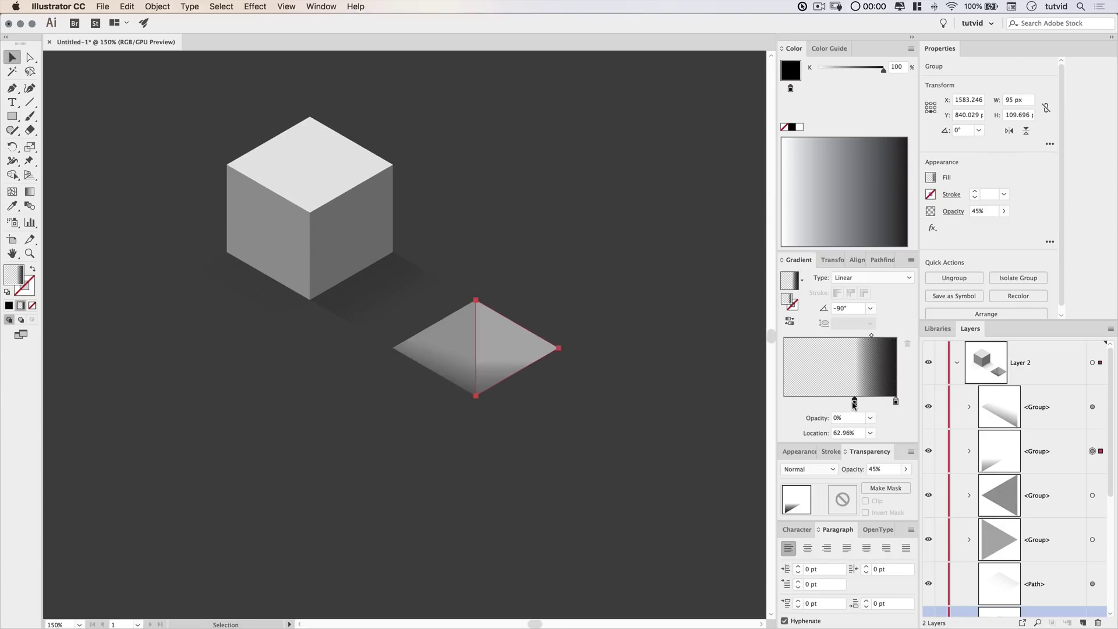
Step: Group the cube and diamond artwork together
left_click(526, 507)
key("super+minus")
key("super+minus")
key("super+minus")
key("super+minus")
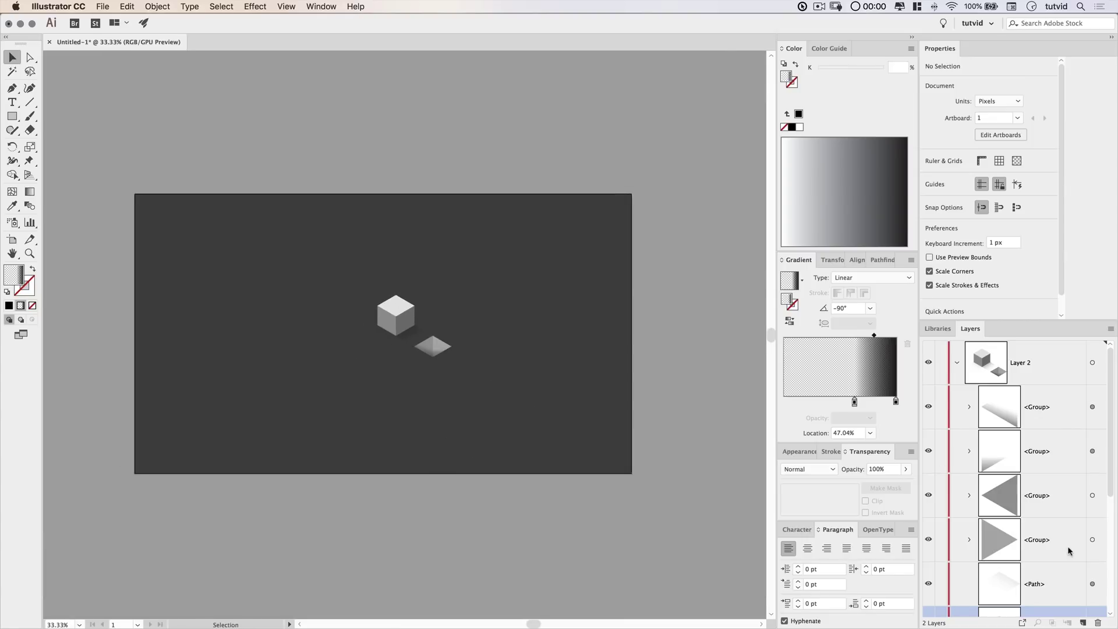
scroll(1001, 520, "down", 5)
scroll(1001, 519, "up", 5)
left_click_drag(462, 385, 541, 432)
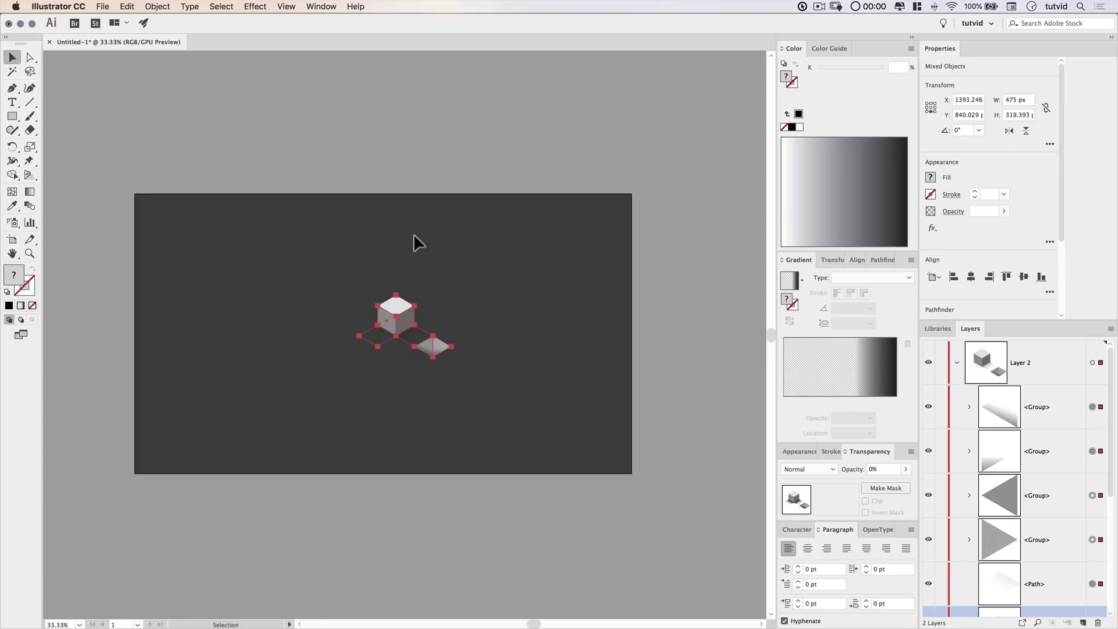
left_click(157, 6)
left_click(165, 50)
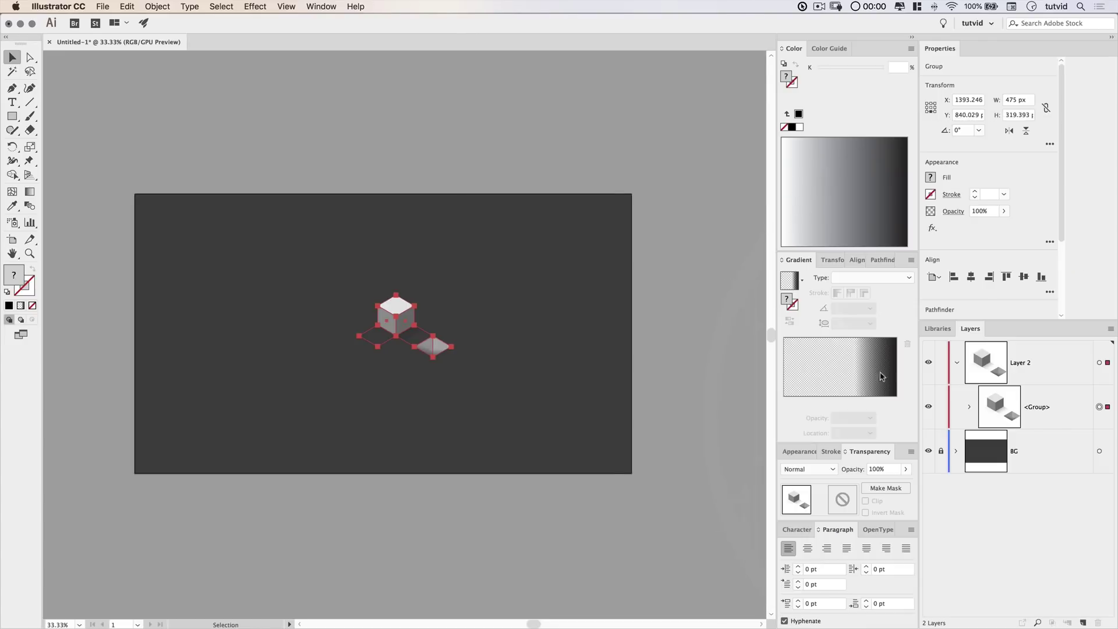
Step: Move the cube-and-diamond group further left and slightly down
mouse_move(401, 319)
left_mouse_down()
mouse_move(290, 312)
mouse_move(389, 301)
left_mouse_up()
left_click(319, 410)
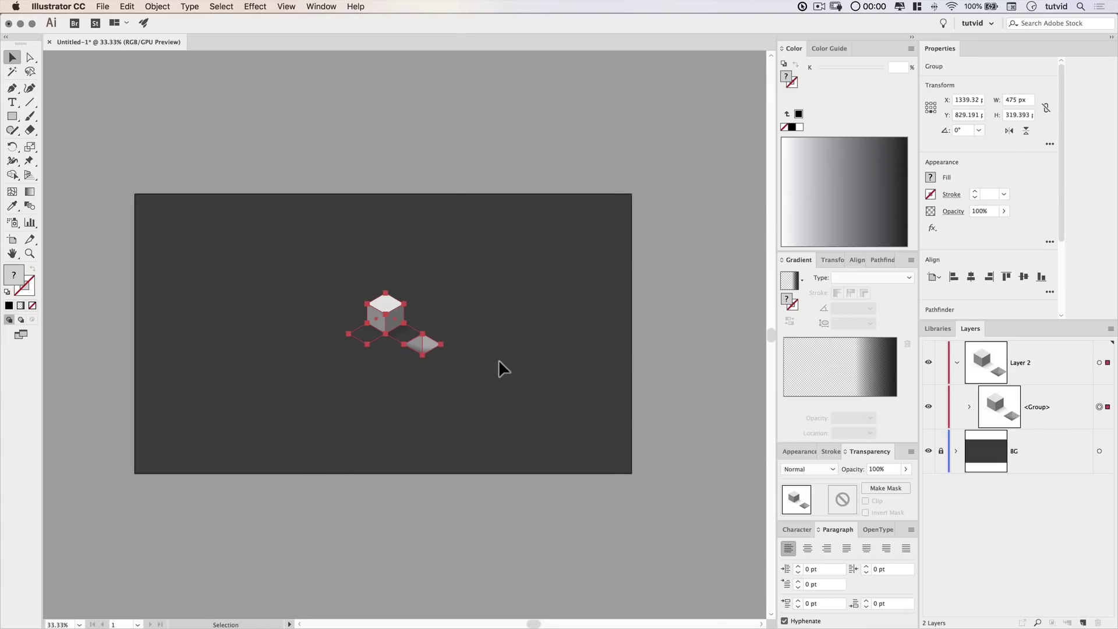
left_click(396, 391)
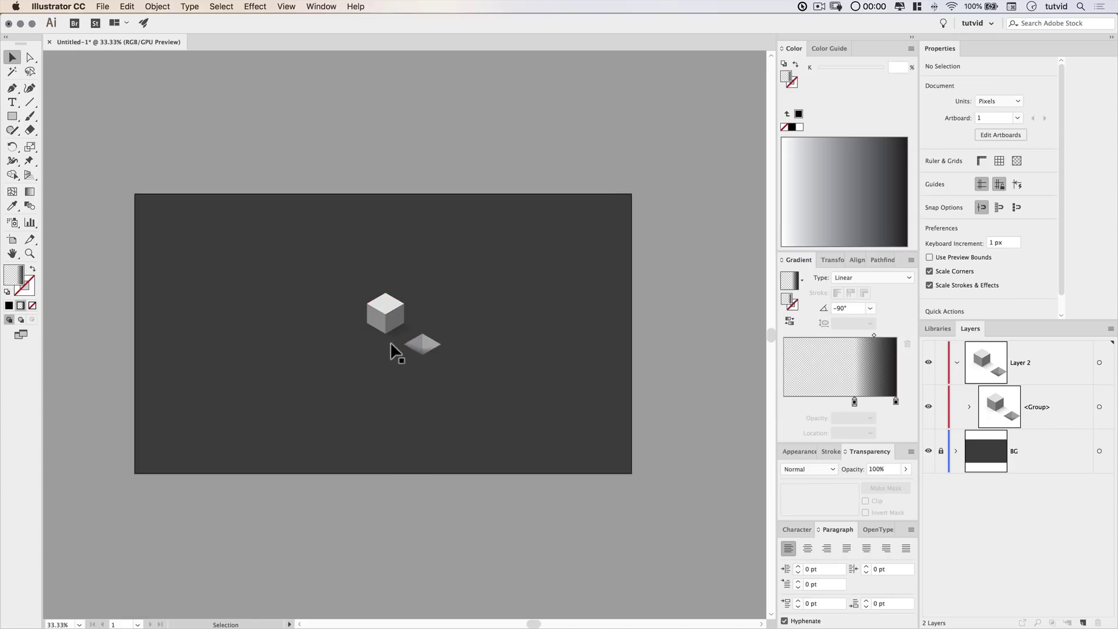
left_click(389, 314)
left_click_drag(389, 314, 386, 324)
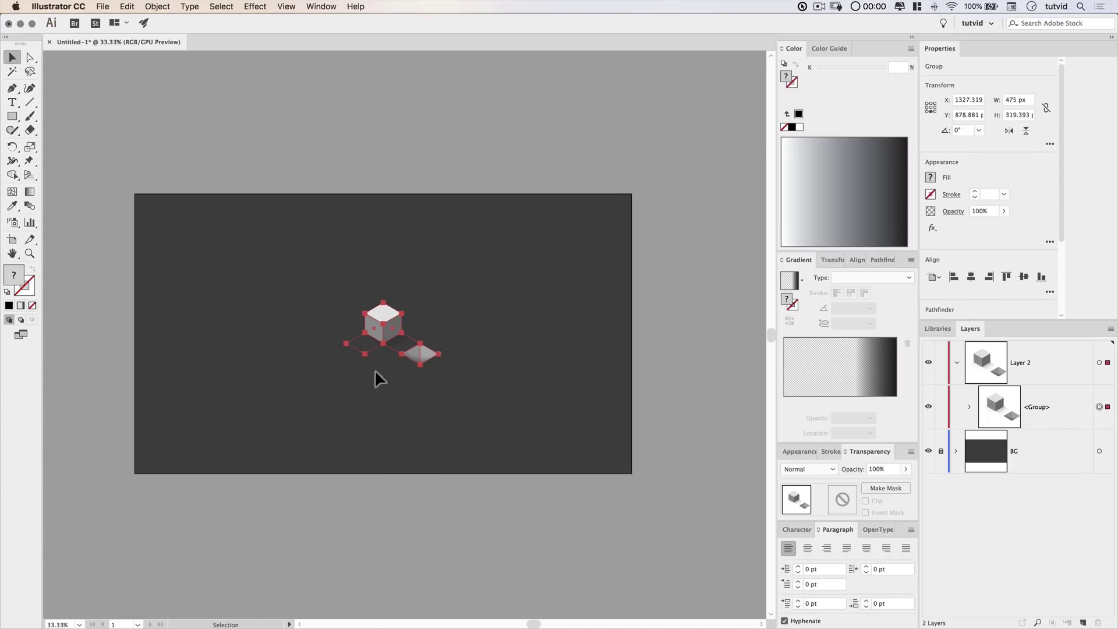
Step: Make a new pattern from the cube-and-diamond group and dismiss the notice
left_click(157, 7)
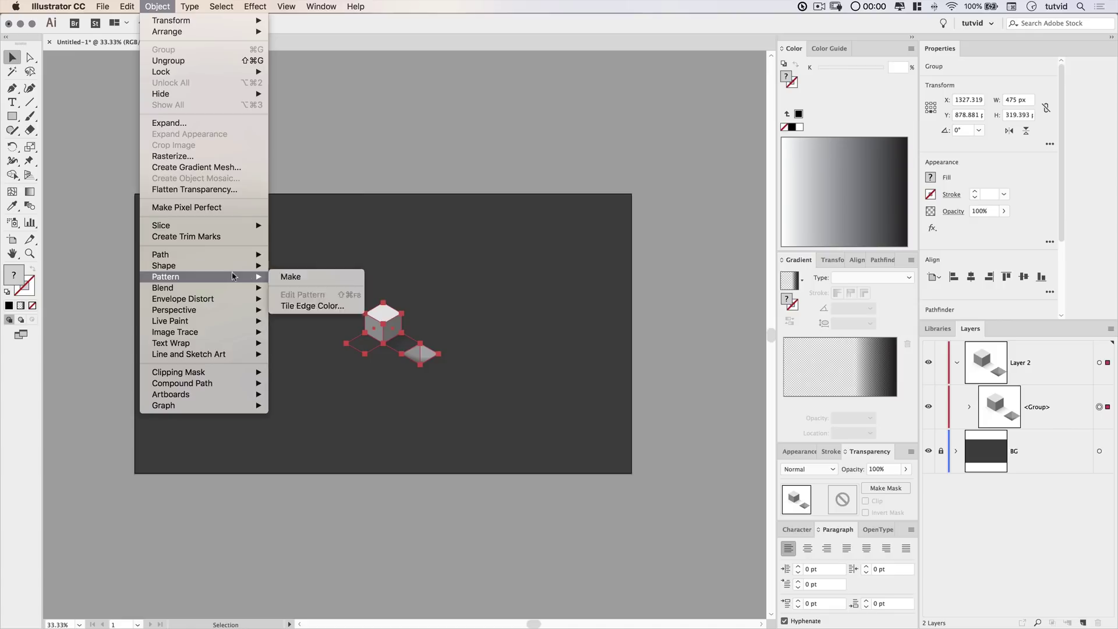
mouse_move(244, 276)
left_click(315, 280)
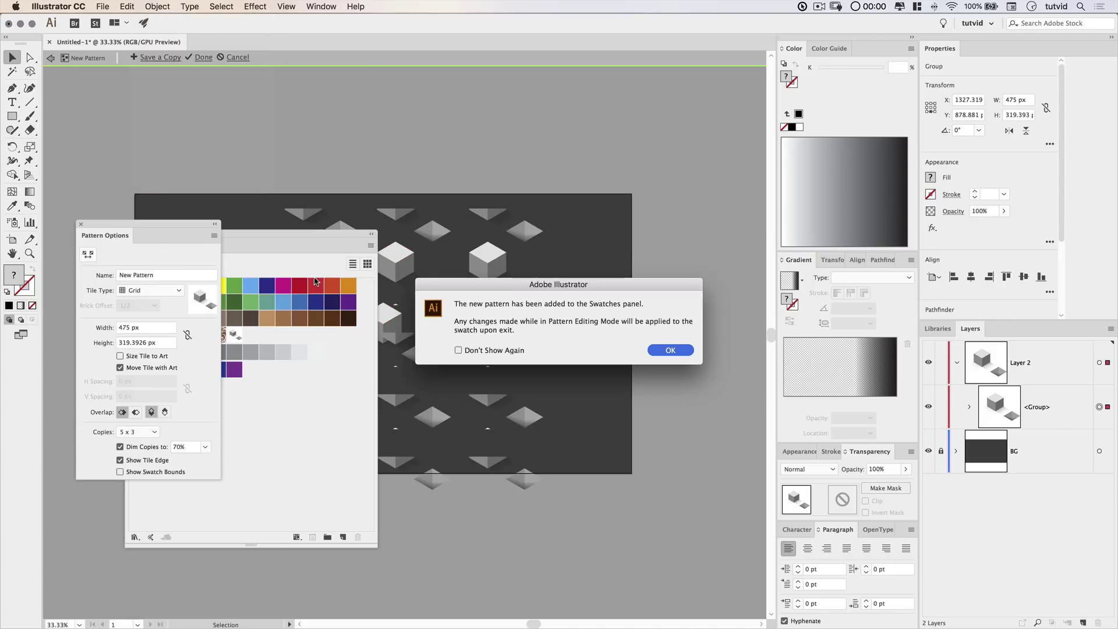
left_click_drag(543, 282, 423, 261)
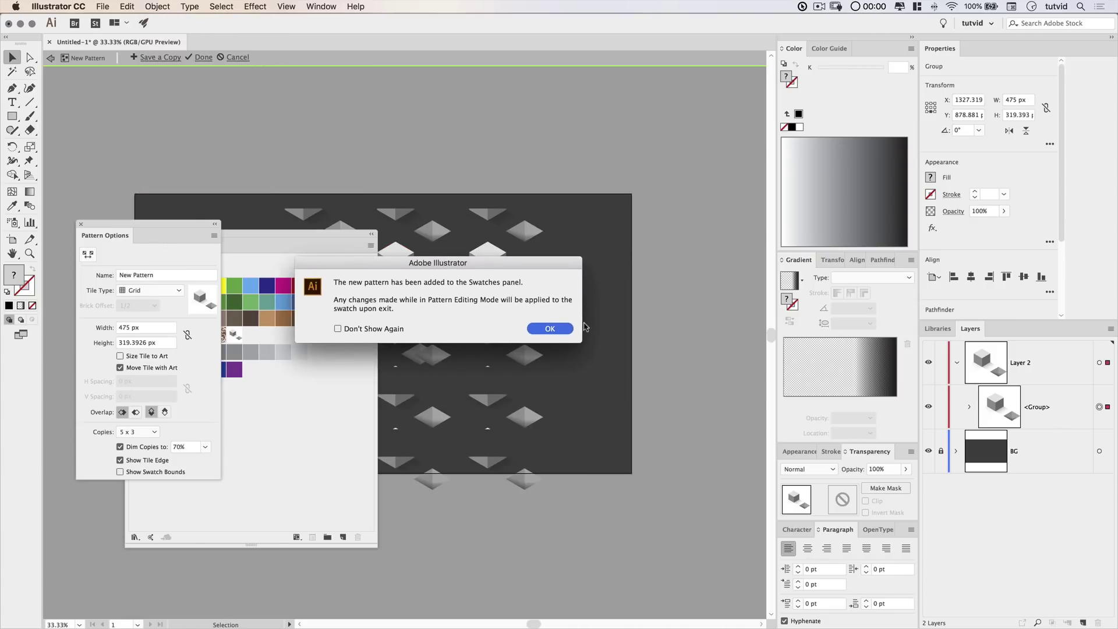
left_click(533, 330)
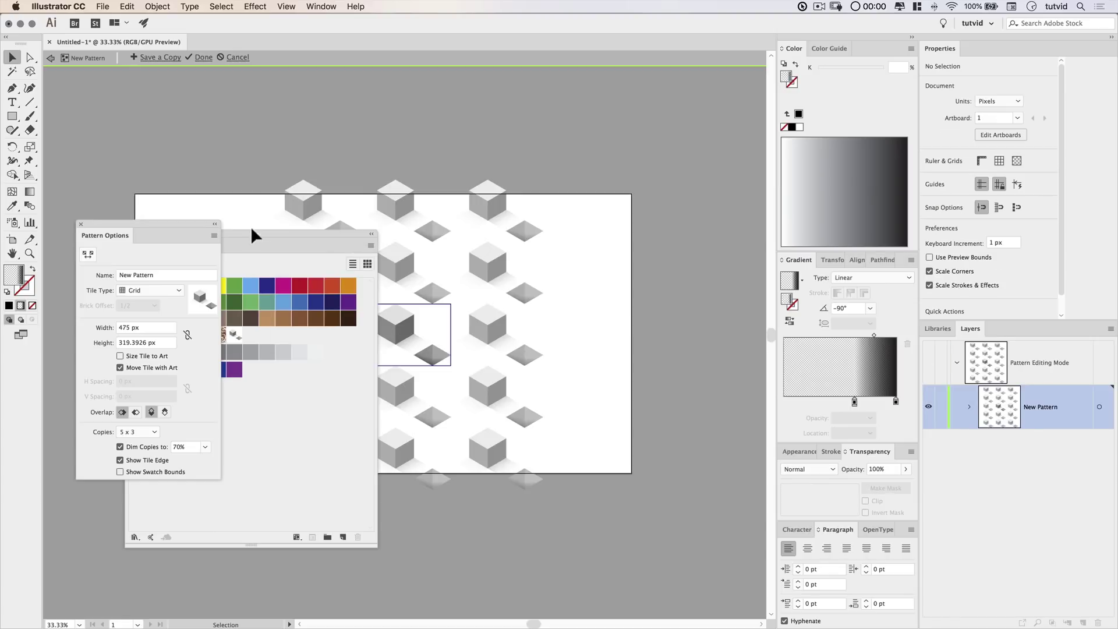
Step: Try Brick by Row tiling, then set the pattern's tile type back to Grid
left_click_drag(281, 231, 930, 252)
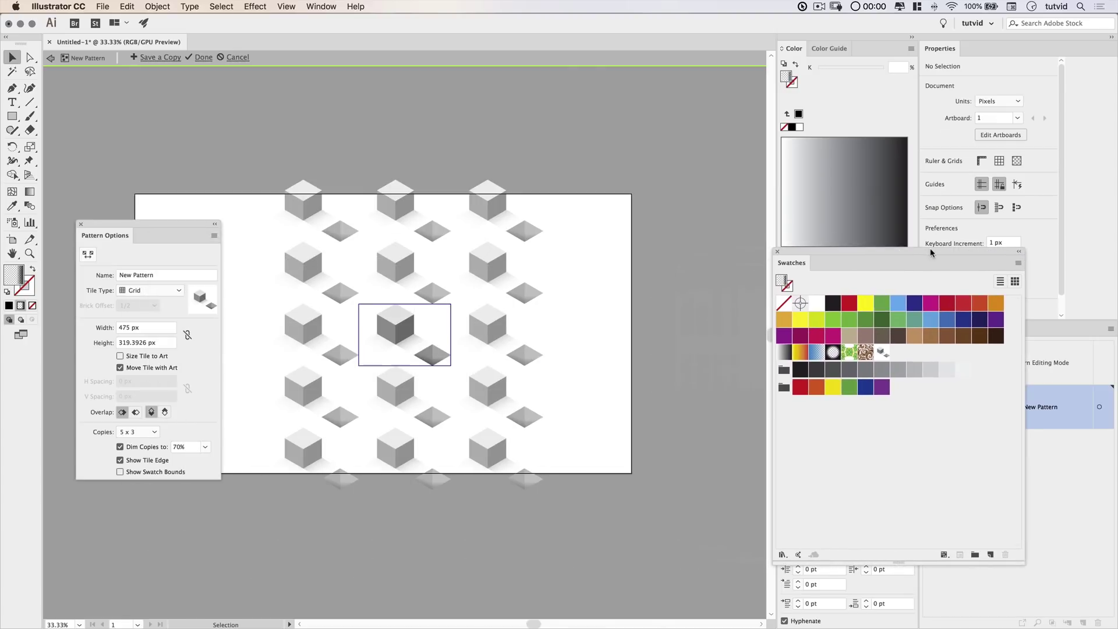
left_click_drag(151, 229, 134, 242)
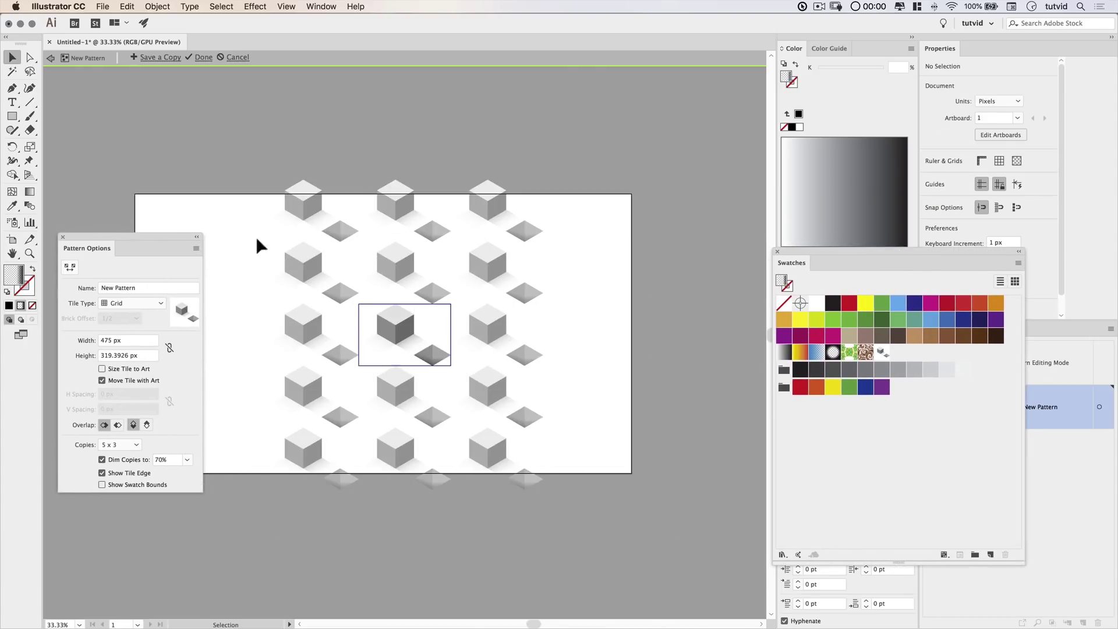
left_click(133, 304)
left_click(142, 330)
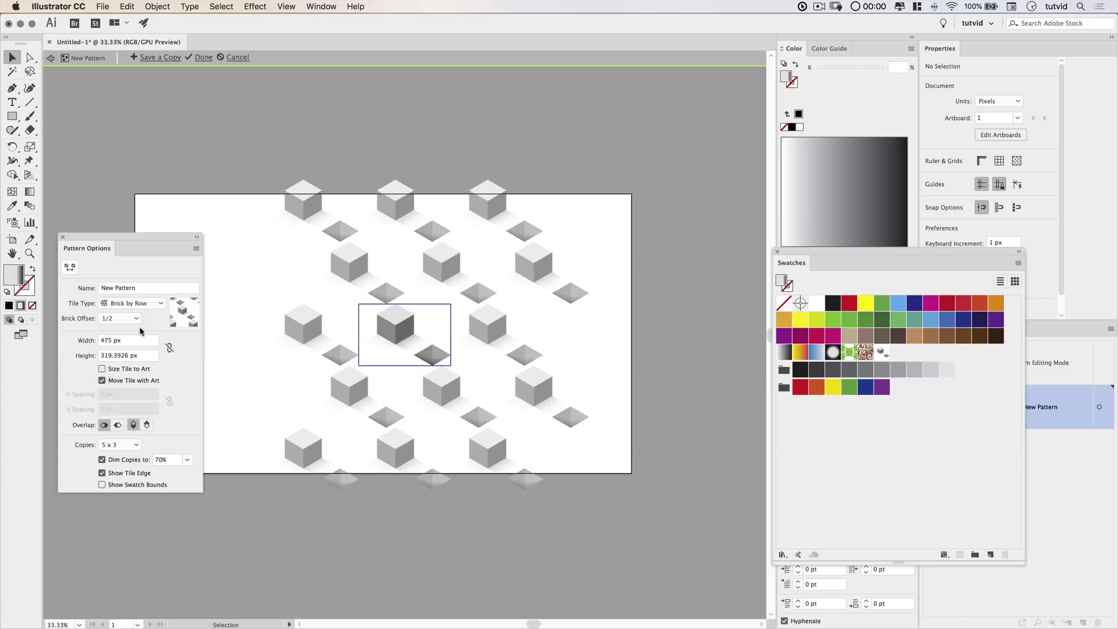
left_click(131, 307)
left_click(132, 317)
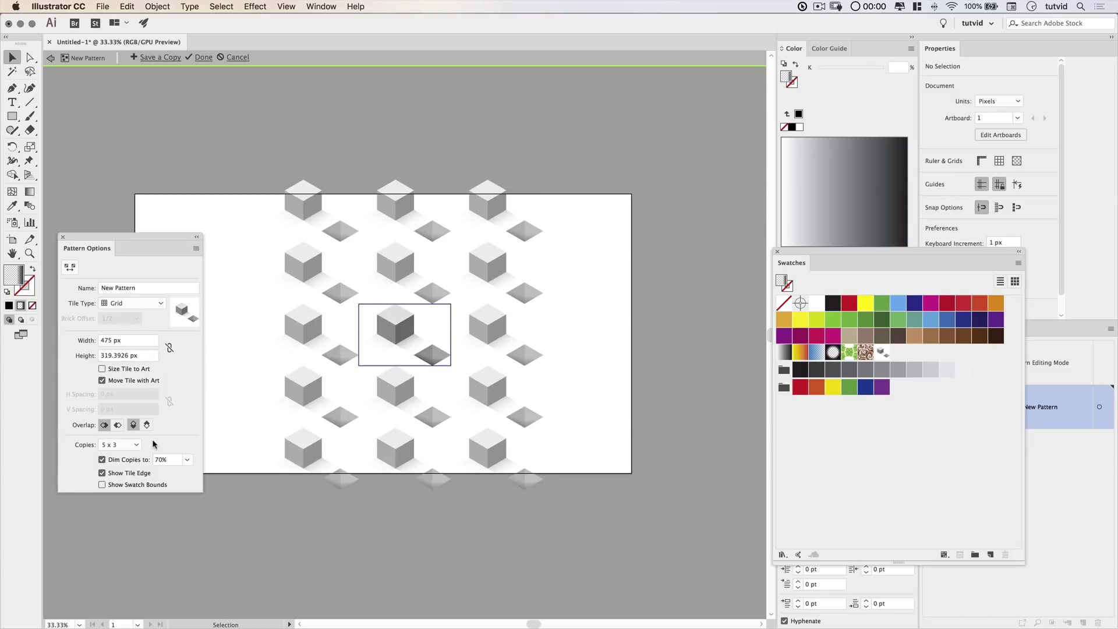
Step: Preview the pattern with 5 x 7 copies and finish pattern editing
left_click(135, 443)
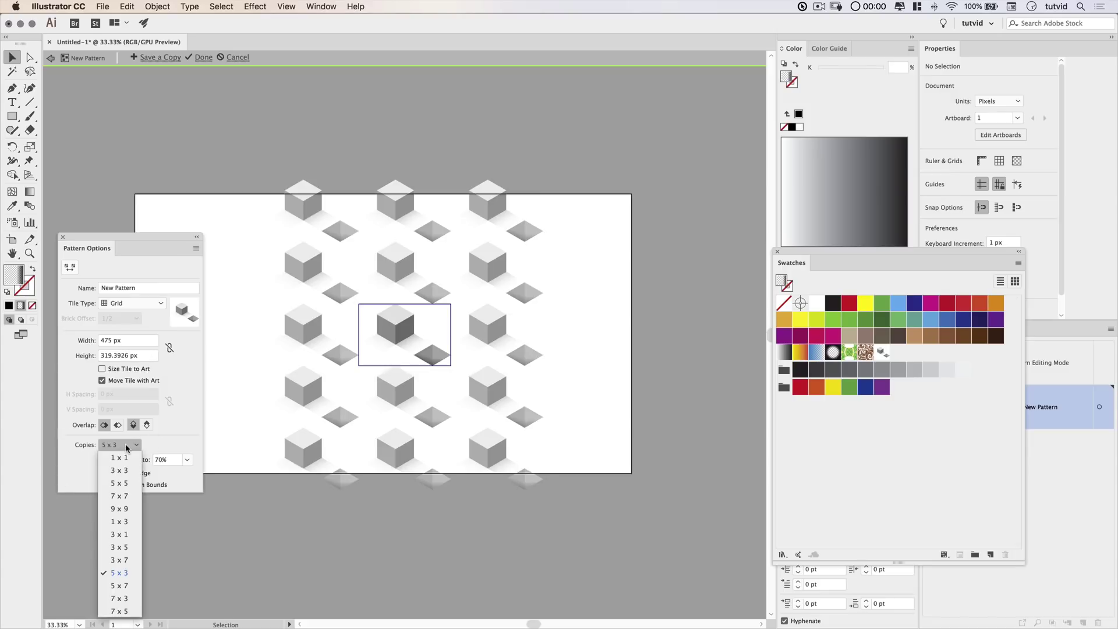
left_click(126, 586)
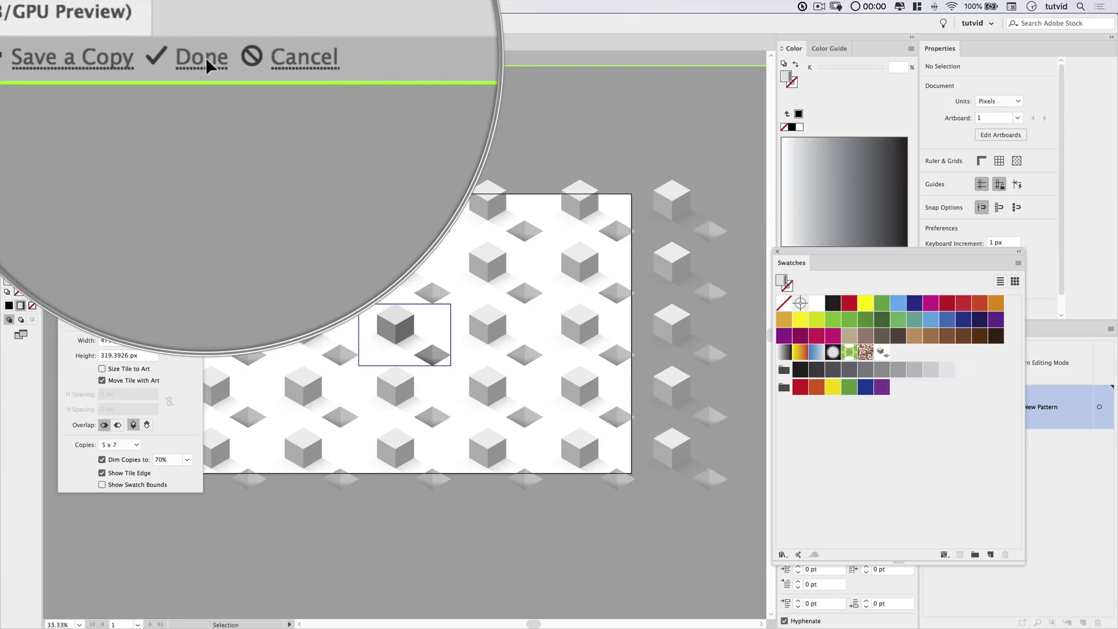
left_click(204, 57)
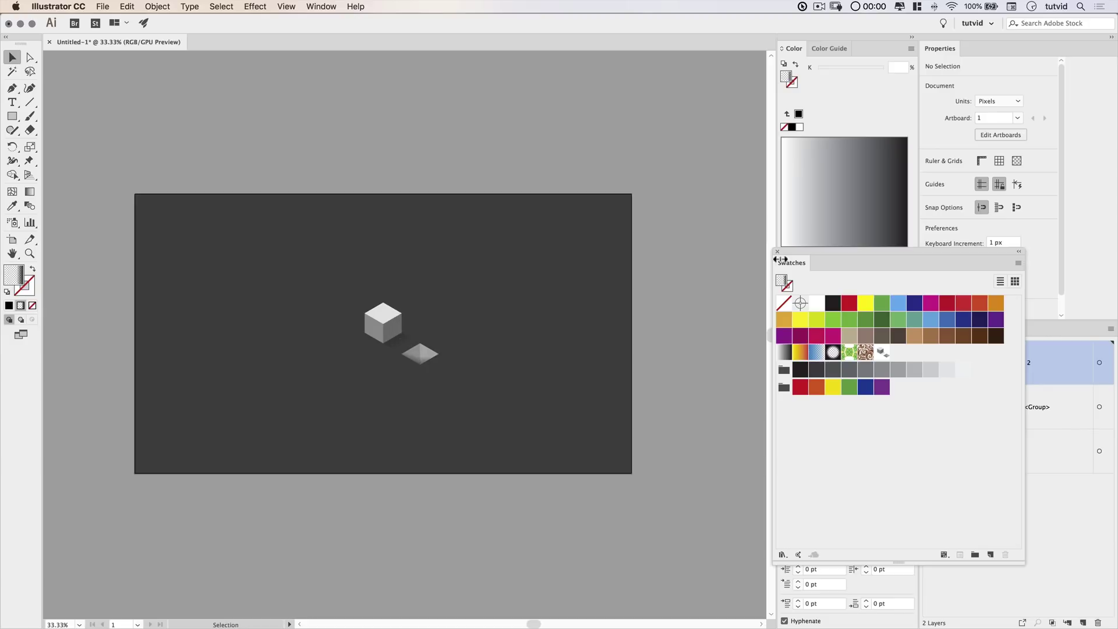
Step: Dock and shrink the Swatches panel, then move the cube group off the artboard and hide it
left_click_drag(848, 256, 126, 69)
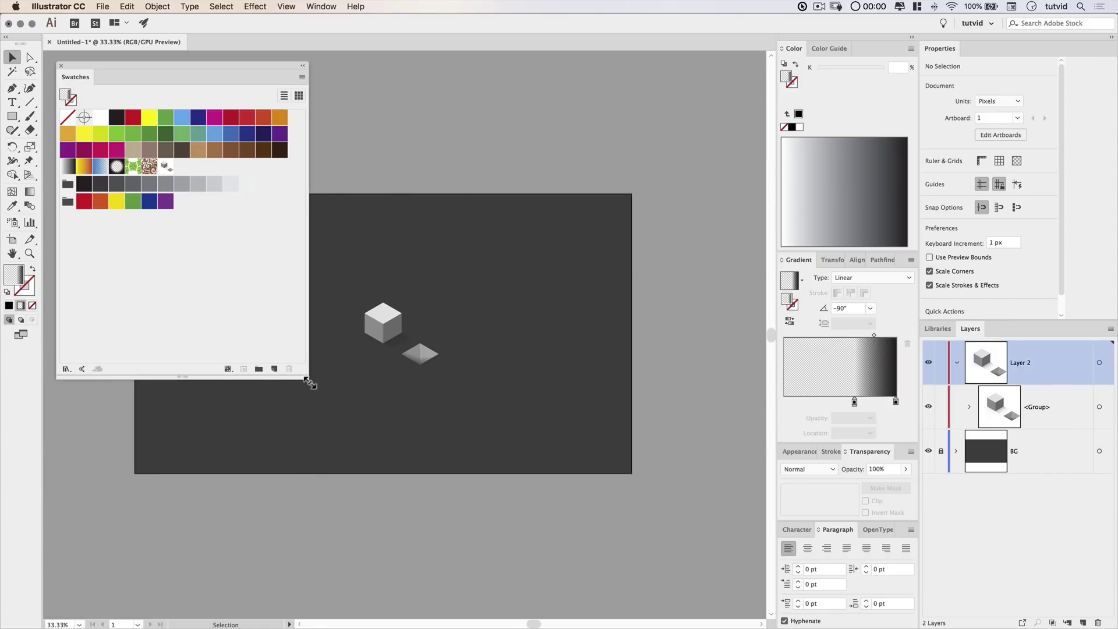
left_click_drag(309, 380, 293, 229)
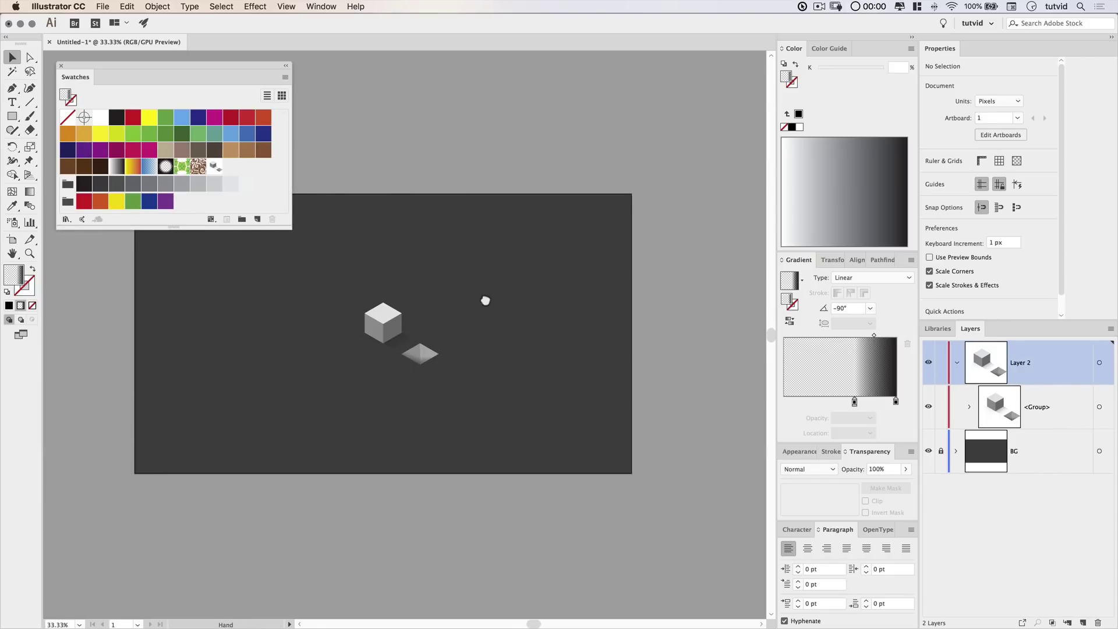
left_click_drag(485, 300, 515, 312)
left_click_drag(359, 373, 86, 529)
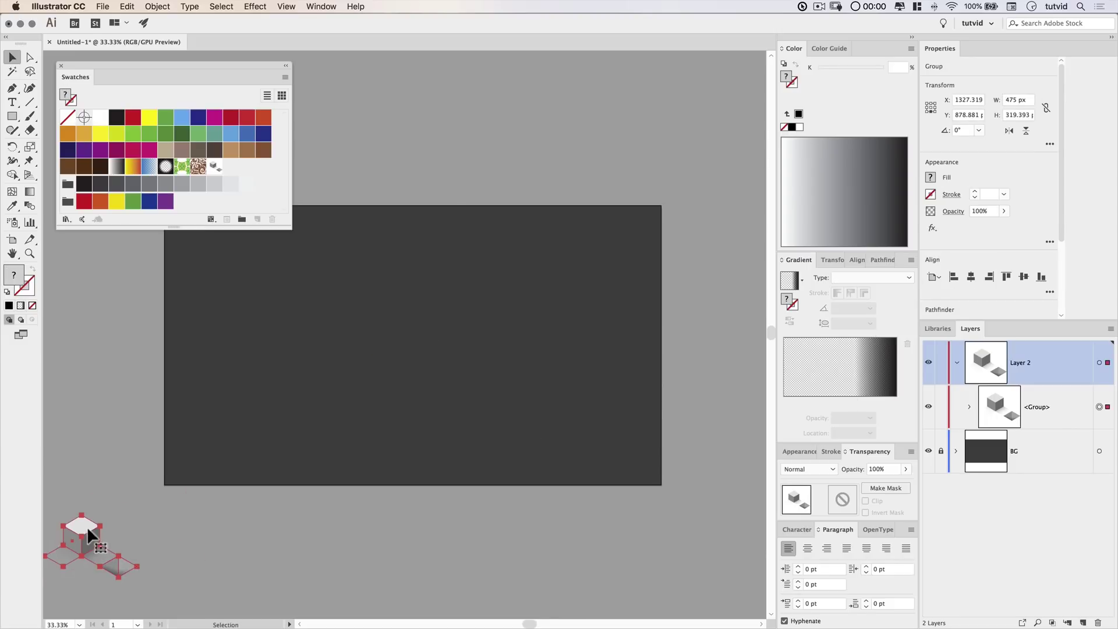
left_click(931, 407)
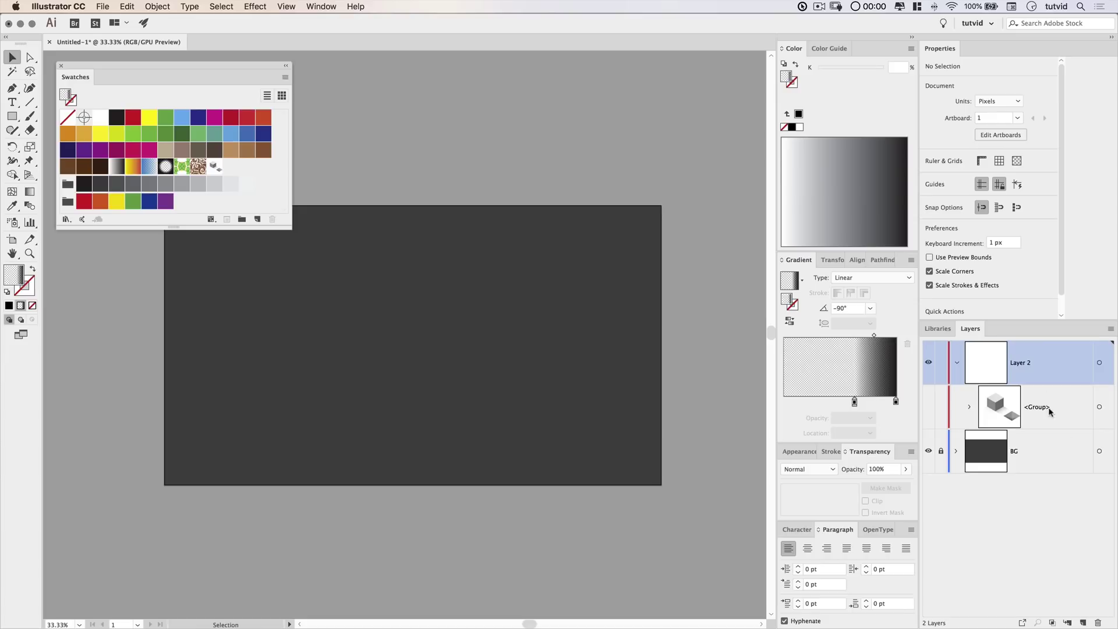
Step: Select the dark background rectangle, lock the BG layer and make Layer 2 active
left_click(1099, 452)
left_click(127, 6)
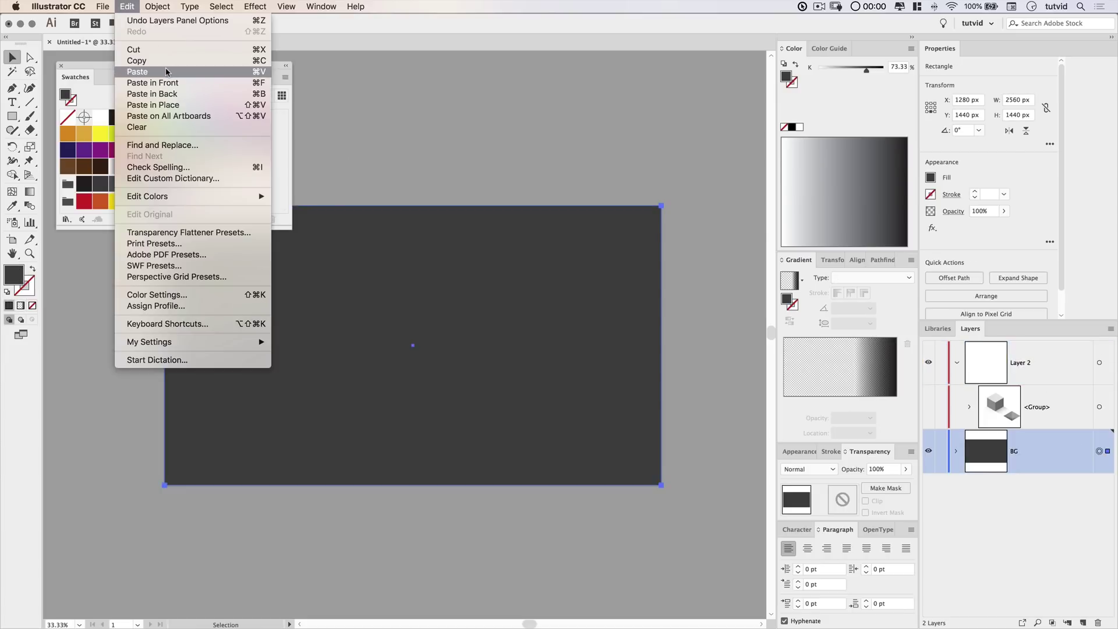
left_click(952, 459)
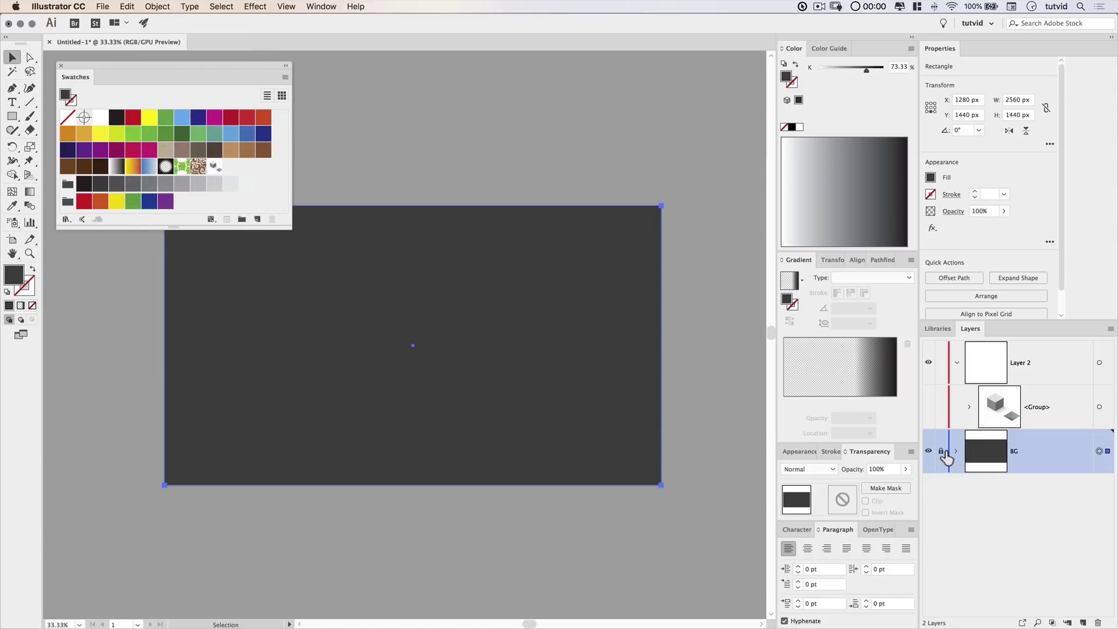
left_click(941, 452)
left_click(1045, 378)
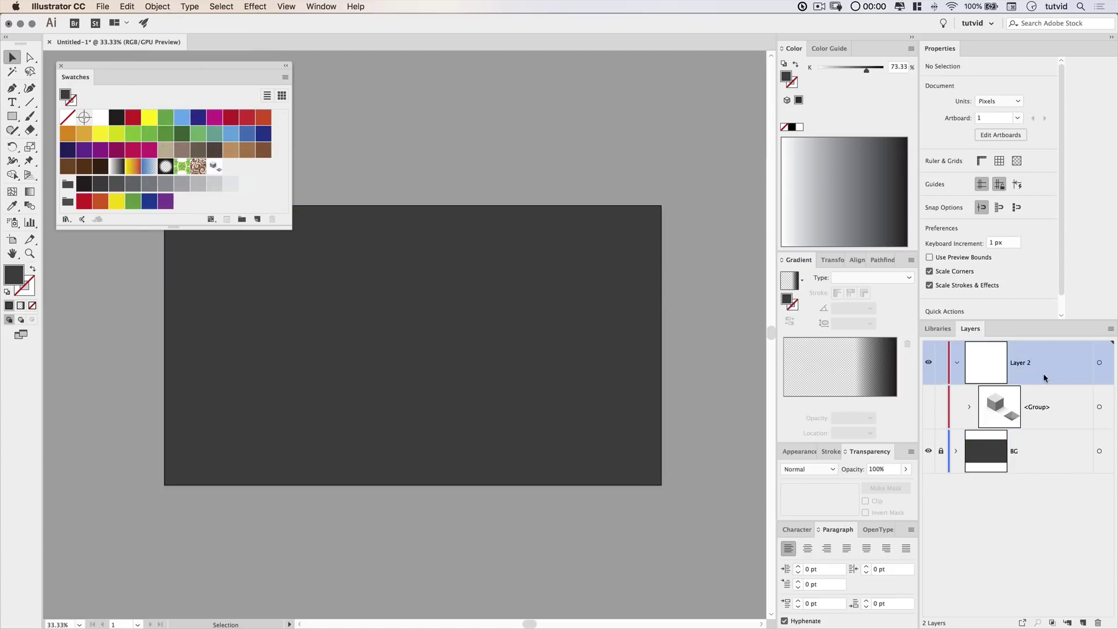
left_click(128, 6)
Step: Paste a copy of the dark rectangle in front on Layer 2 and fill it with New Pattern
left_click(210, 85)
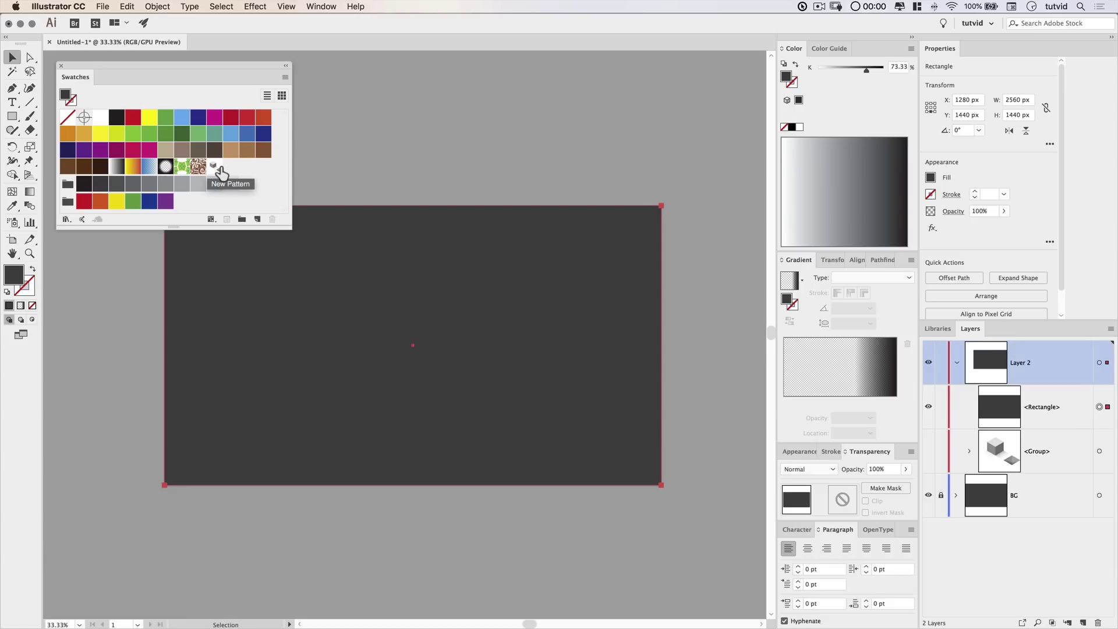
left_click(217, 167)
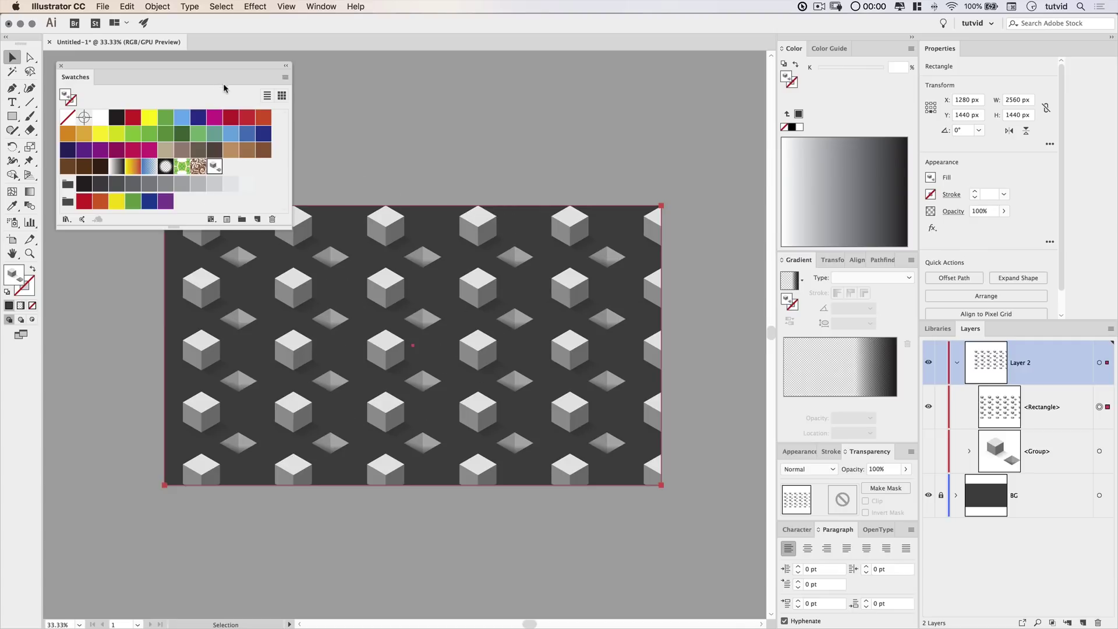
left_click_drag(291, 228, 176, 184)
left_click(61, 65)
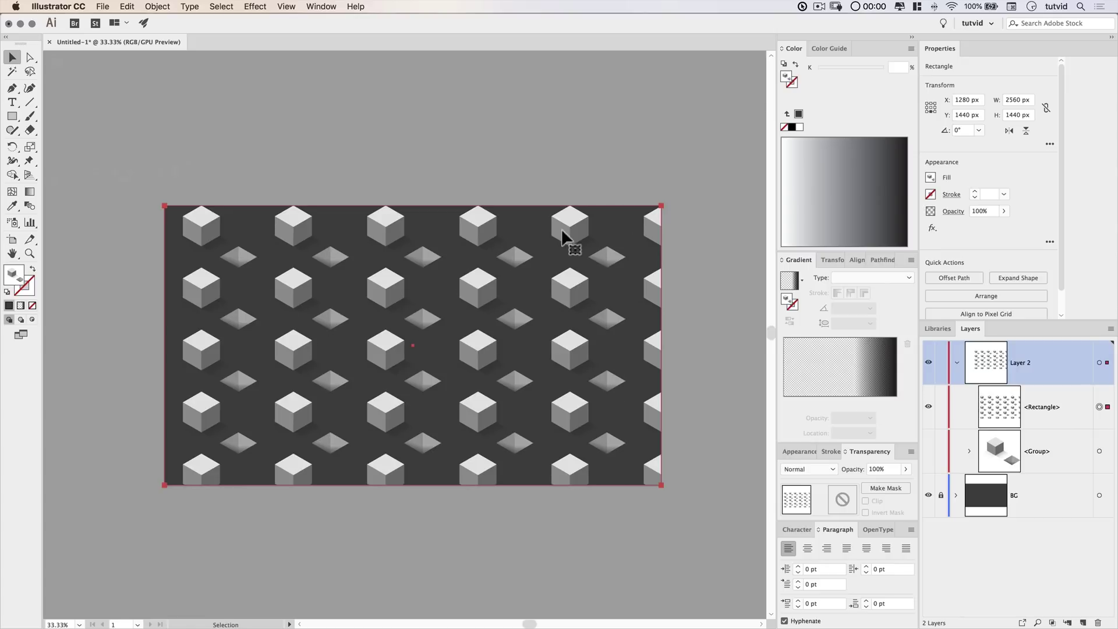
Step: Stretch the pattern rectangle's top, left and right edges past the artboard and reposition it
left_click(30, 58)
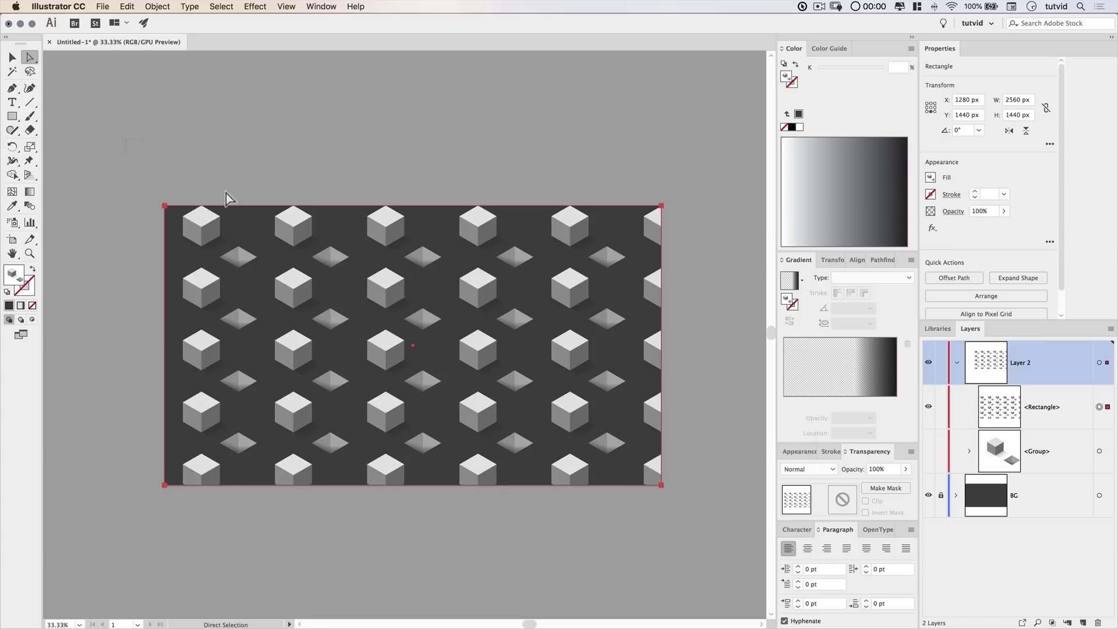
left_click_drag(661, 205, 661, 166)
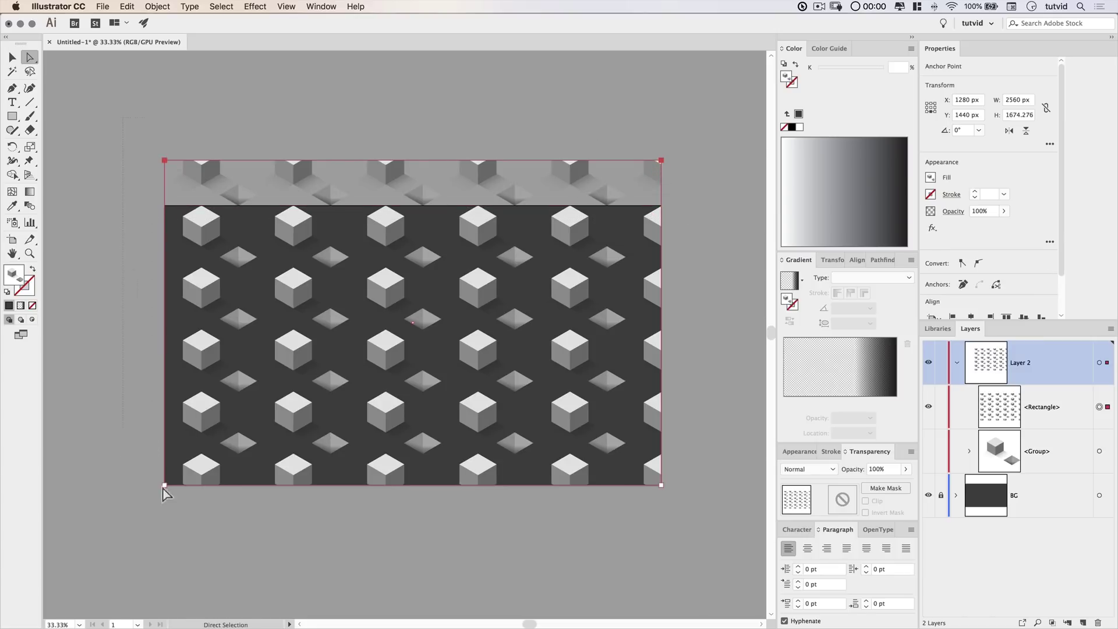
left_click_drag(152, 480, 112, 481)
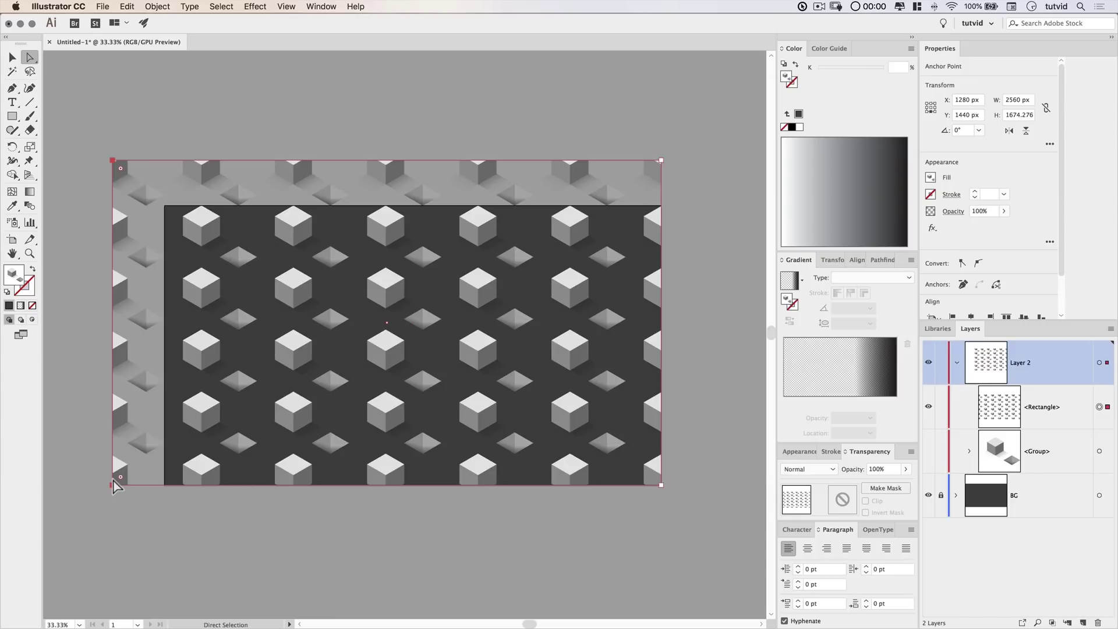
left_click(11, 57)
left_click_drag(291, 229, 259, 261)
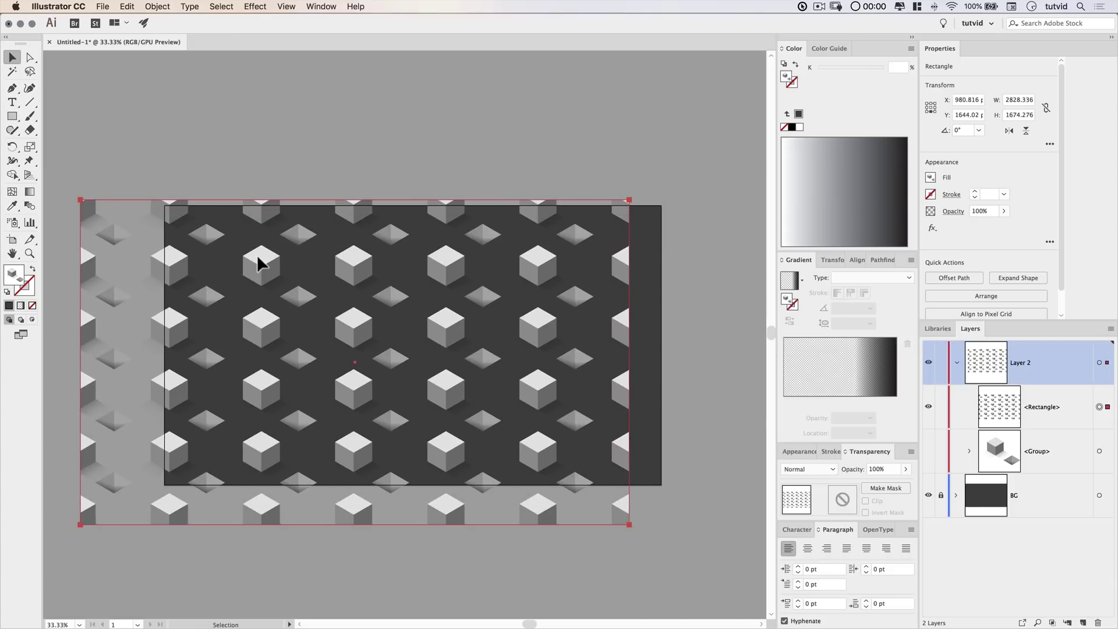
left_click(29, 58)
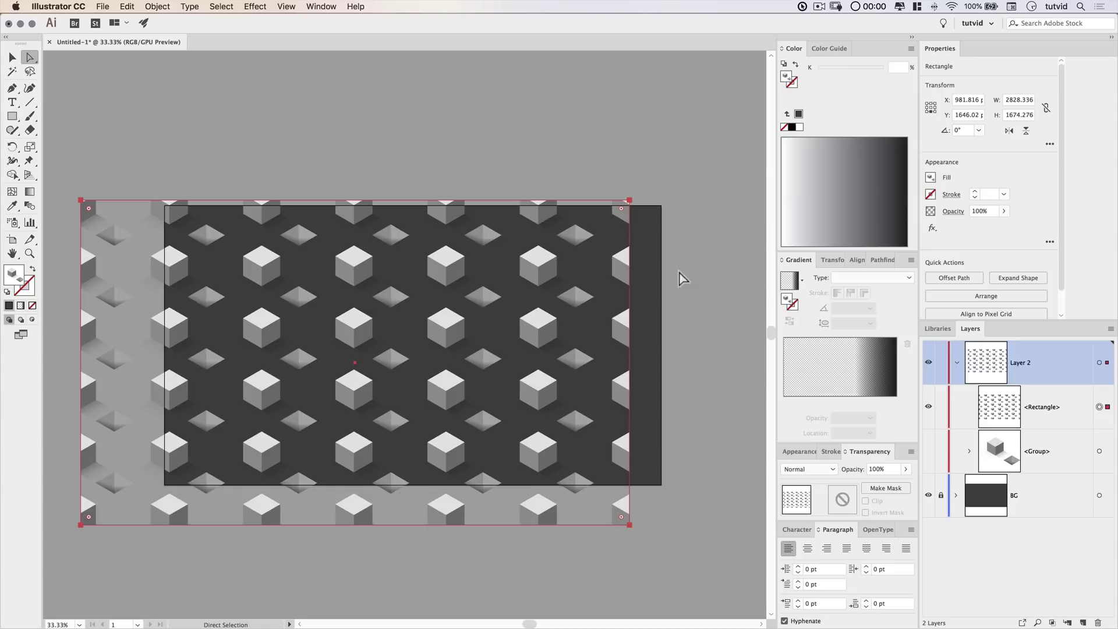
left_click_drag(630, 523, 680, 525)
key("v")
left_click(731, 369)
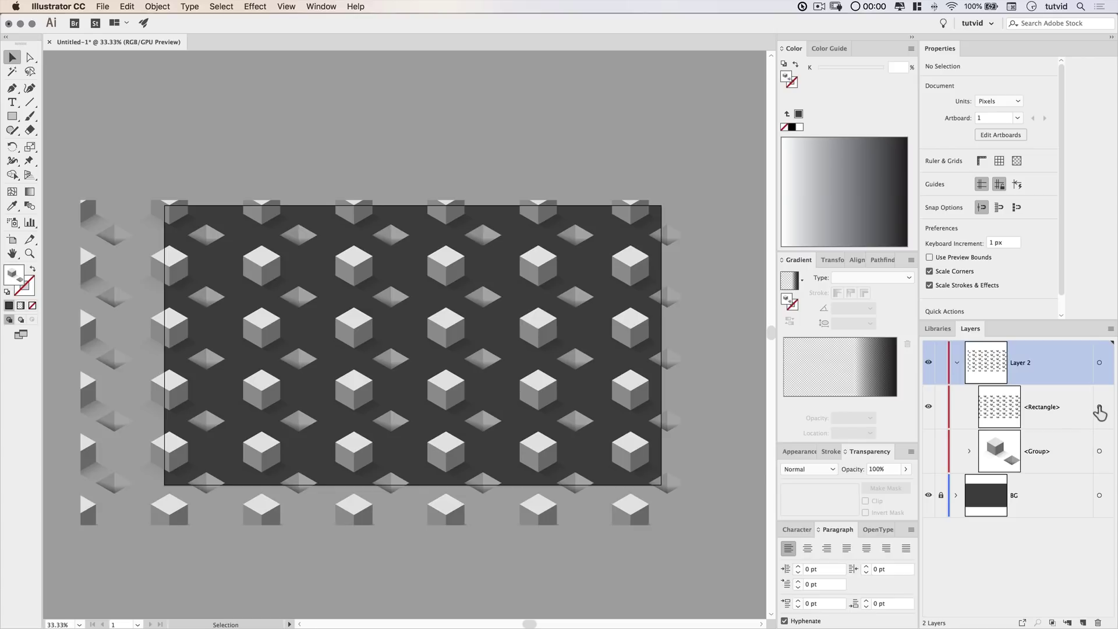
Step: Give the pattern rectangle an opacity mask containing a white pasted-in-front copy of the pattern
left_click(1098, 406)
left_click(842, 499)
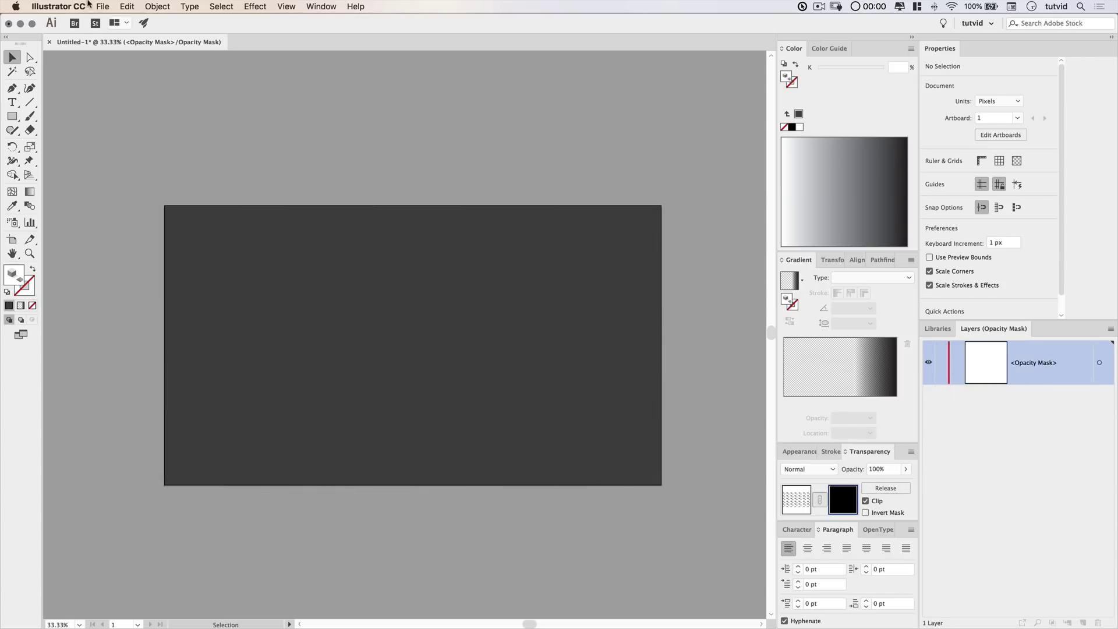
left_click(127, 6)
left_click(166, 83)
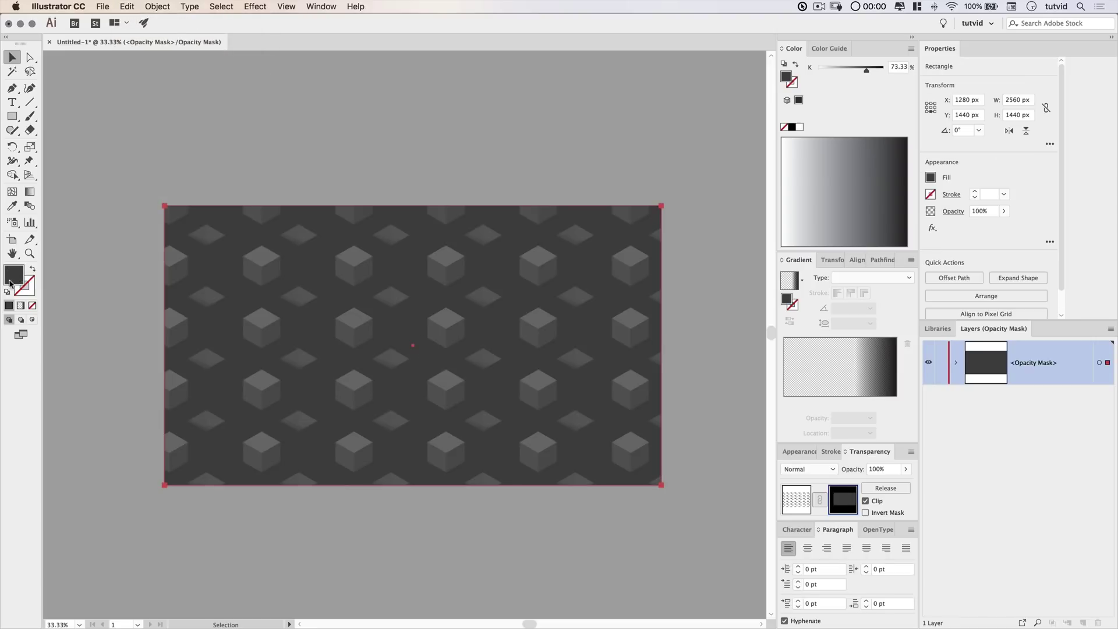
left_click(800, 127)
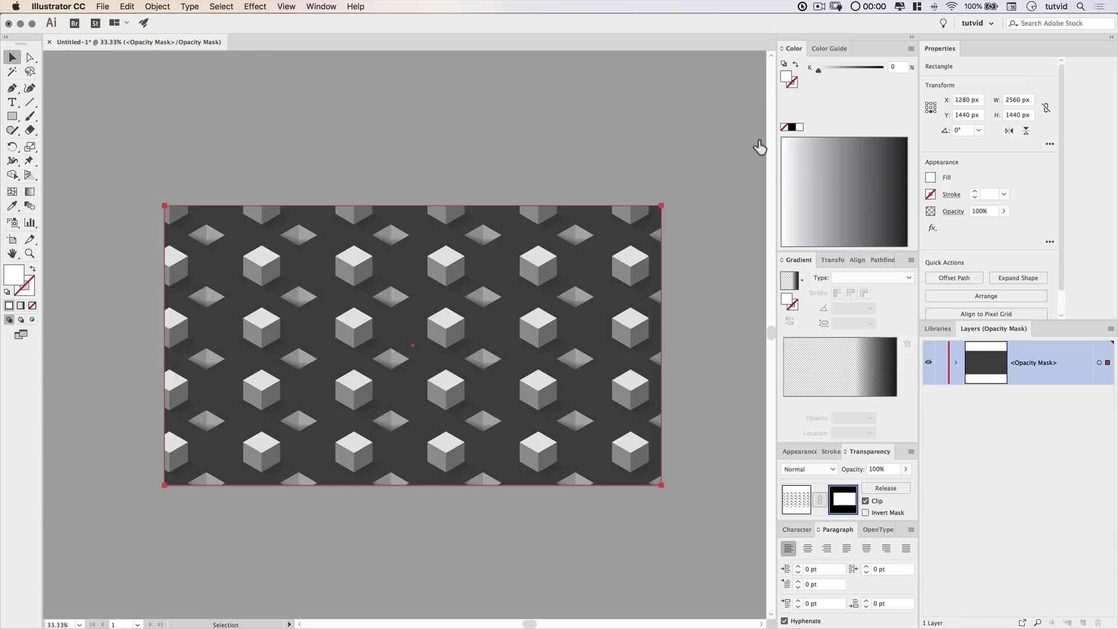
left_click(796, 502)
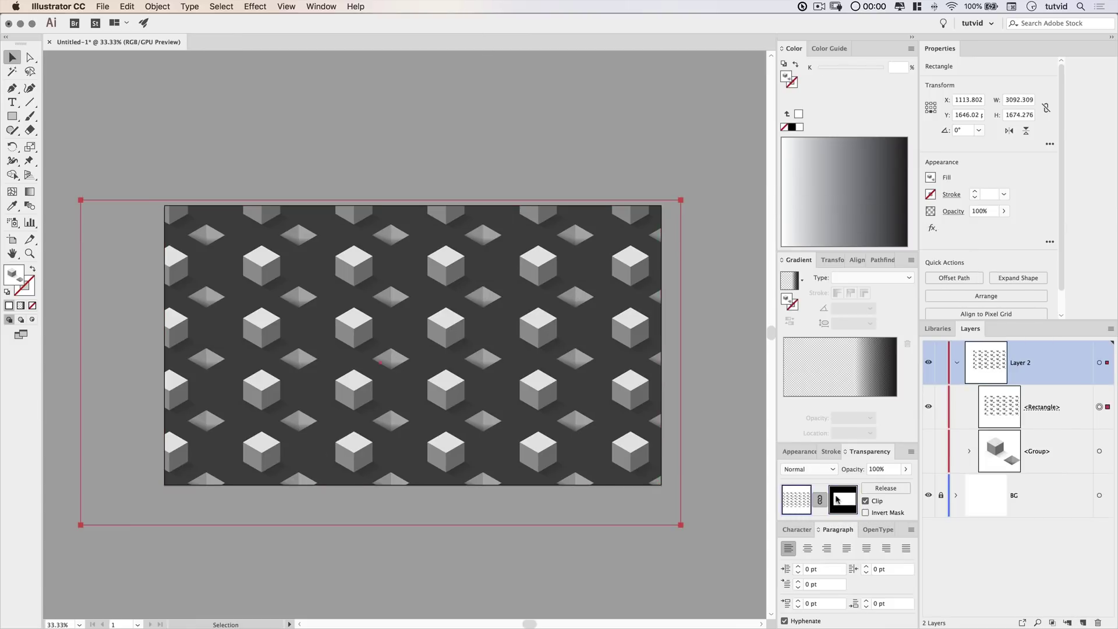
left_click(538, 100)
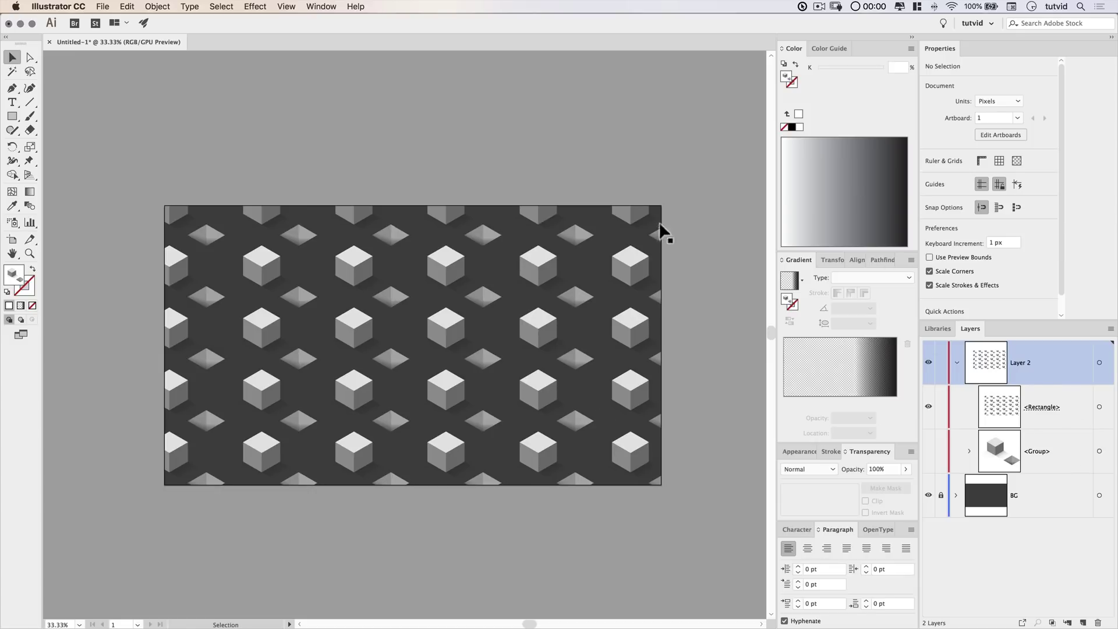
Step: Paste a copy of the background rectangle in front and set its K value to 70%
key("a")
key("super+f")
key("v")
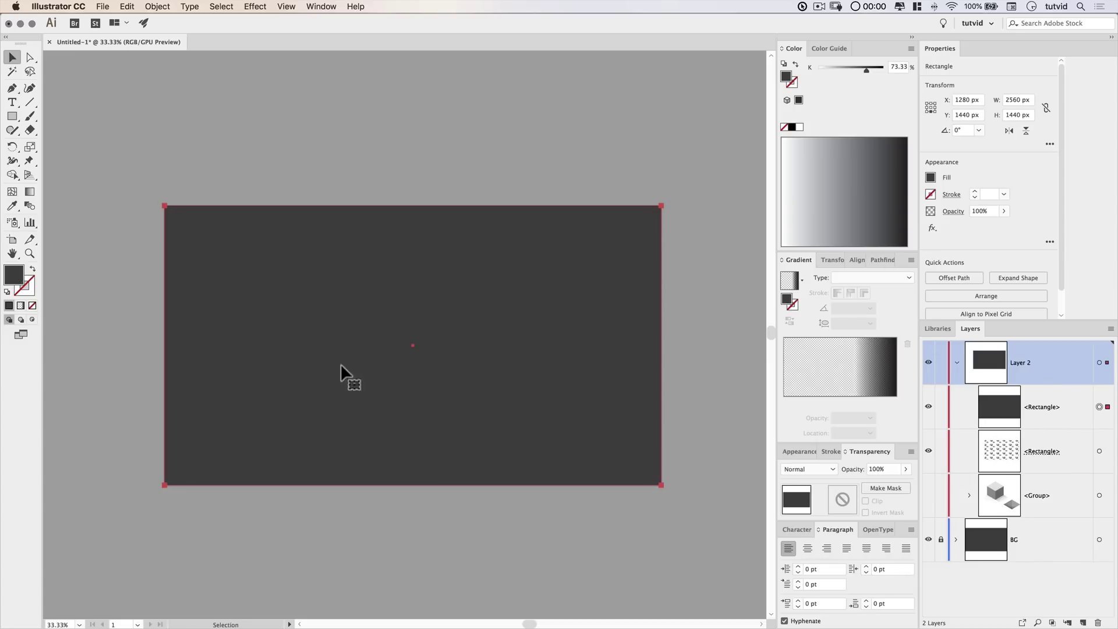
left_click(896, 66)
type("70")
key("Return")
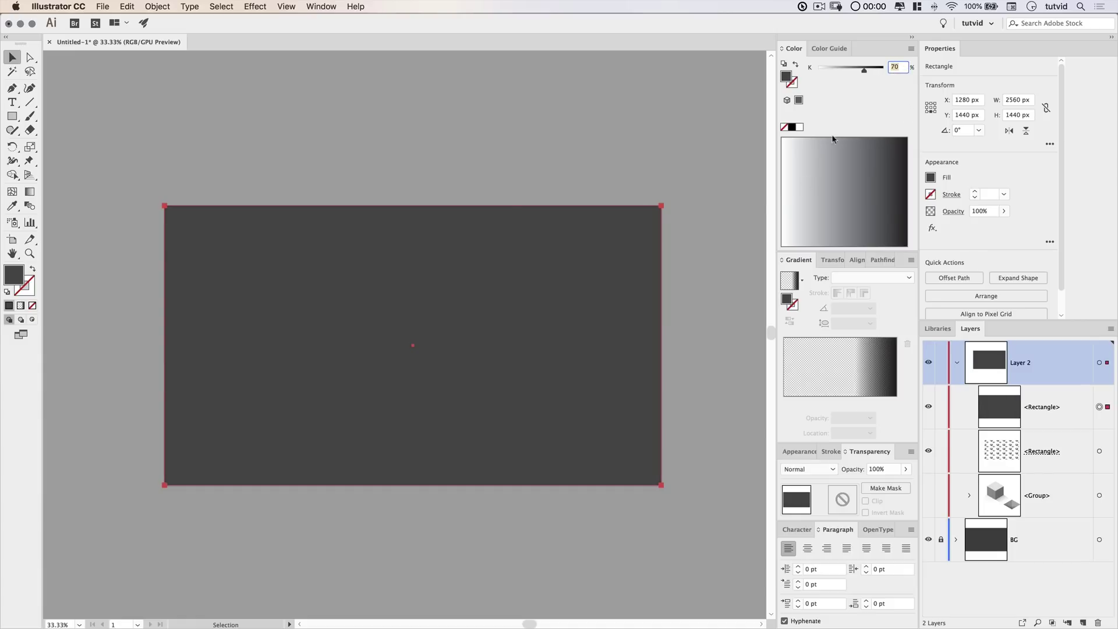
Step: Set the grey rectangle to Overlay blending and drop its opacity to 0%
left_click(830, 469)
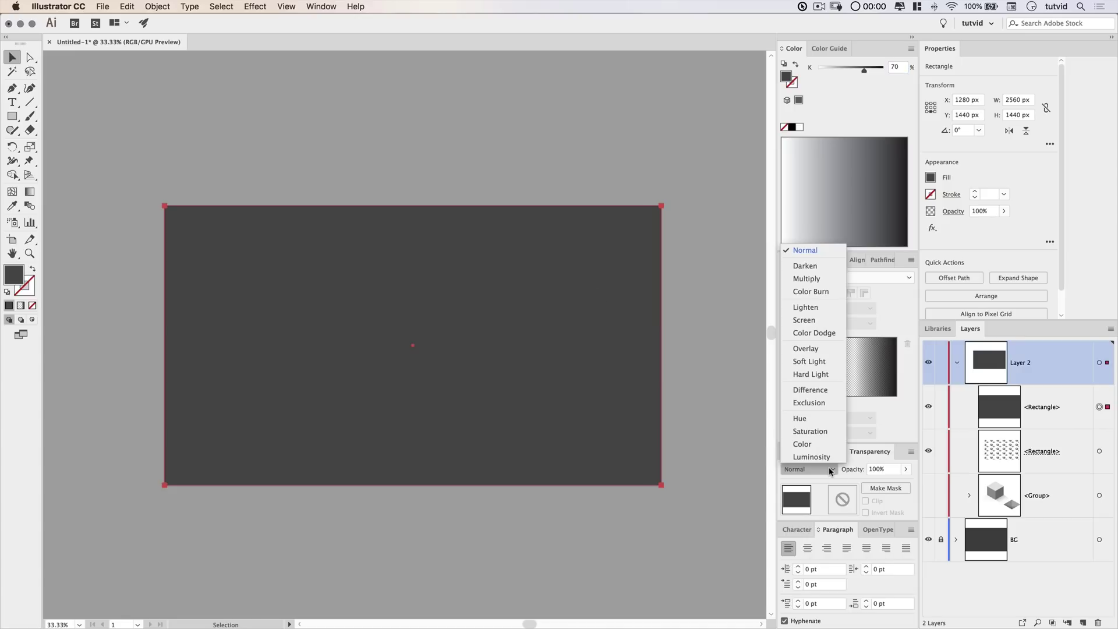
left_click(827, 351)
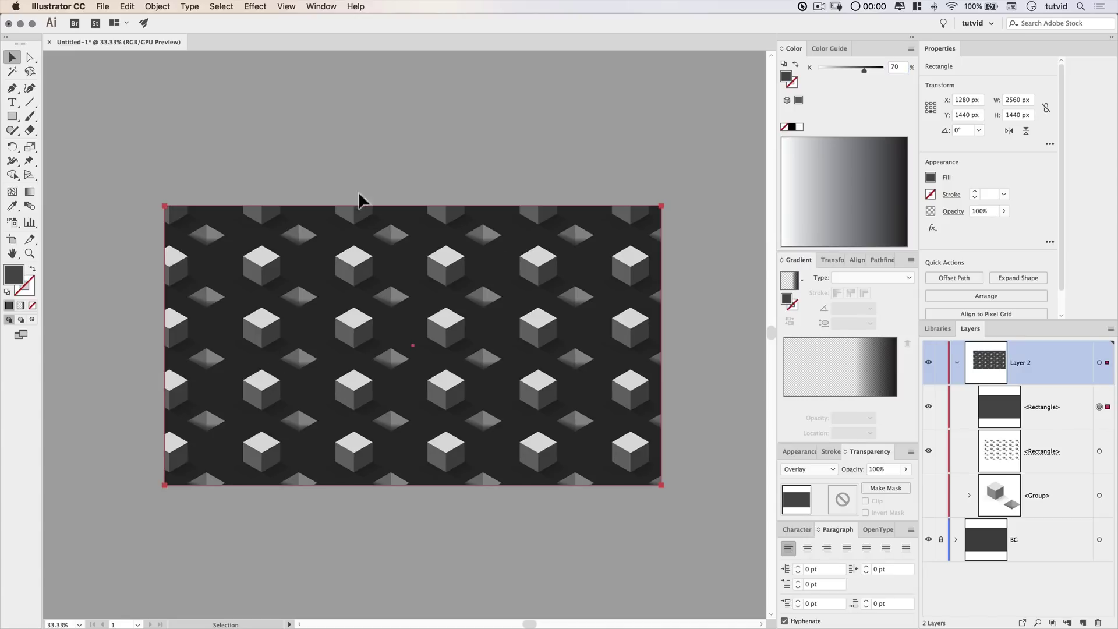
left_click(928, 362)
left_click(929, 362)
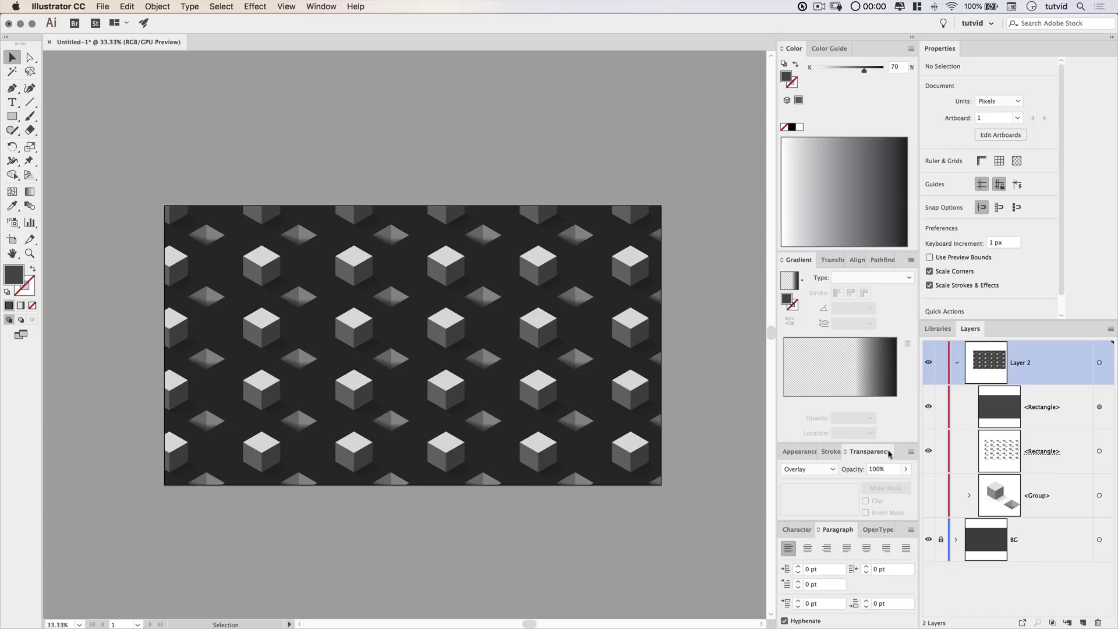
left_click(890, 468)
left_click(482, 316)
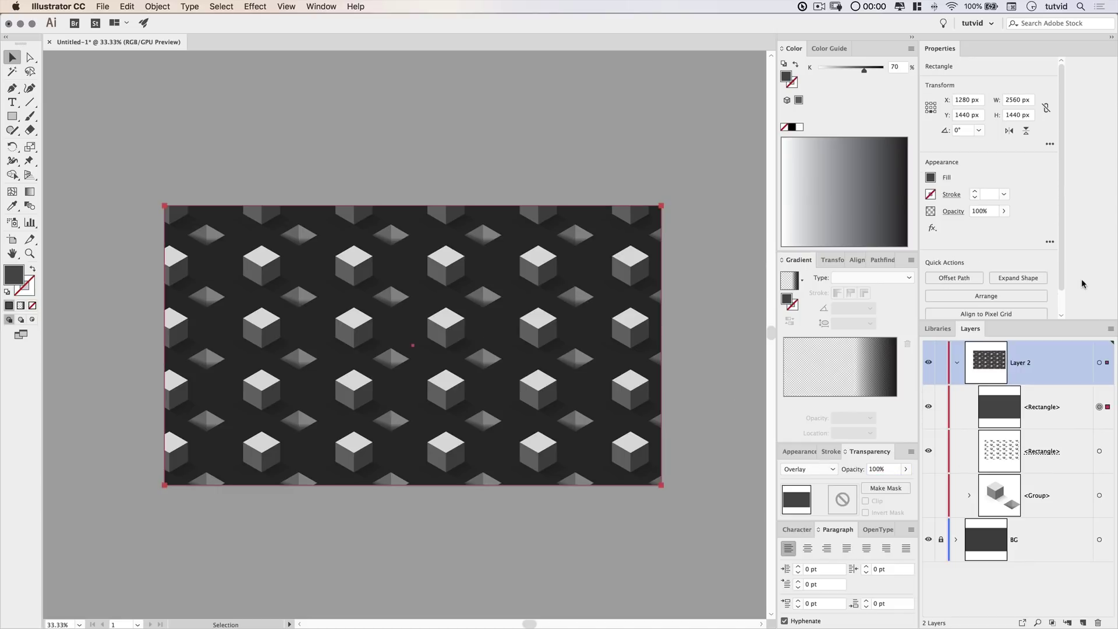
left_click(1002, 211)
left_click_drag(993, 226, 936, 229)
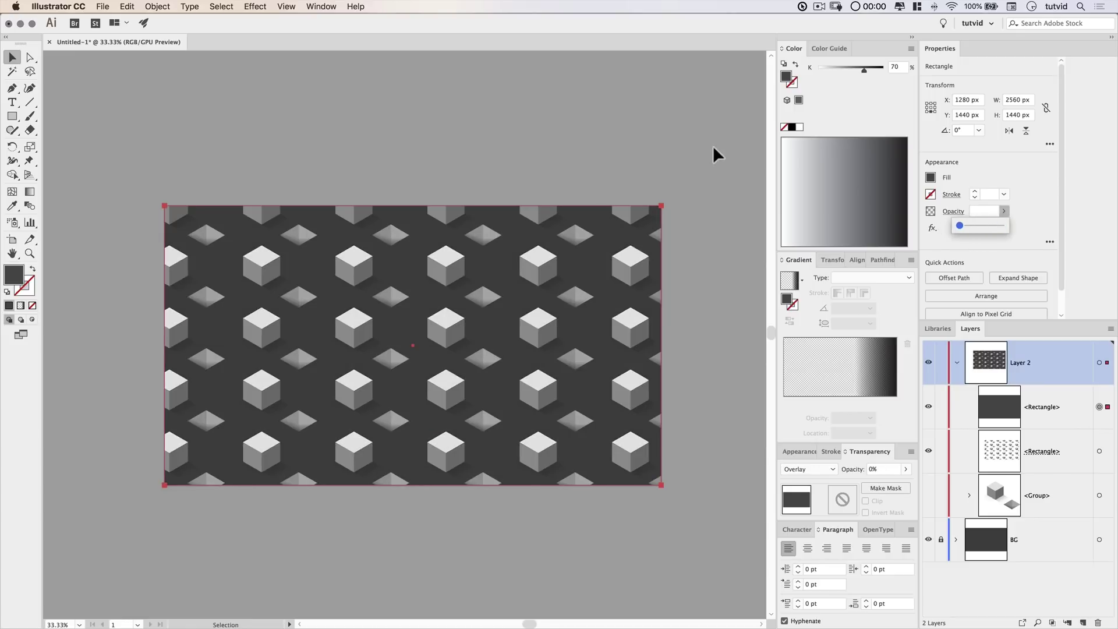
left_click(635, 197)
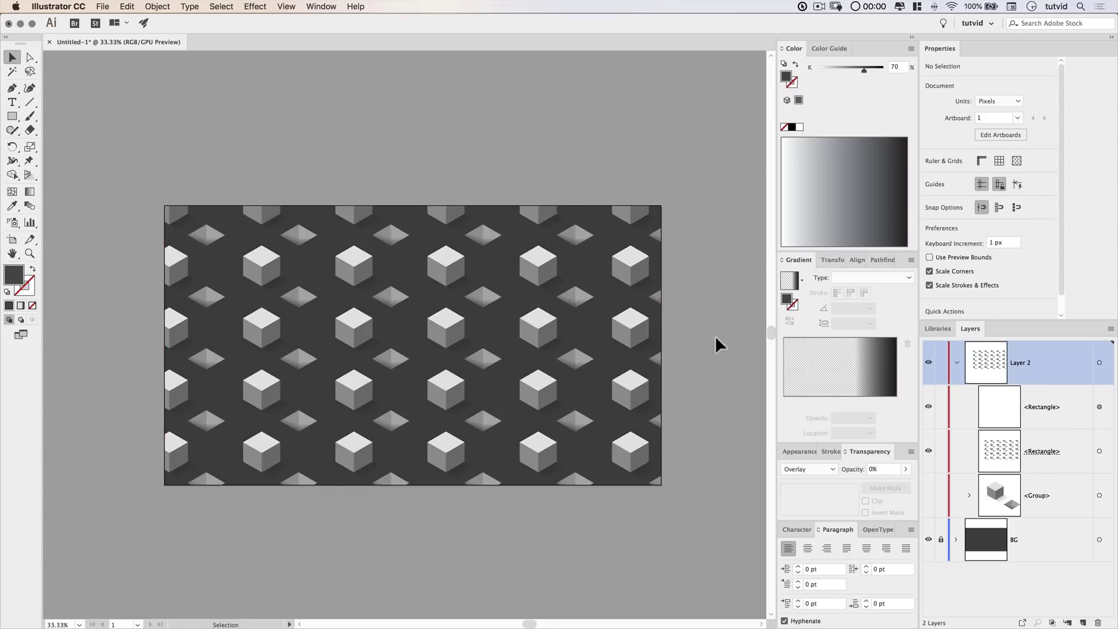
Step: Paste another rectangle in front and fill it with bright blue #3689FF in RGB
left_click(127, 6)
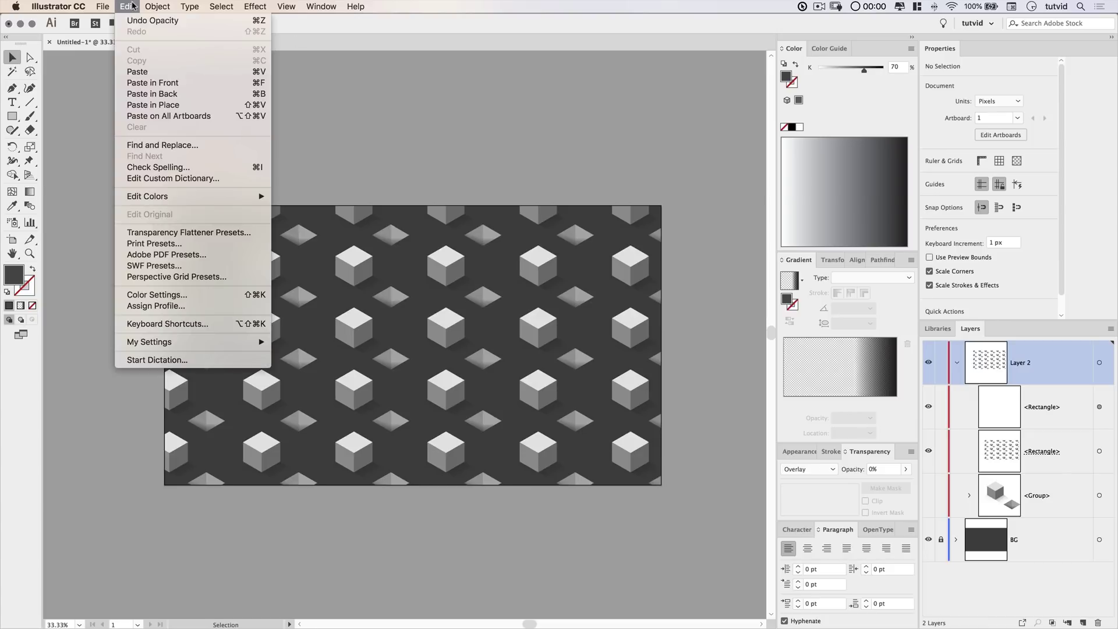
left_click(146, 79)
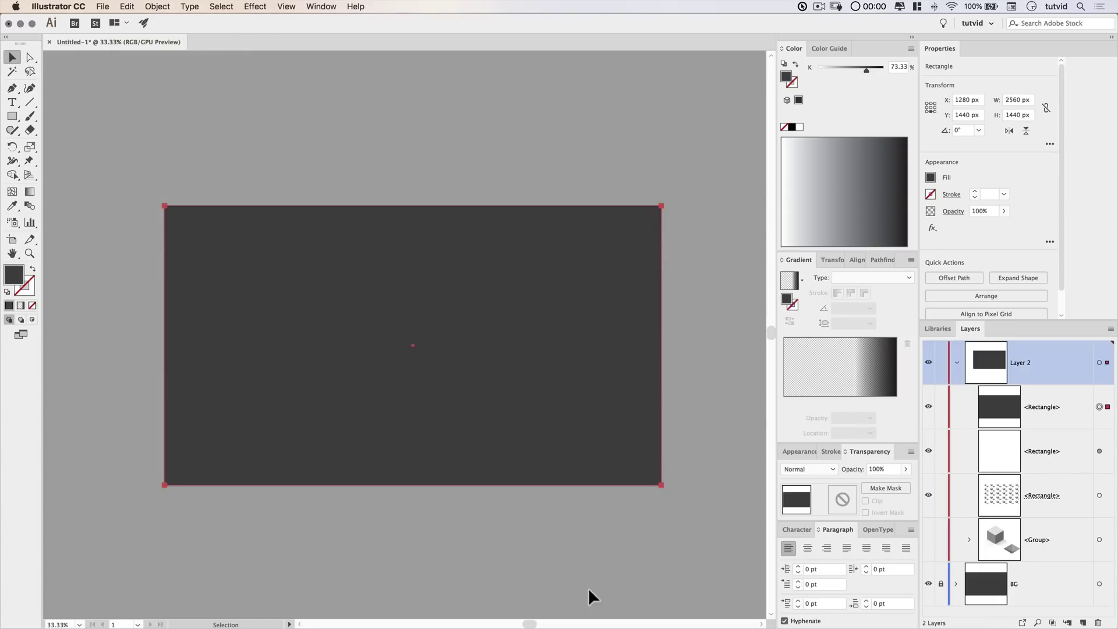
left_click(911, 48)
left_click(945, 82)
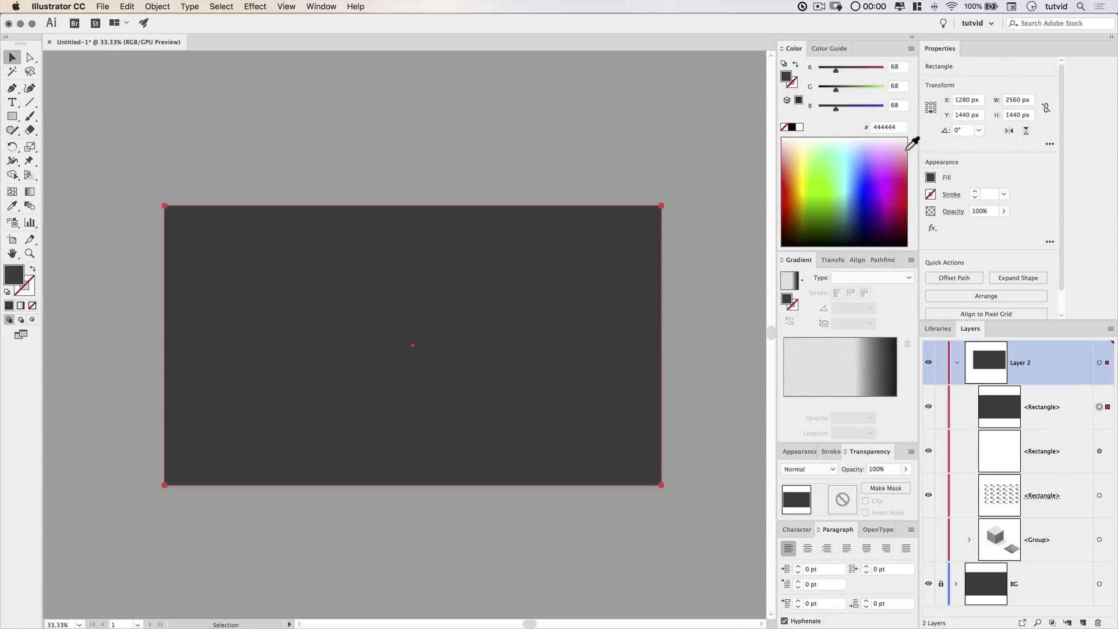
left_click_drag(858, 182, 856, 186)
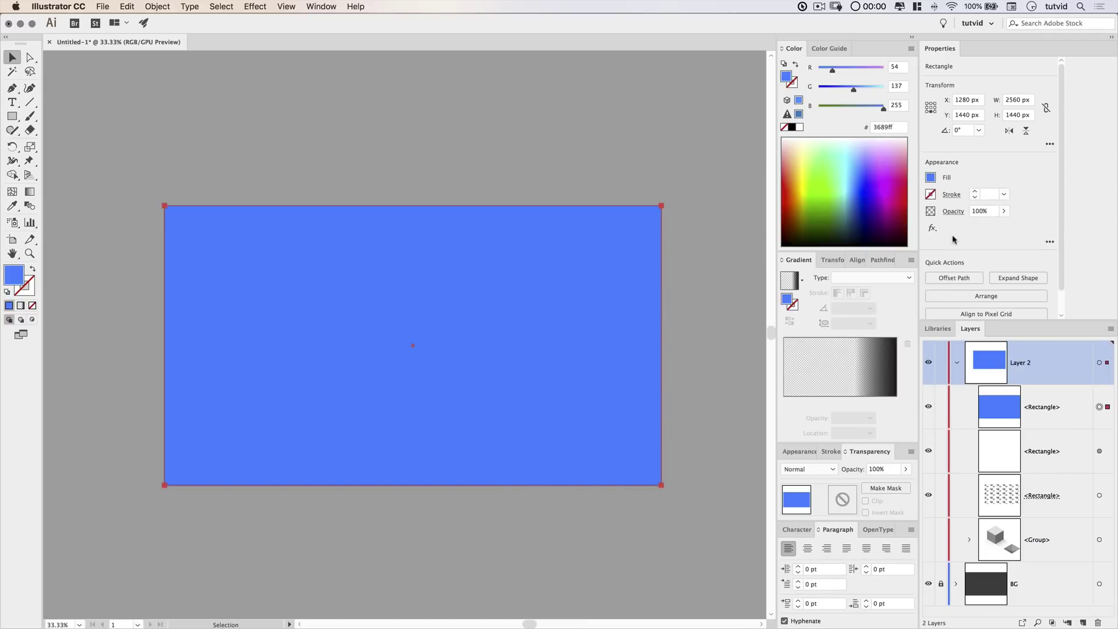
Step: Set the blue rectangle's blend mode to Color
left_click(950, 213)
left_click(870, 230)
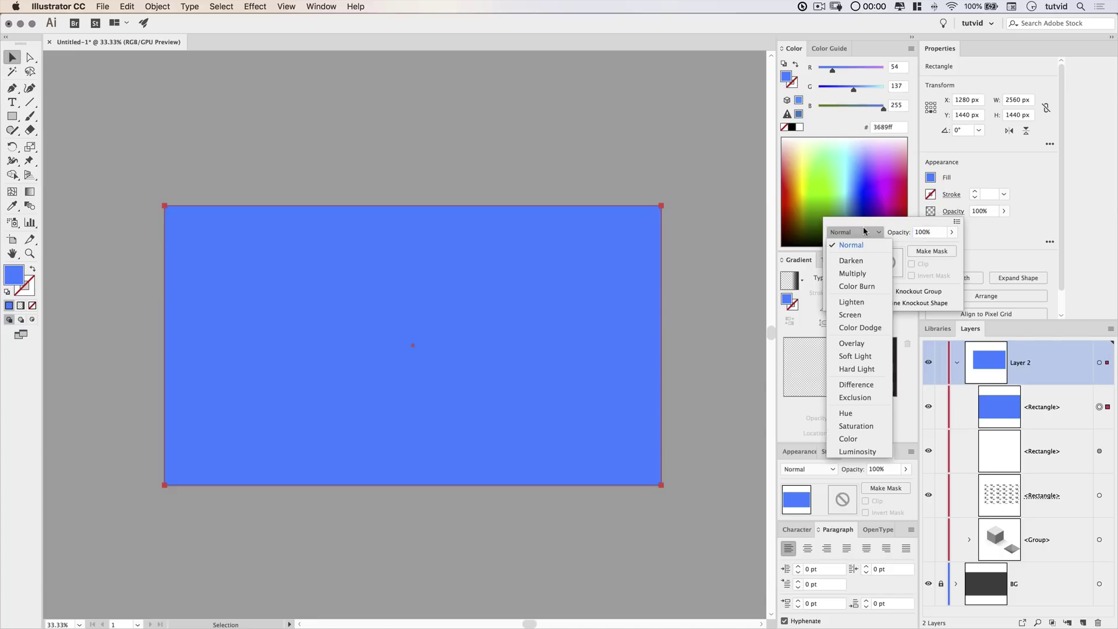
left_click(849, 438)
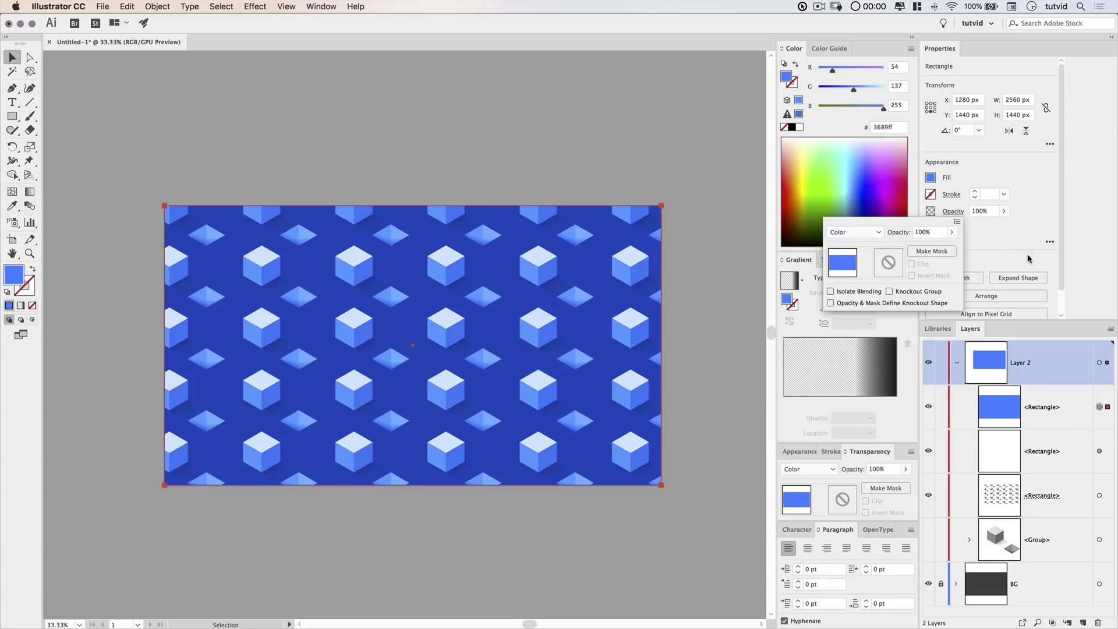
left_click(994, 246)
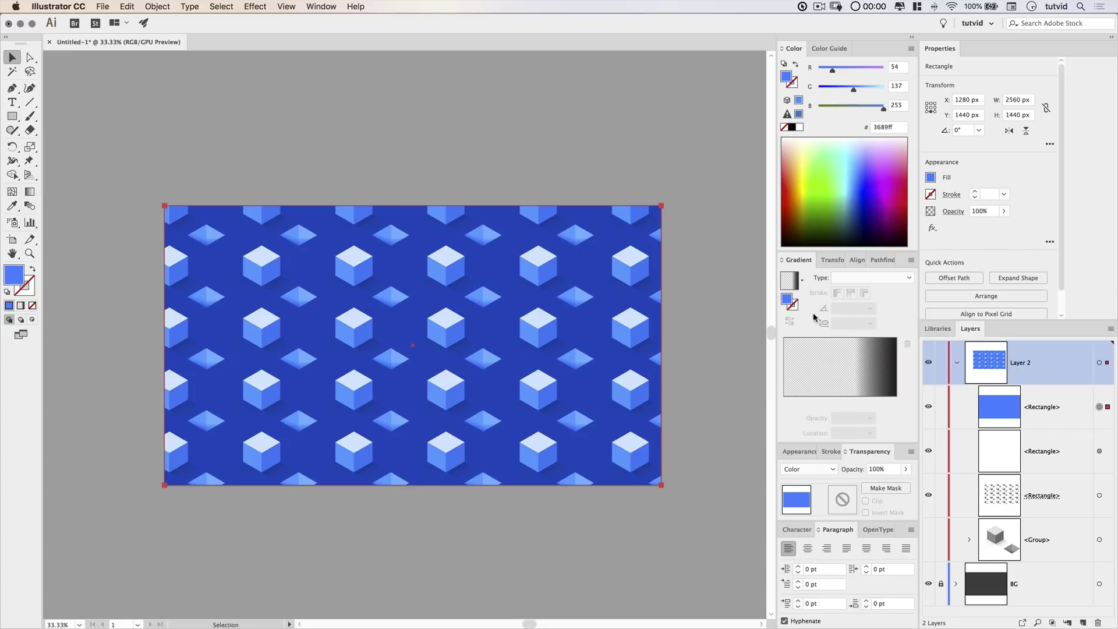
Step: Raise the grey Overlay rectangle's opacity to 62%
left_click(1099, 450)
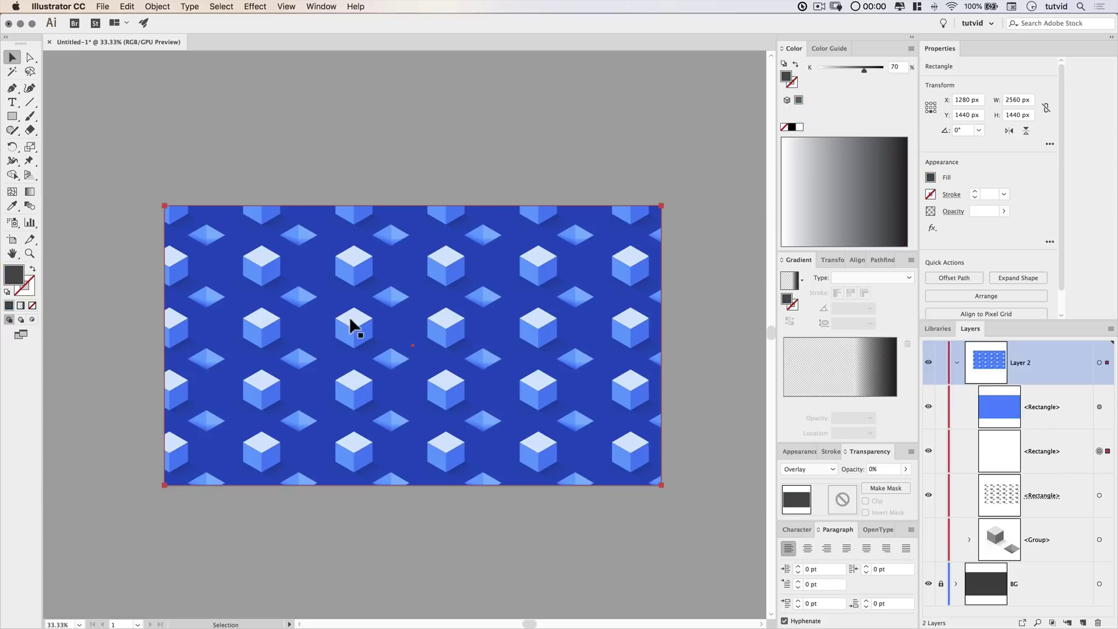
left_click(905, 468)
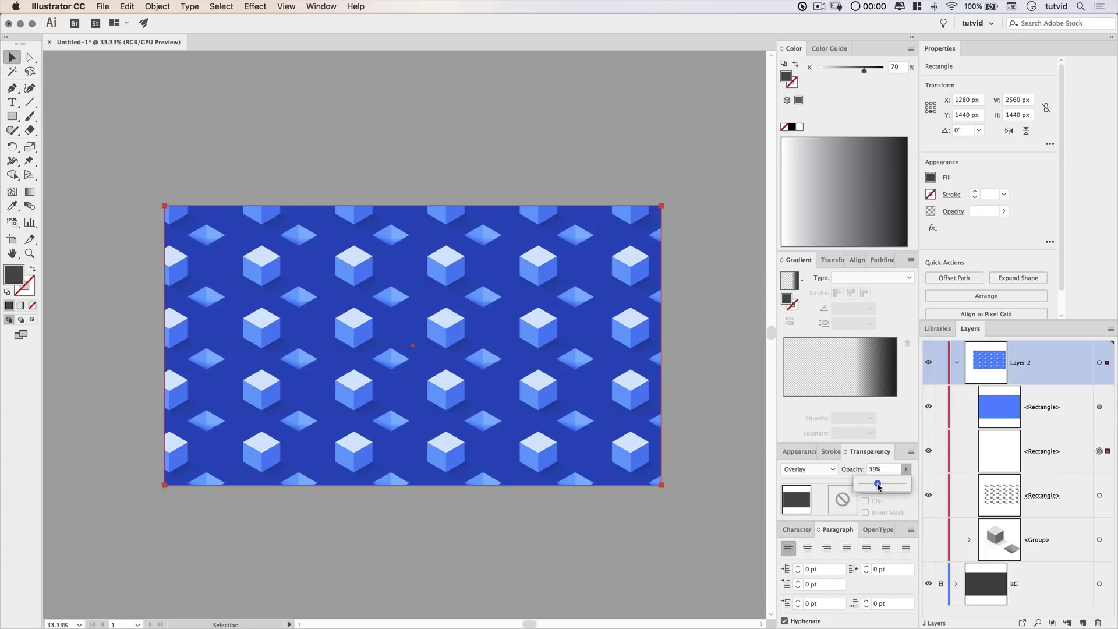
left_click_drag(878, 485, 887, 486)
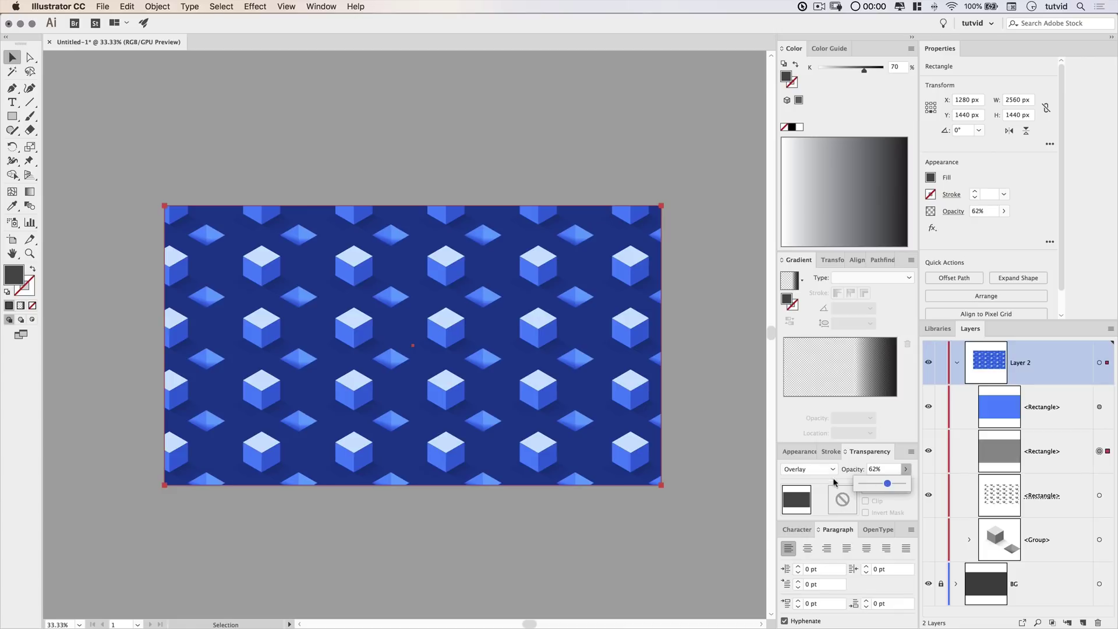
Step: Sample alternative hues for the Color rectangle, comparing with the overlay hidden and shown
left_click(1099, 407)
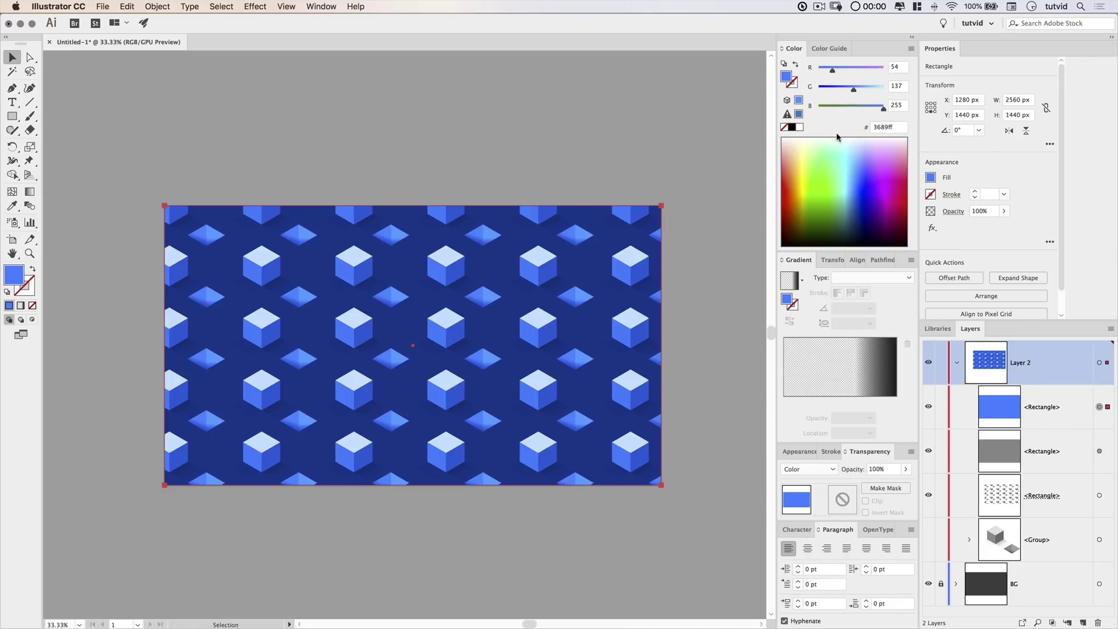
left_click(798, 172)
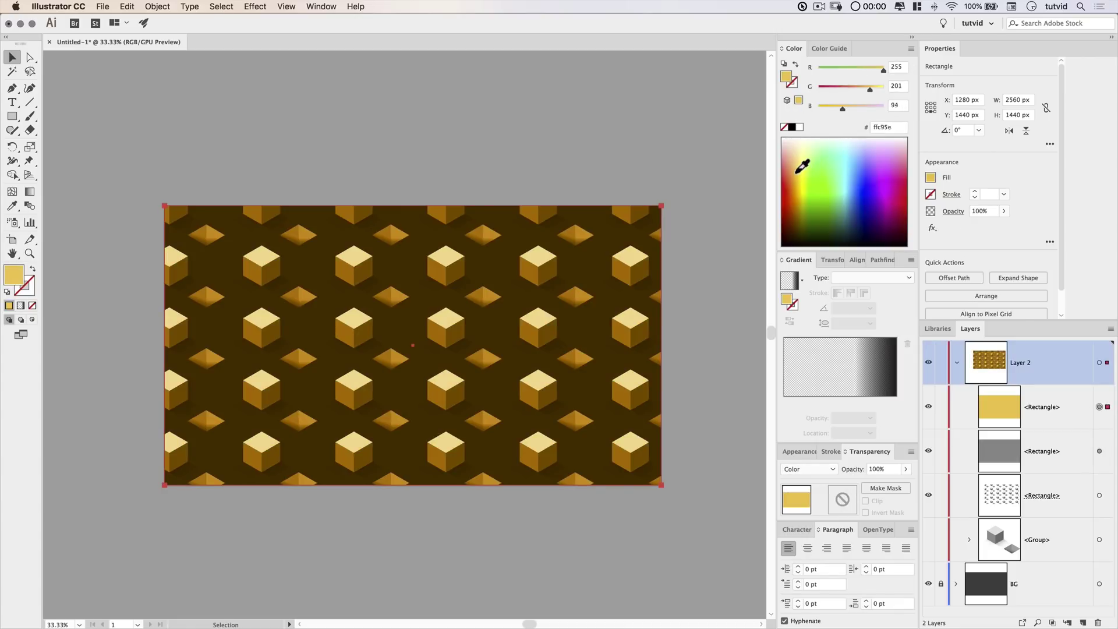
left_click_drag(798, 172, 906, 176)
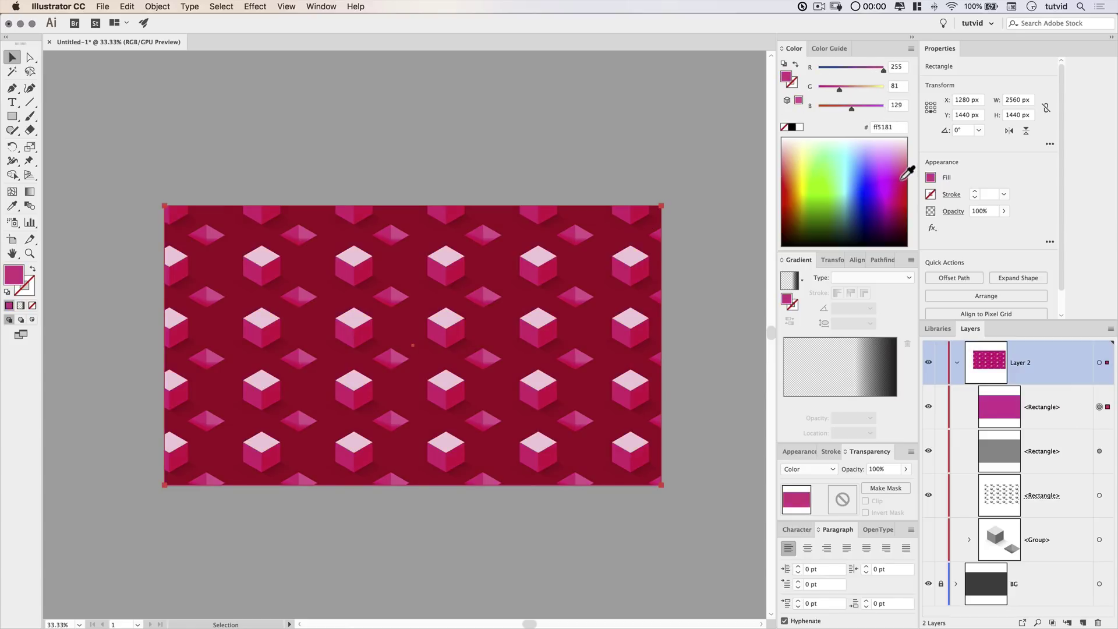
mouse_move(839, 89)
left_mouse_down()
mouse_move(860, 91)
mouse_move(838, 90)
left_mouse_up()
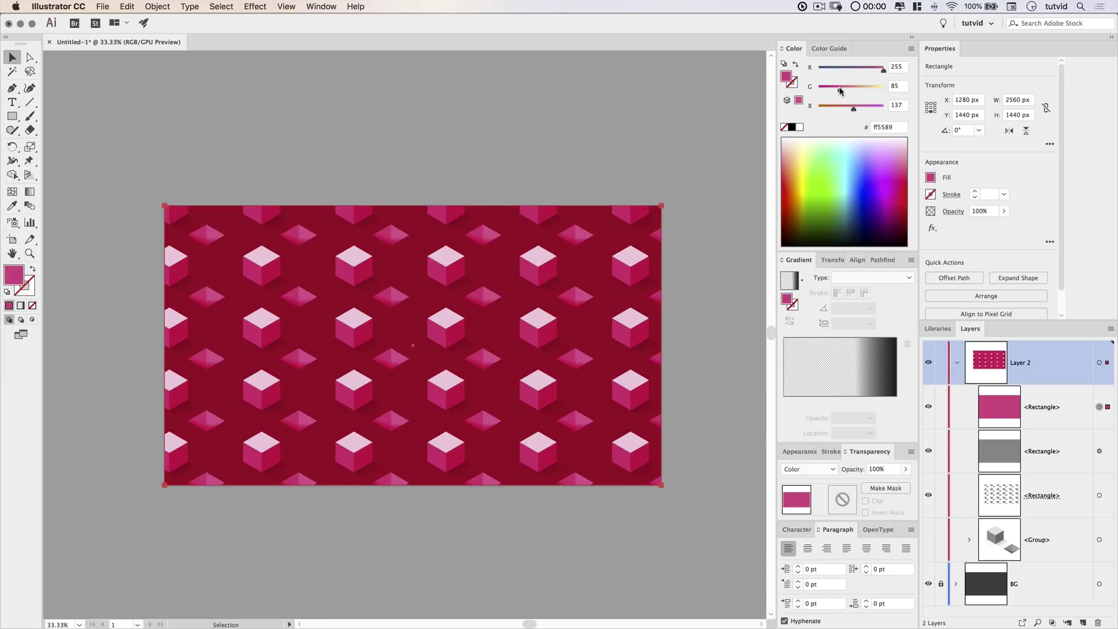
left_click(931, 451)
left_click(931, 452)
left_click(932, 451)
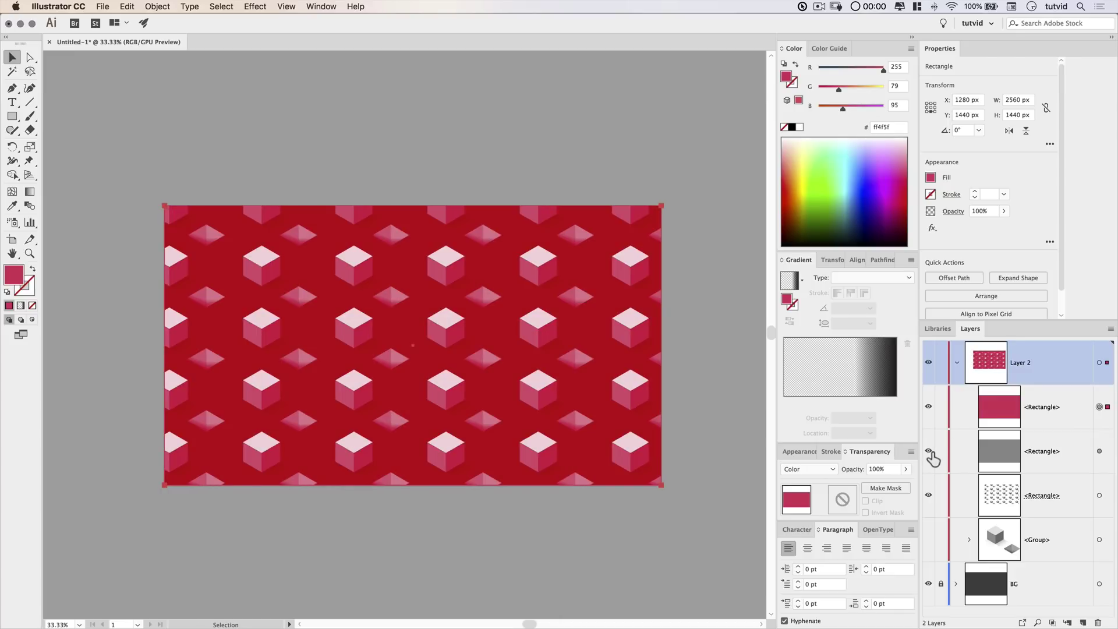
left_click(932, 452)
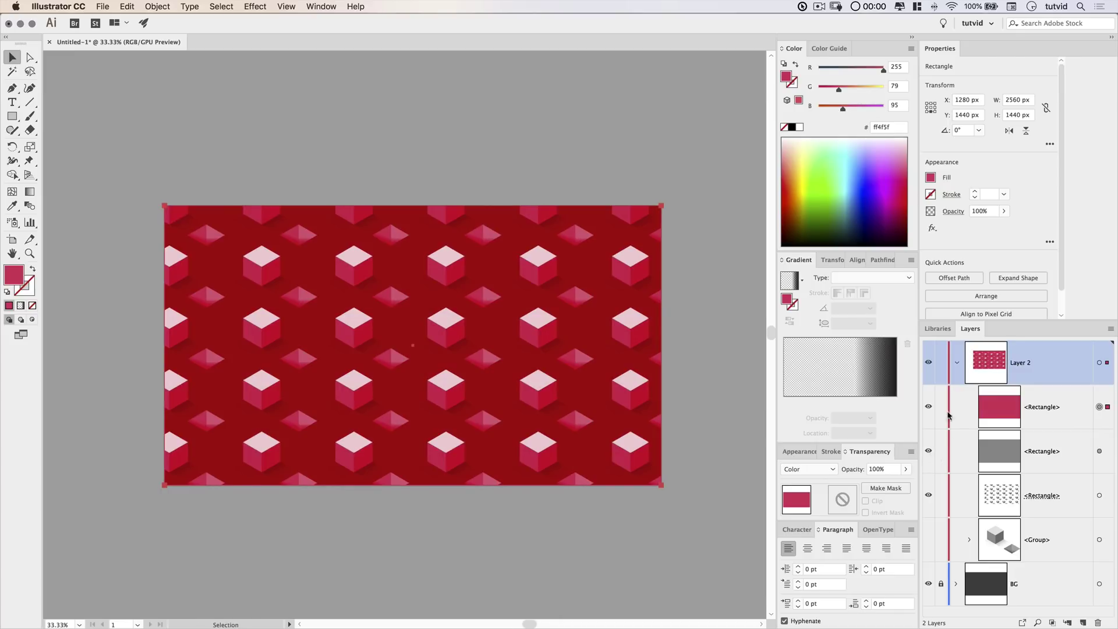
Step: In HSB, lower the Color rectangle's saturation and set its hue to 206.9
left_click(911, 48)
left_click(932, 95)
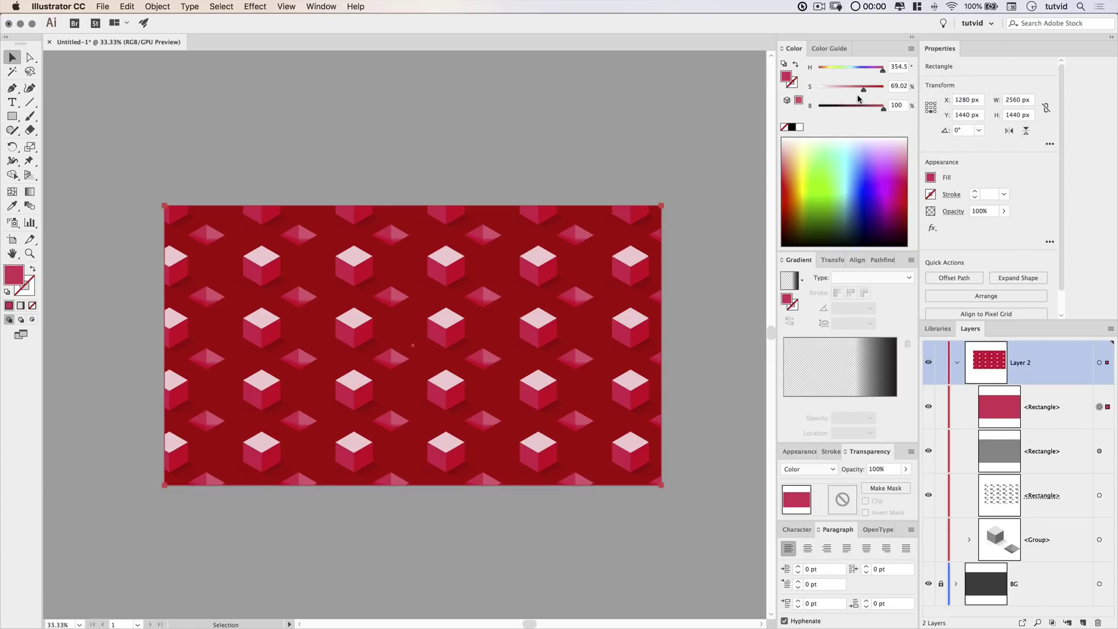
mouse_move(861, 90)
left_mouse_down()
mouse_move(843, 91)
mouse_move(879, 110)
mouse_move(865, 110)
mouse_move(861, 89)
left_mouse_up()
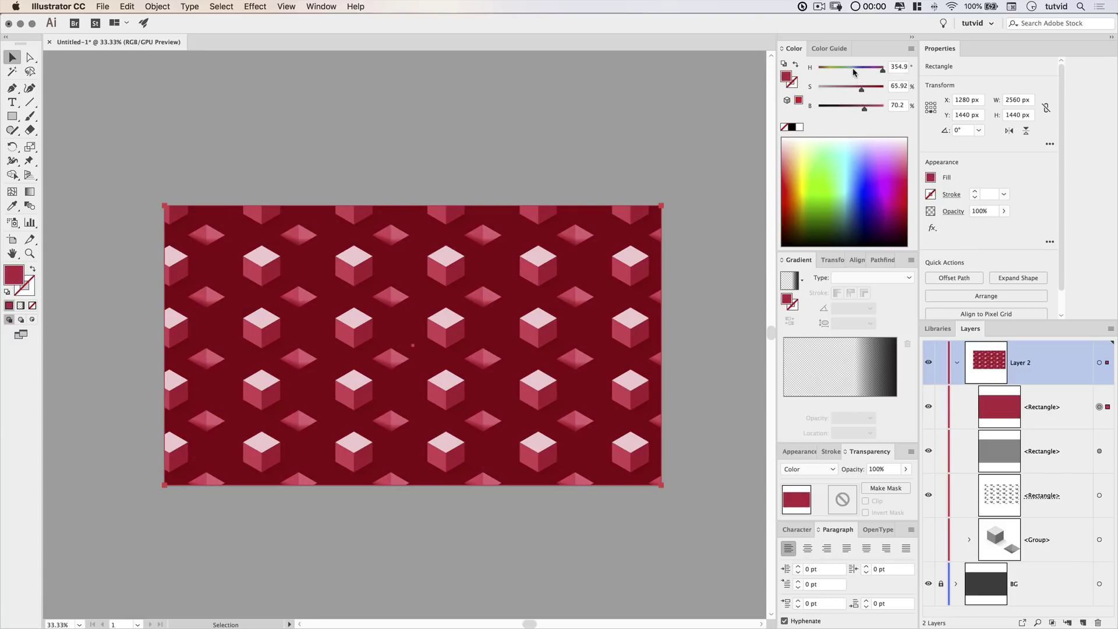
left_click(854, 69)
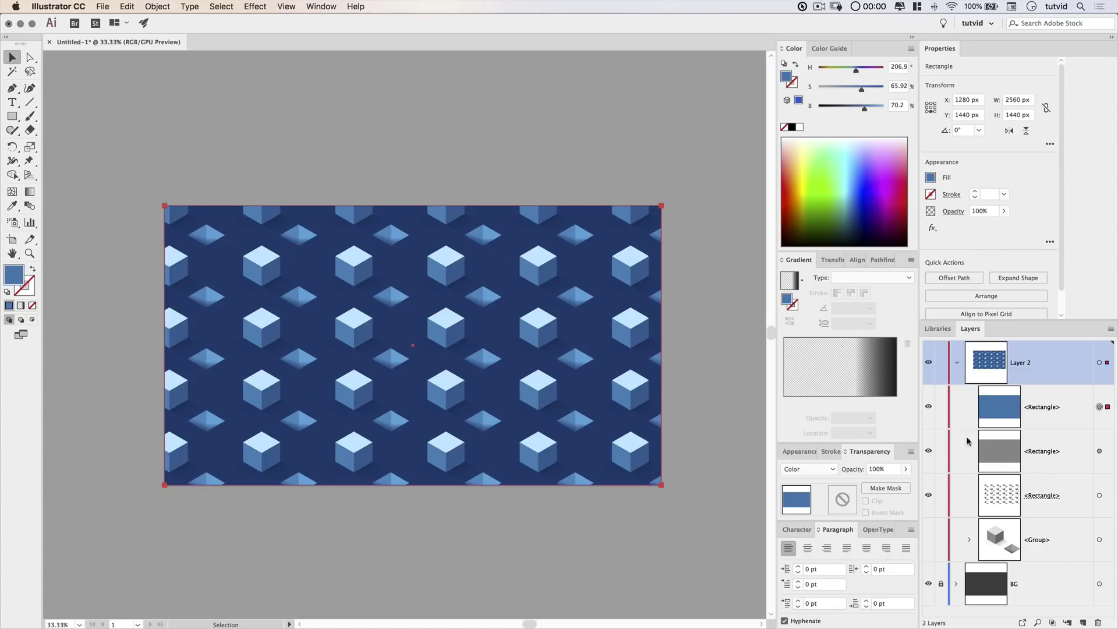
left_click(1098, 451)
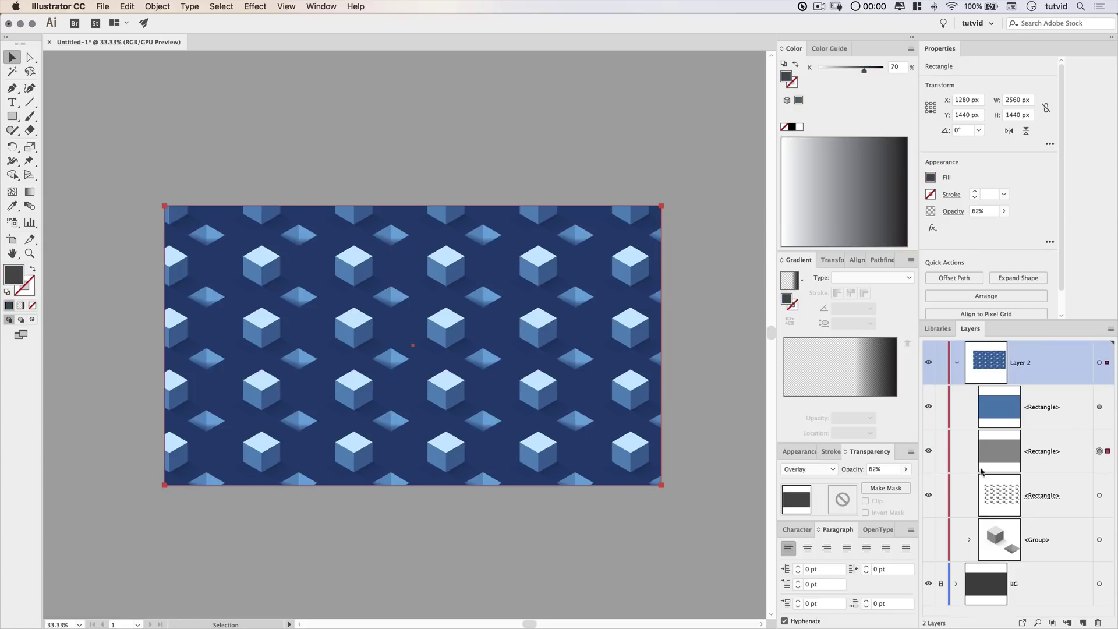
Step: Raise the grey Overlay rectangle's opacity from 62% to 81% and deselect it
left_click(905, 468)
left_click_drag(895, 483, 895, 483)
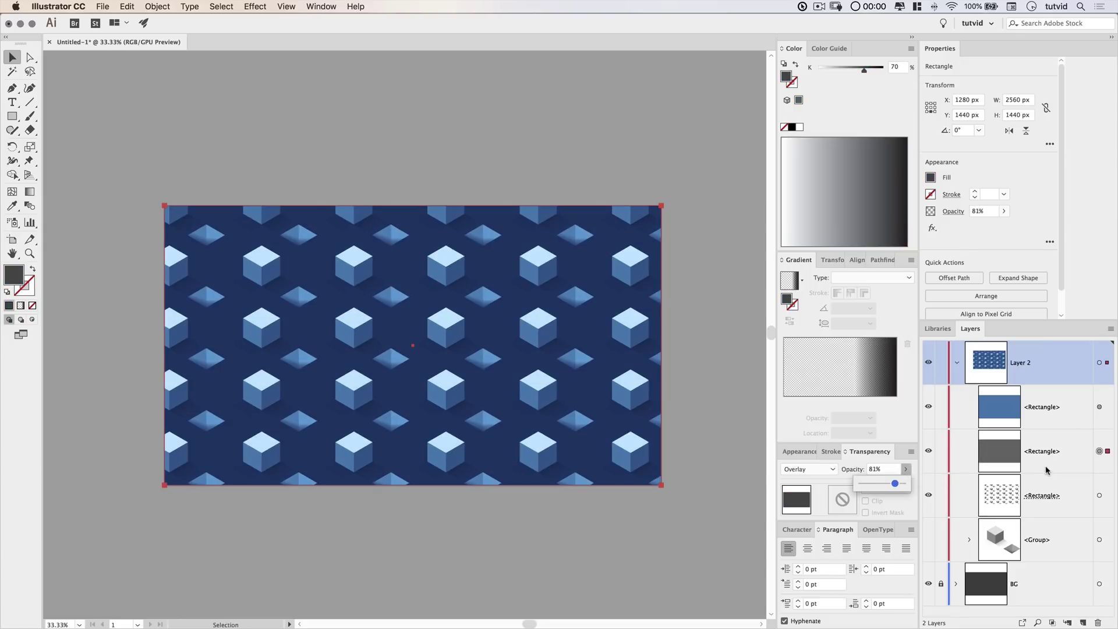
left_click(1046, 469)
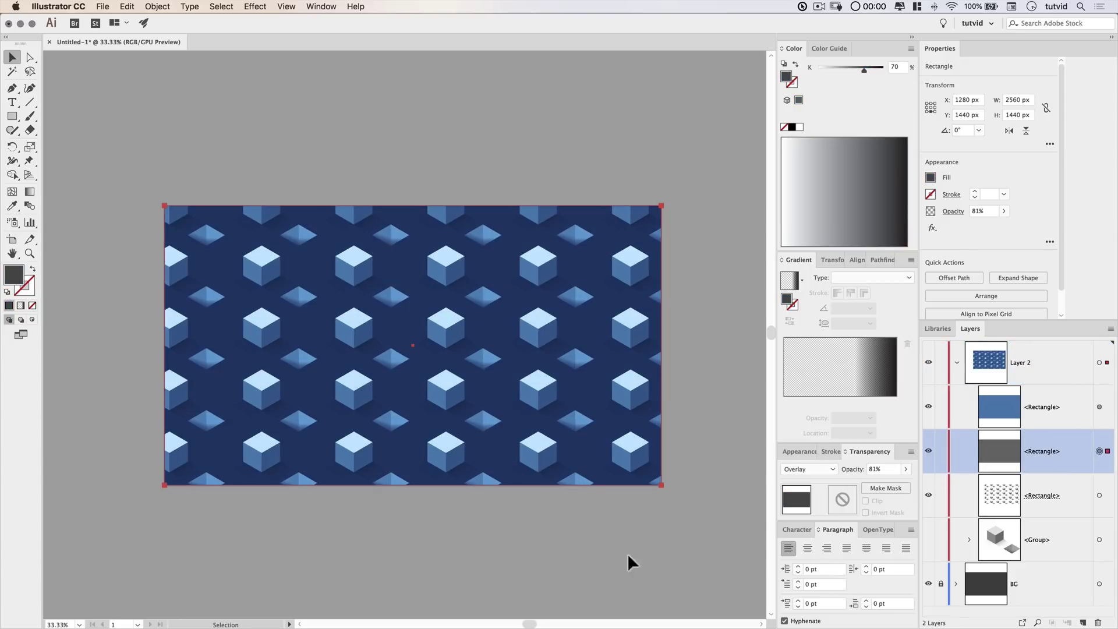
left_click(562, 566)
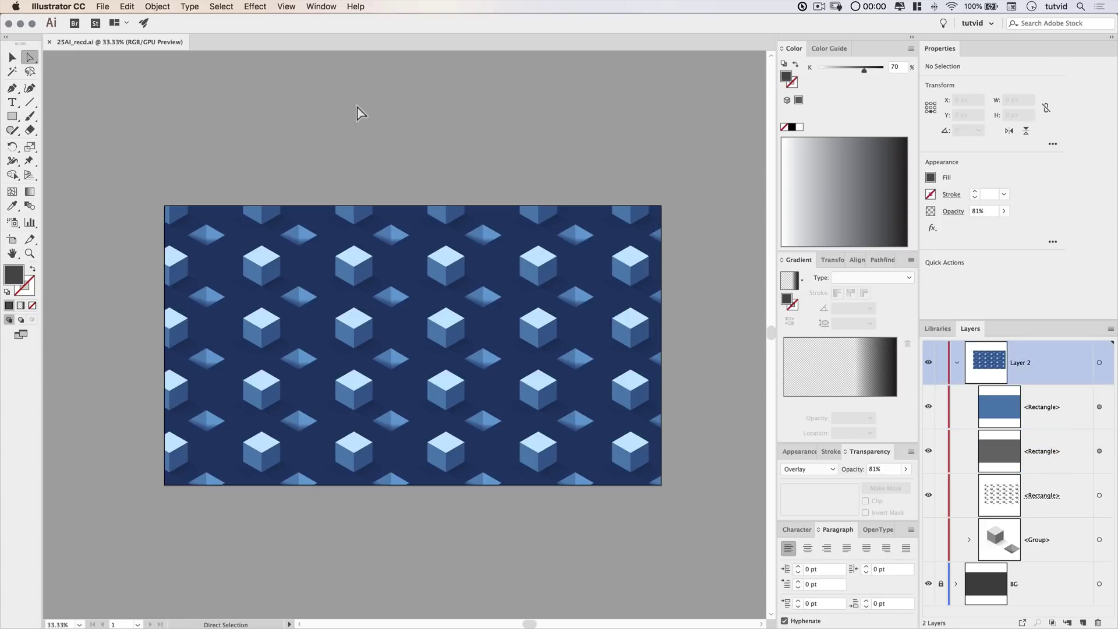
left_click(329, 7)
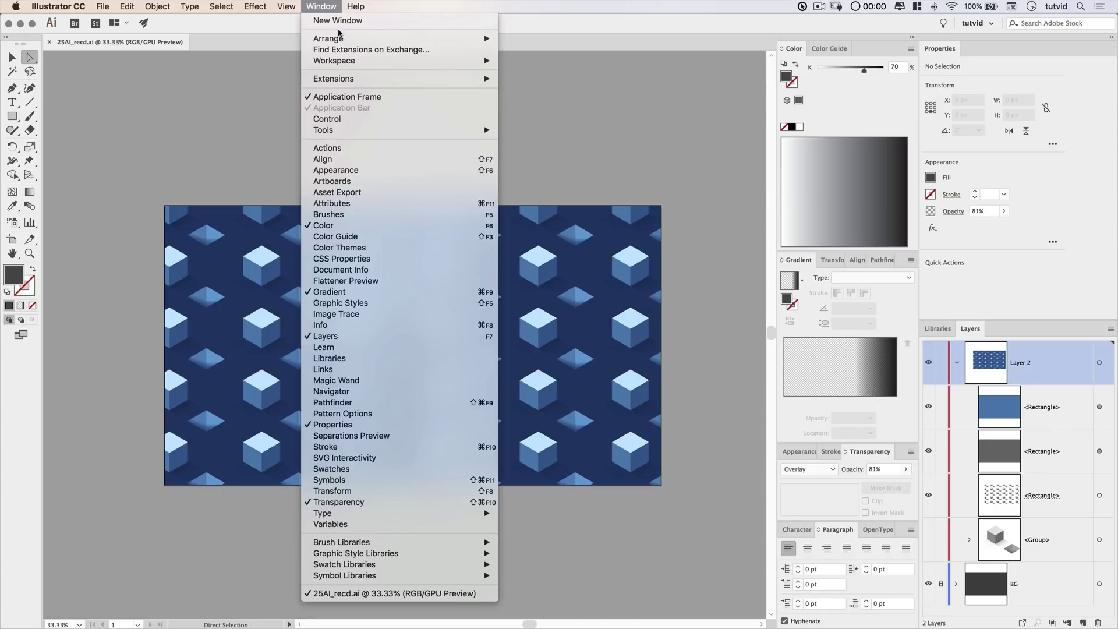
Step: Open the cube pattern swatch for editing and darken the dark cube face to K 65
left_click(408, 468)
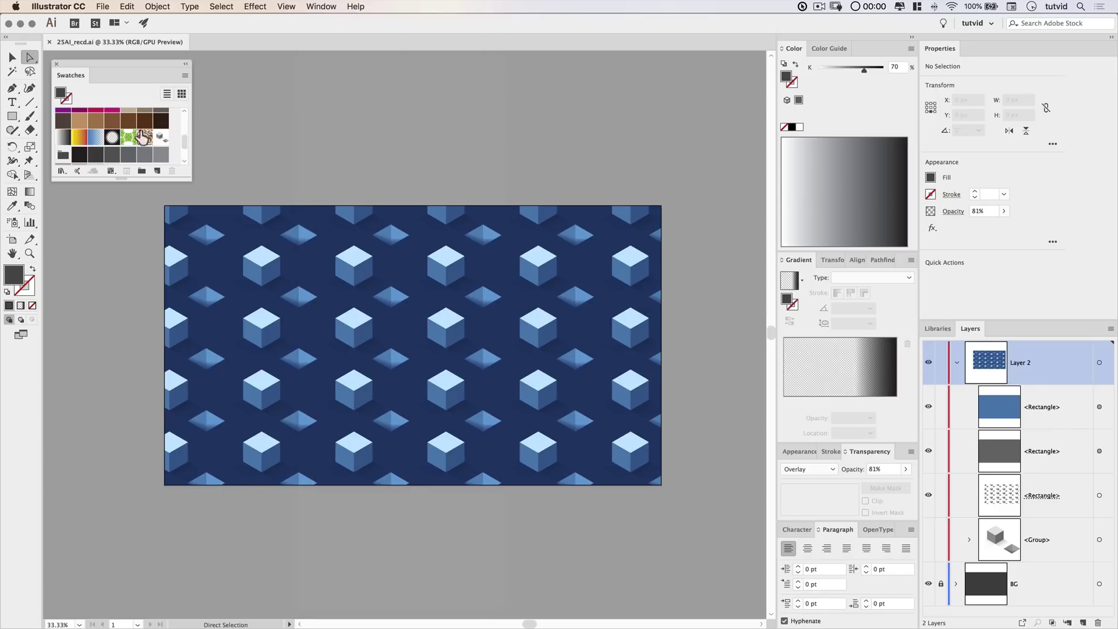
double_click(161, 137)
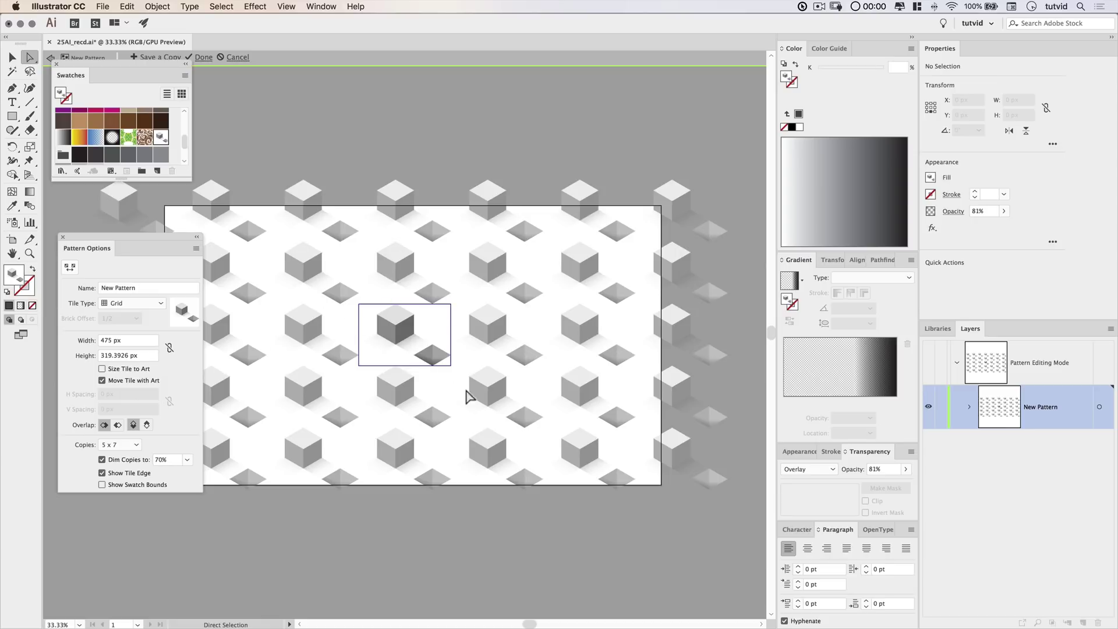
left_click(408, 344)
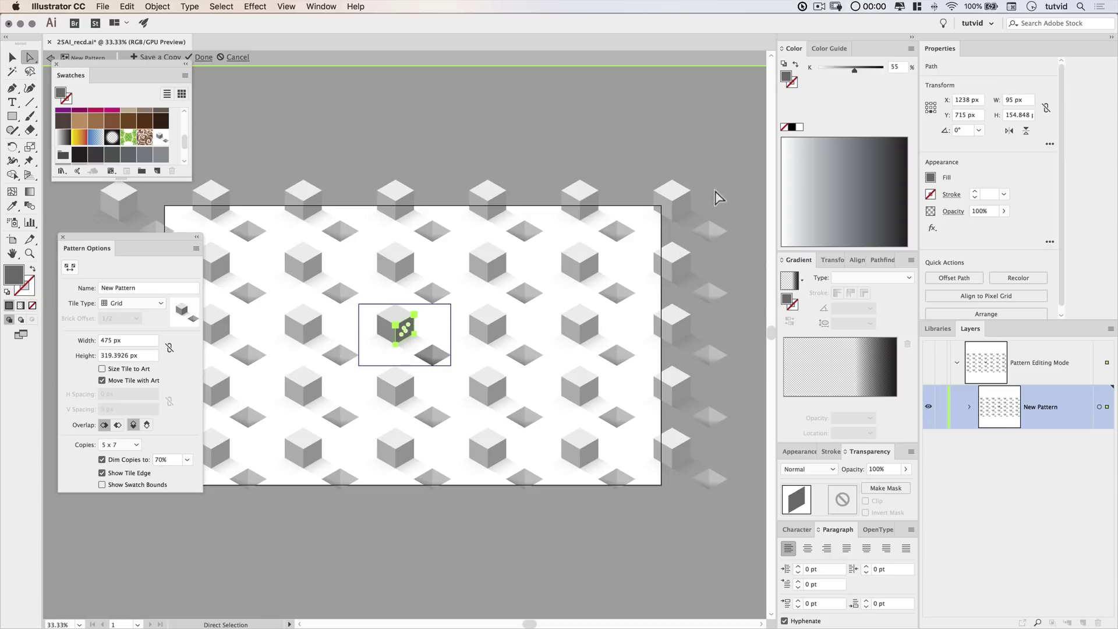
left_click(902, 68)
key("Return")
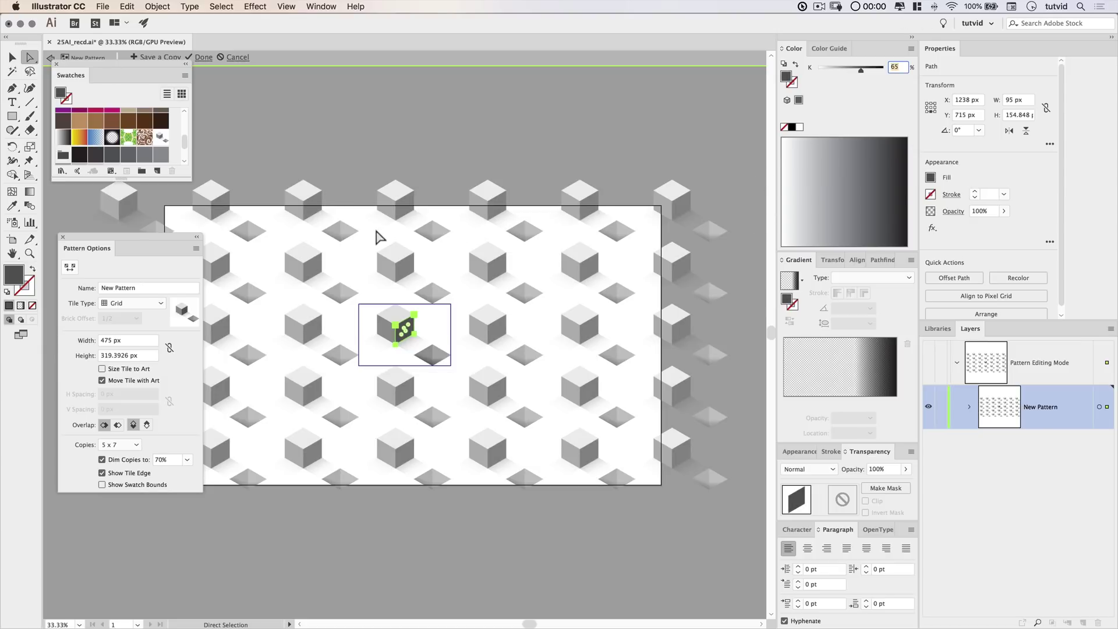
Step: Darken the diamond shadow gradient by moving its midpoint and transparent stop left
left_click(428, 356)
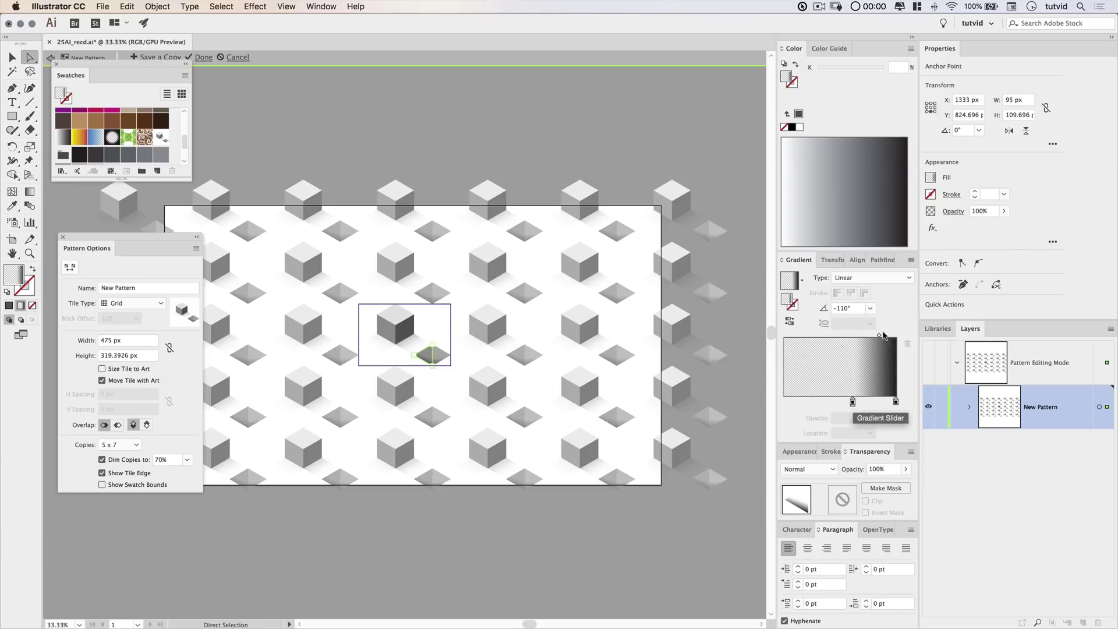
left_click_drag(879, 335, 870, 335)
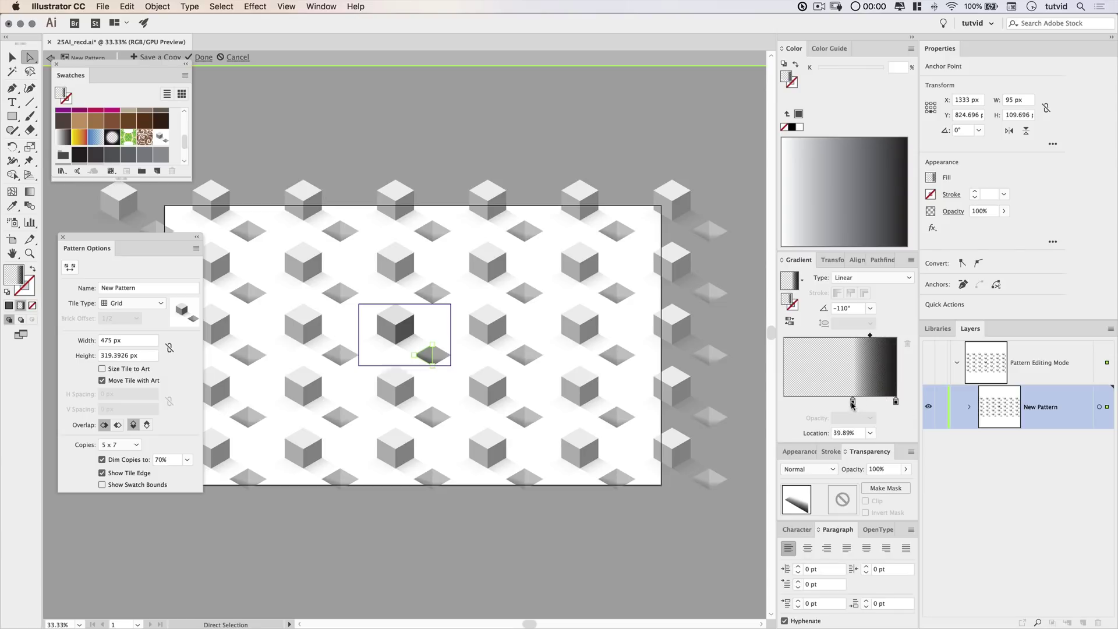
left_click_drag(851, 403, 847, 403)
Step: Set the first path in the New Pattern layer to a K 55 grey fill
left_click(968, 411)
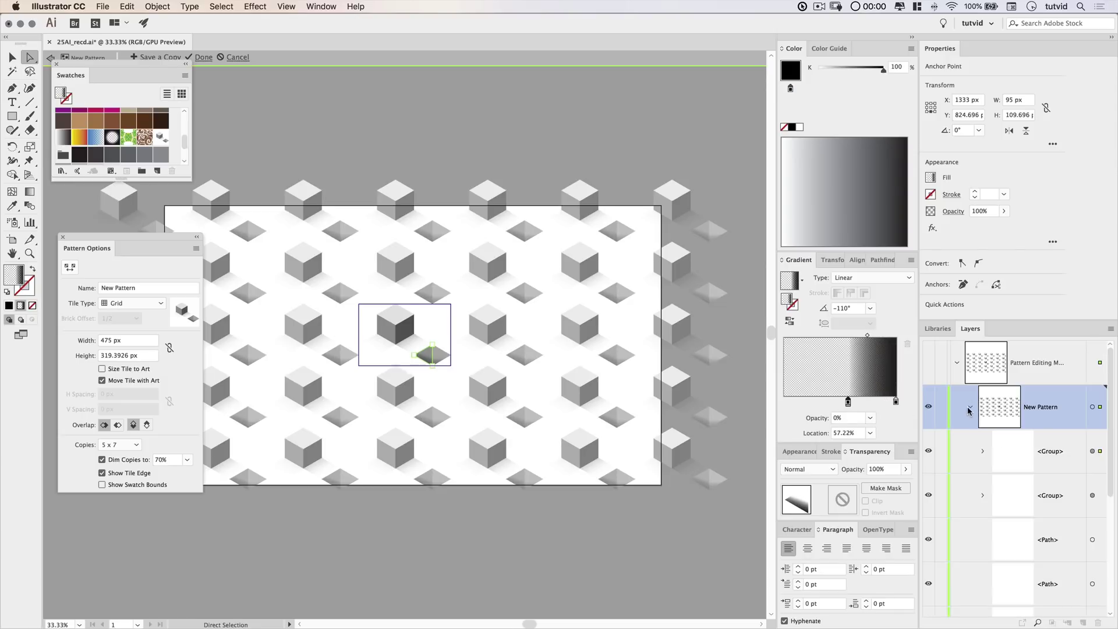
scroll(1042, 448, "down", 3)
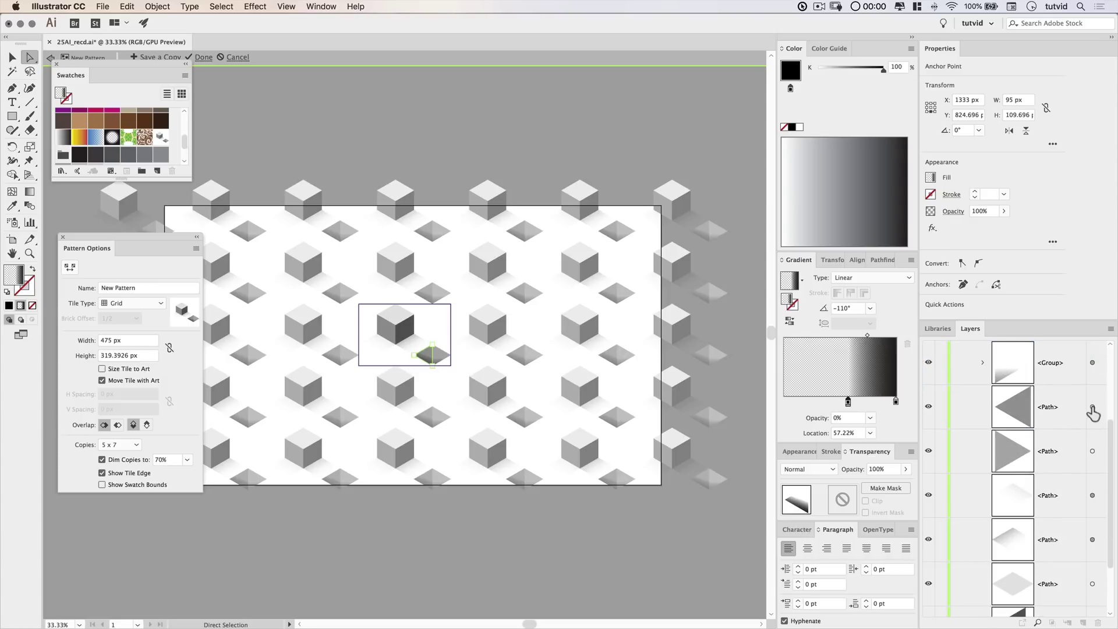
left_click(1092, 406)
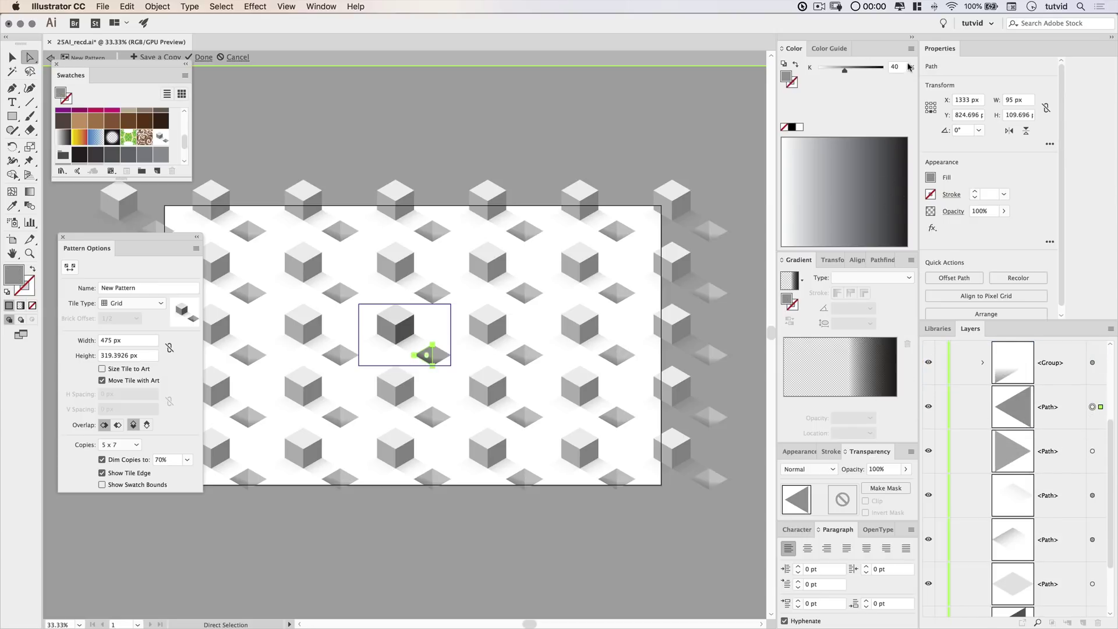
left_click_drag(849, 68, 859, 68)
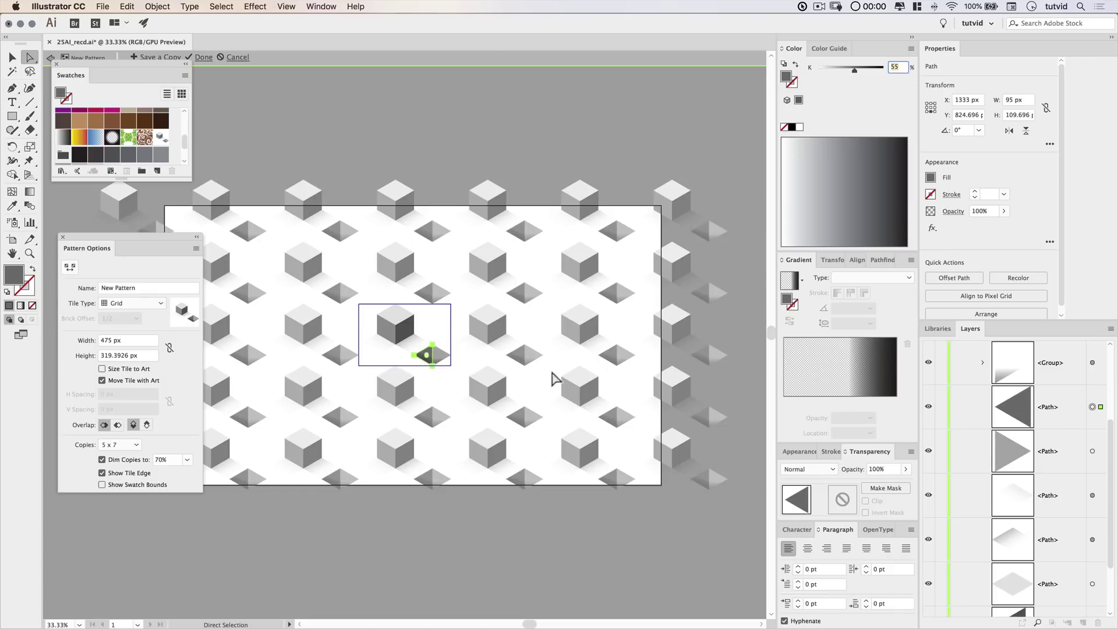
Step: Shift both shadow groups' gradient midpoints left, the second to 23.94%
scroll(1086, 405, "up", 2)
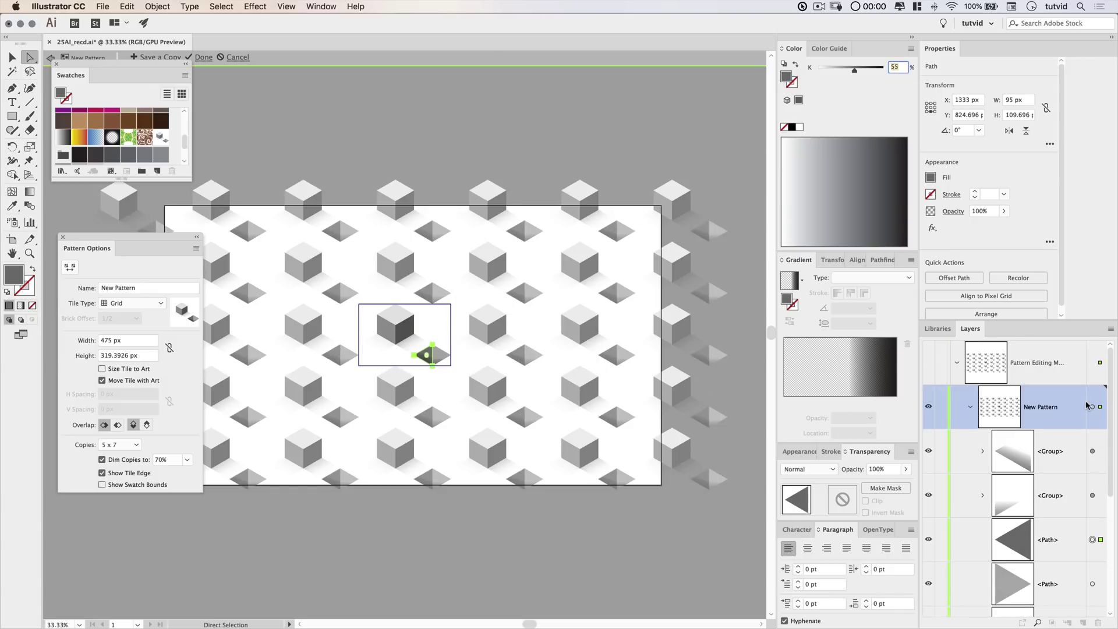
left_click(1092, 451)
left_click_drag(867, 335, 861, 336)
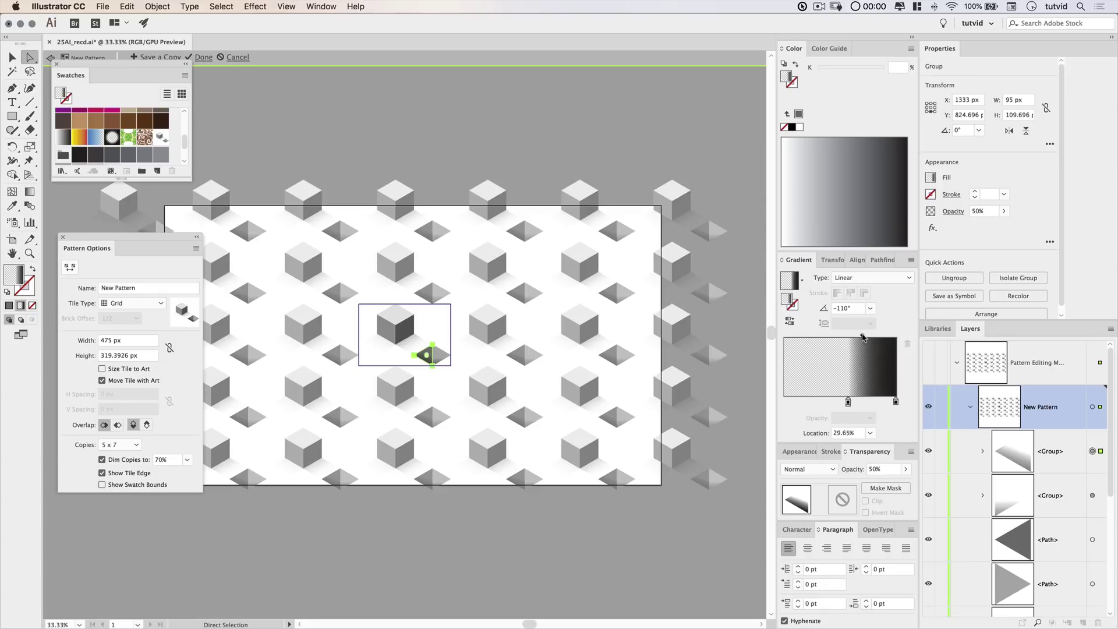
left_click(1091, 496)
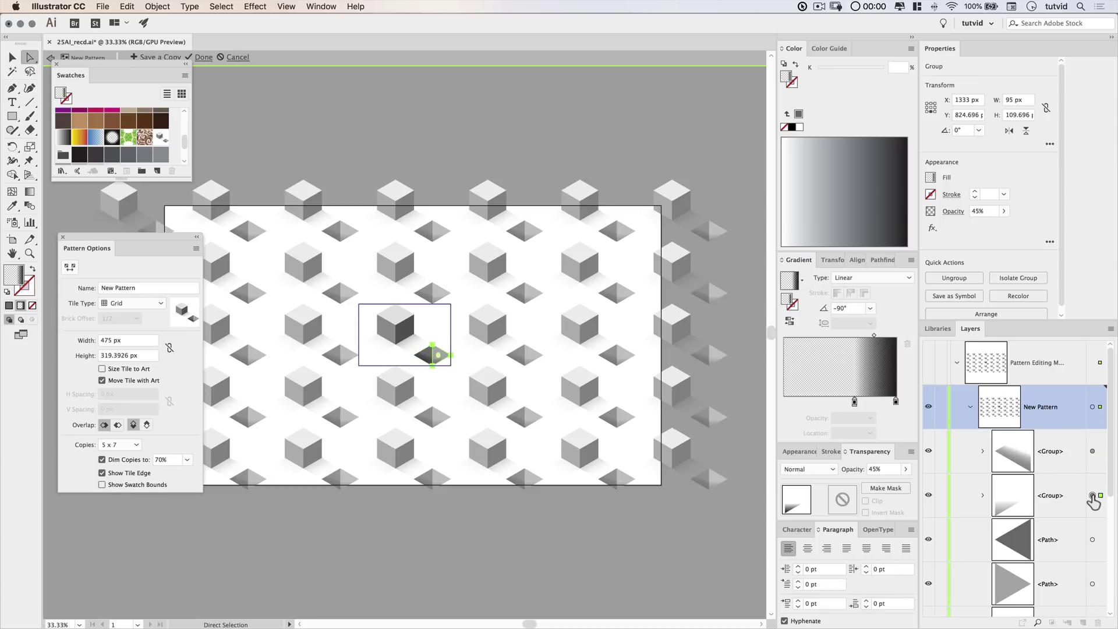
left_click_drag(875, 336, 864, 337)
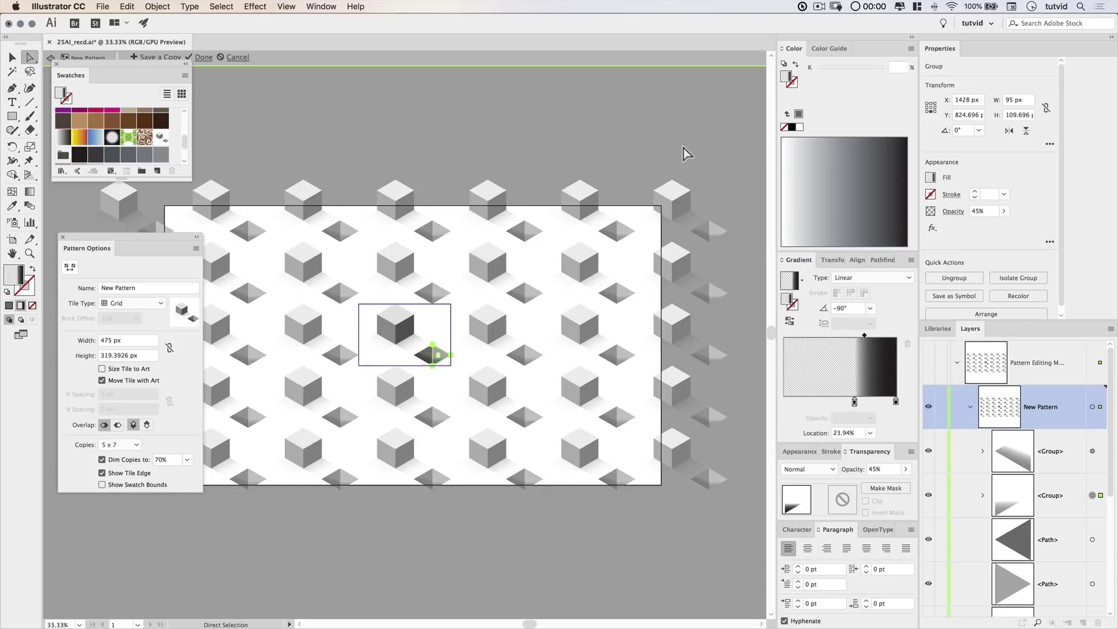
Step: Close and reopen the cube pattern, then nudge the diamond gradient's transparent stop left
left_click(205, 56)
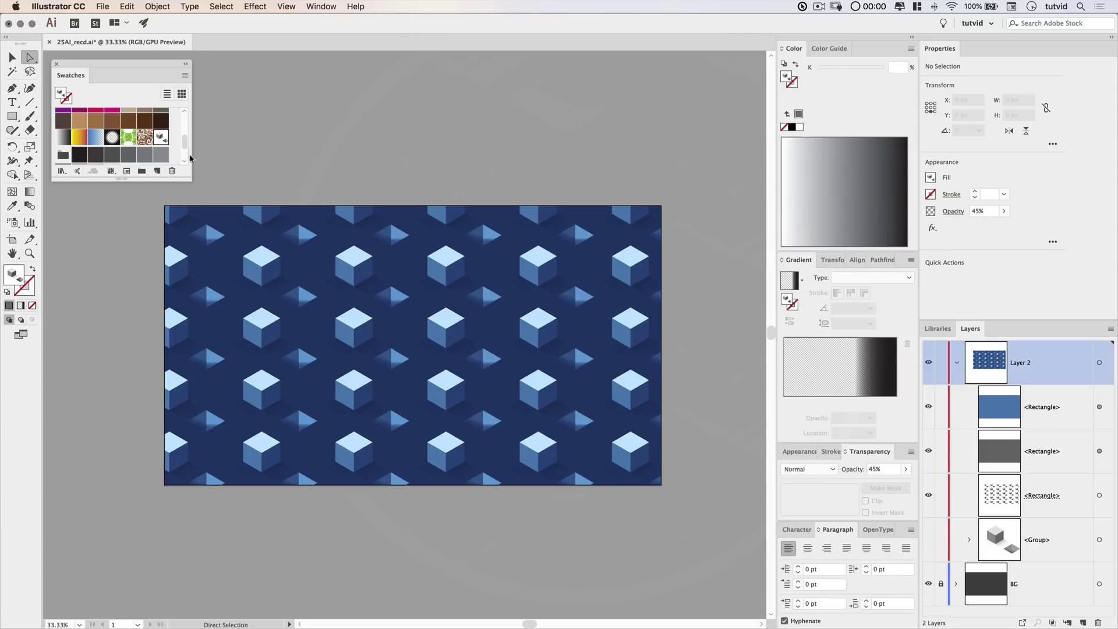
double_click(161, 138)
left_click(435, 354)
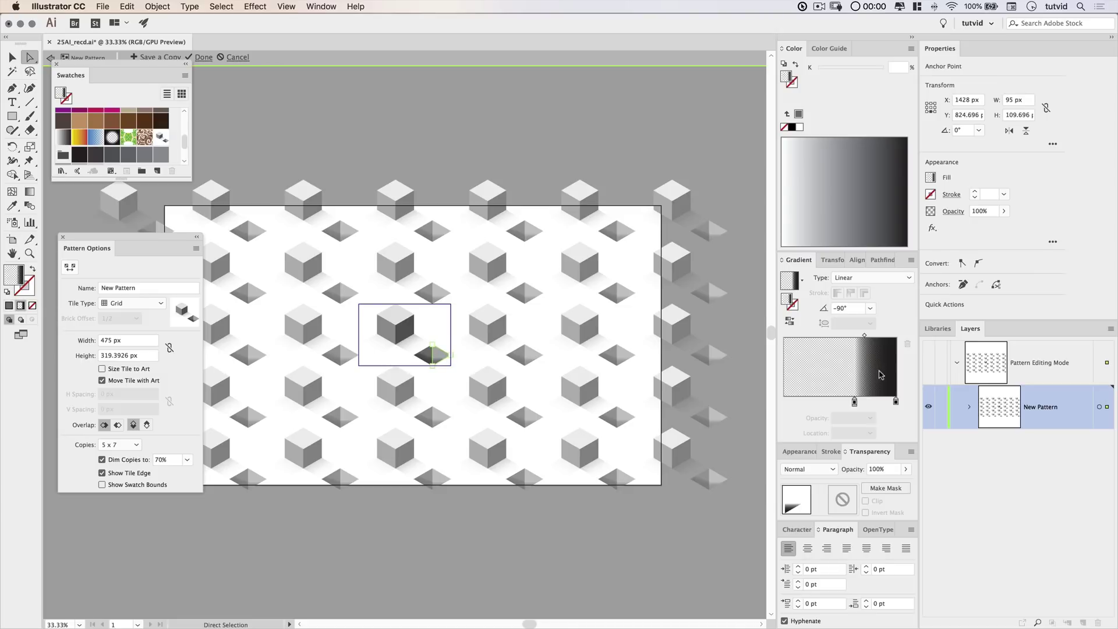
left_click_drag(855, 402, 845, 402)
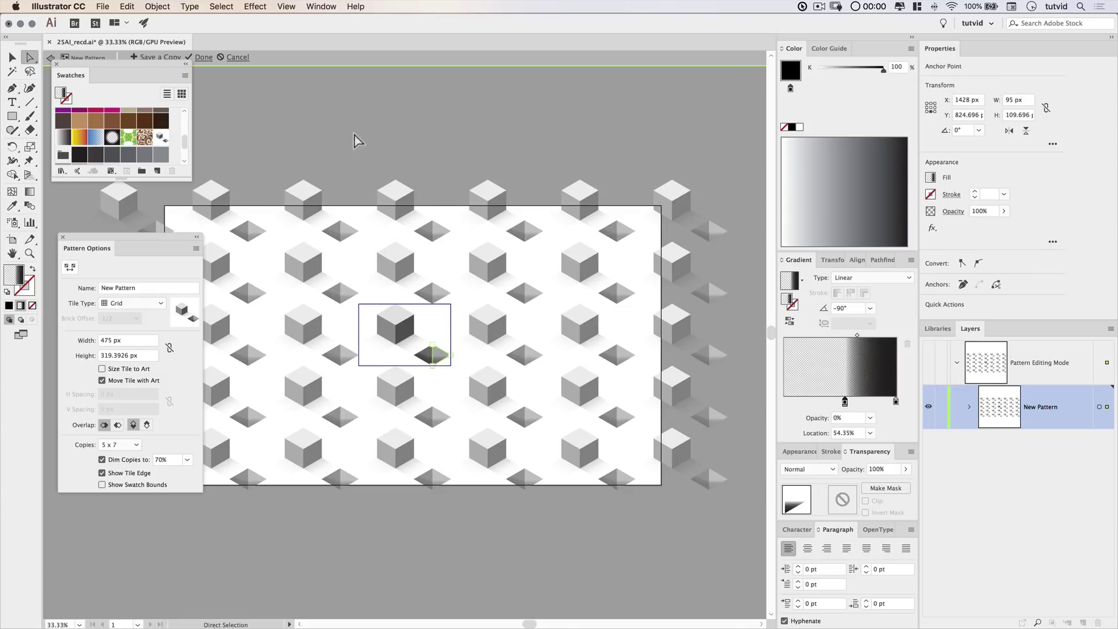
Step: Adjust the diamond's opacity, undo the diamond tweaks, and finish pattern editing
left_click(885, 471)
key("super+z")
key("super+z")
key("super+z")
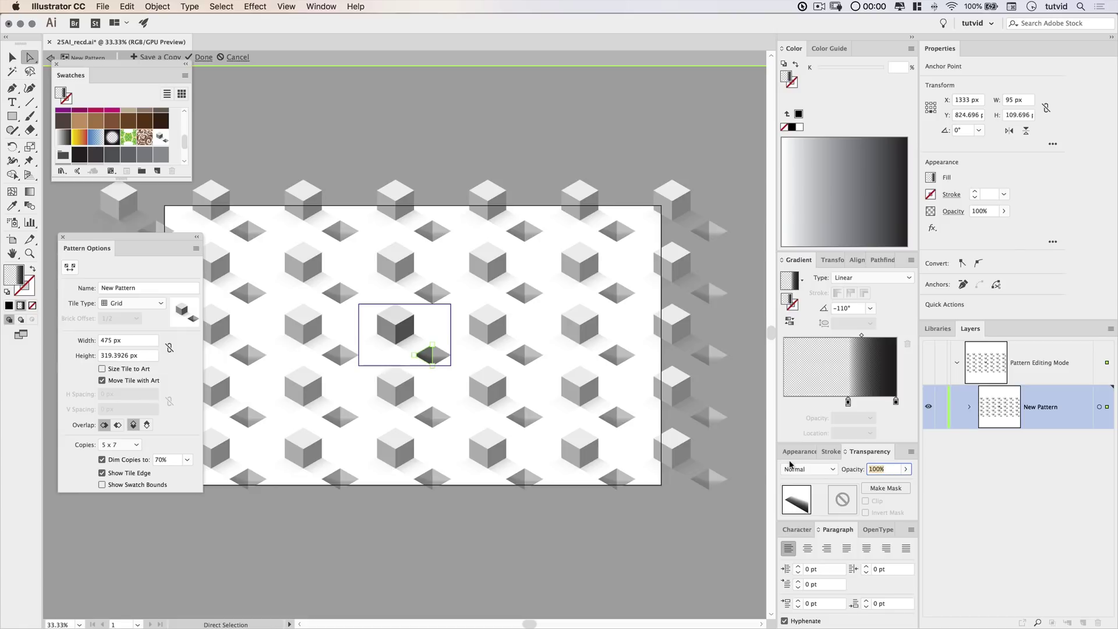
left_click(203, 57)
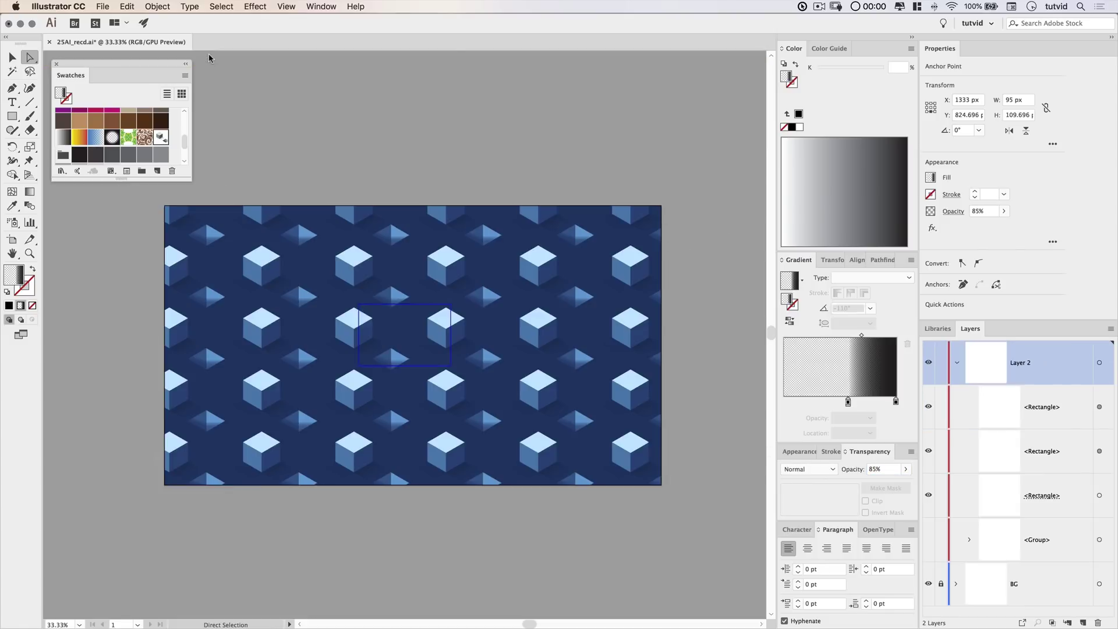